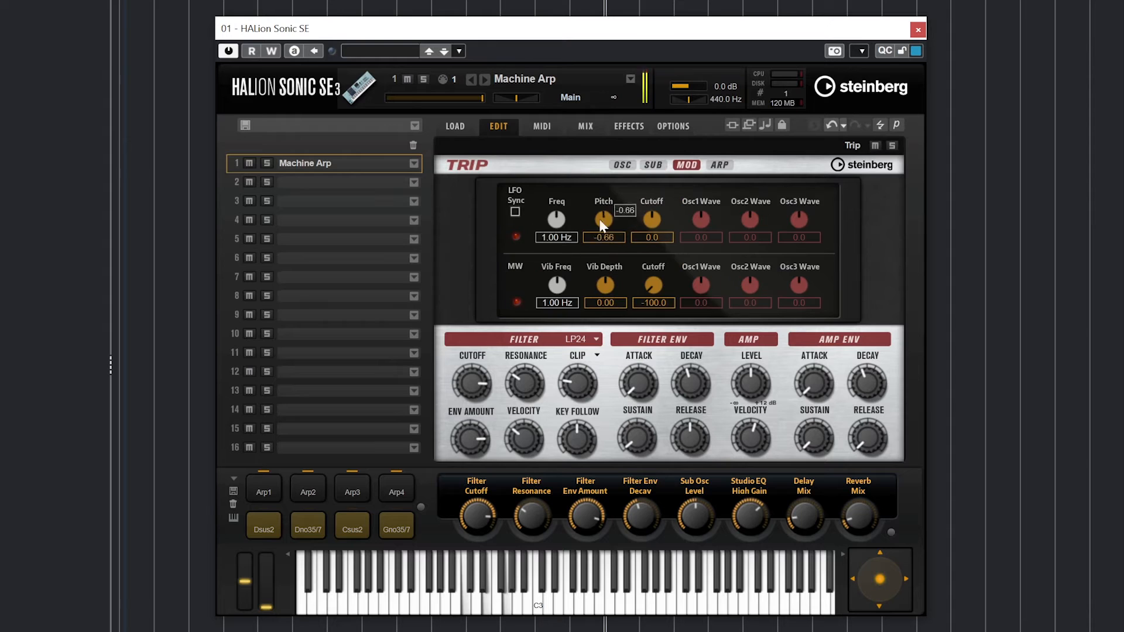
- Show Machine Arp's ARP page, leaving filter type LP24 and oscillator phase Free Phase unchanged
{"action": "left_click", "coordinate": [720, 165]}
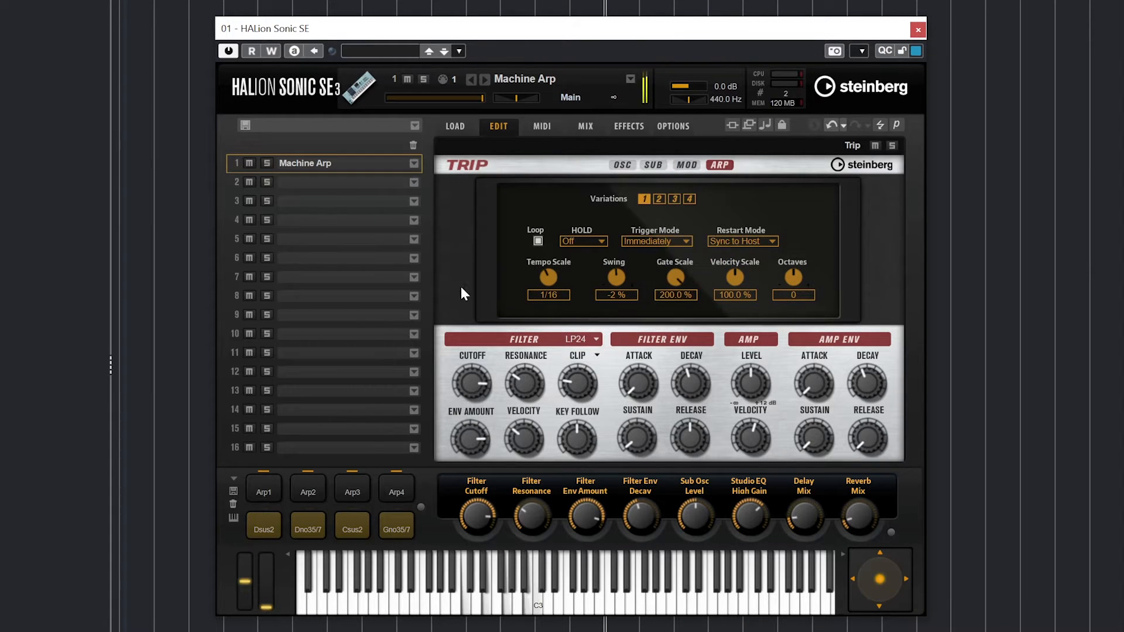
{"action": "left_click", "coordinate": [579, 339]}
{"action": "left_click", "coordinate": [600, 356]}
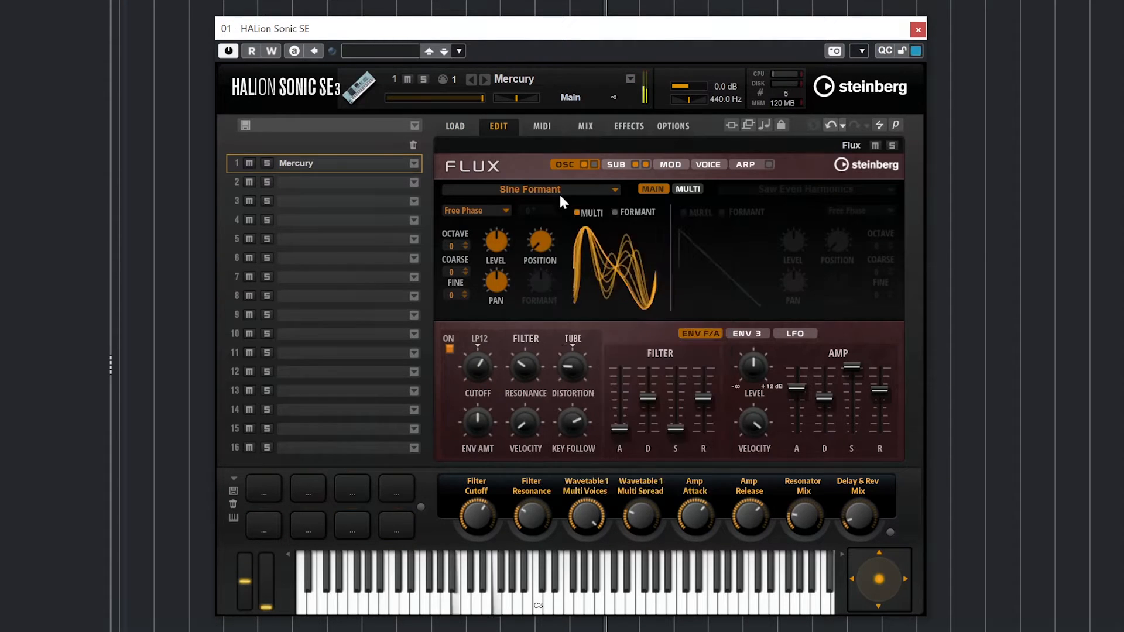
{"action": "left_click", "coordinate": [475, 210]}
{"action": "left_click", "coordinate": [477, 234]}
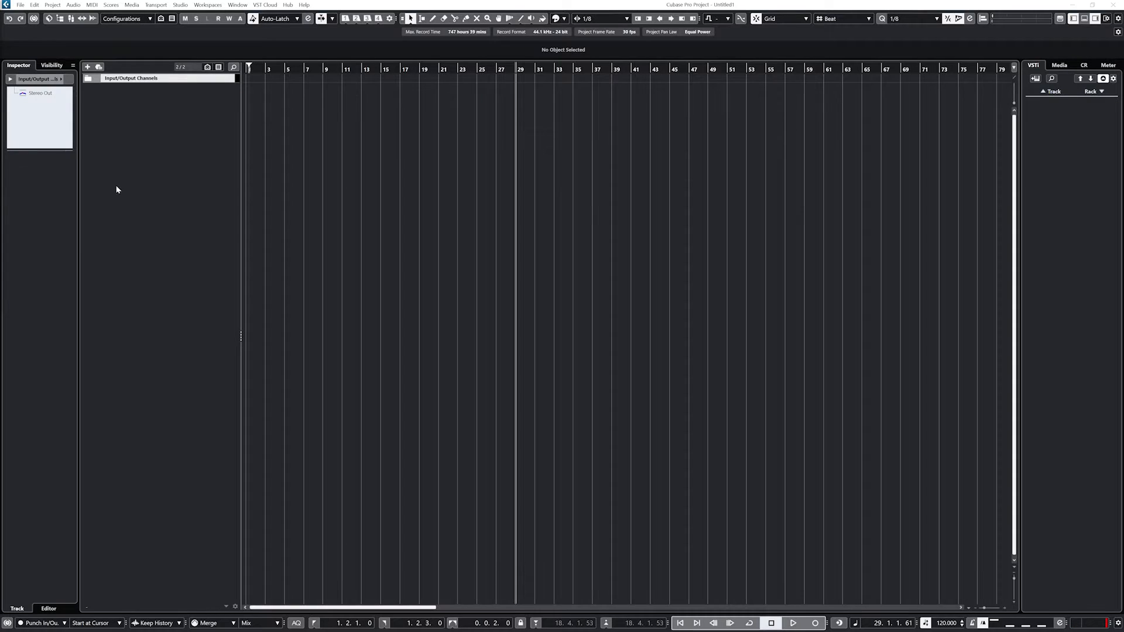
- Add a HALion Sonic SE instrument track named 'Synth'
{"action": "right_click", "coordinate": [127, 177]}
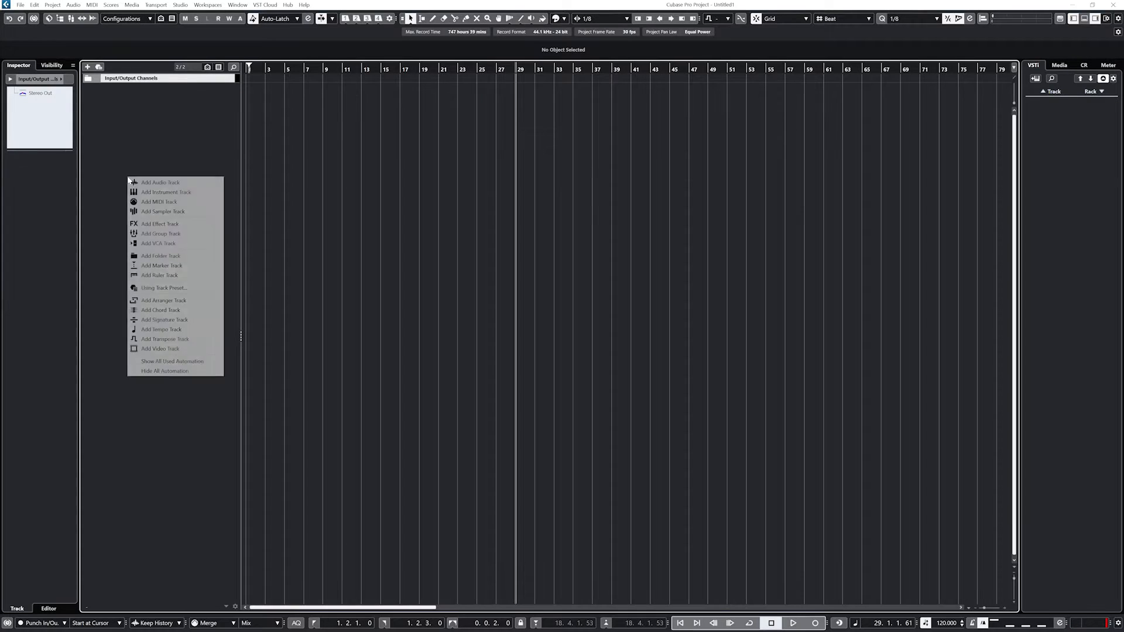
{"action": "left_click", "coordinate": [169, 193]}
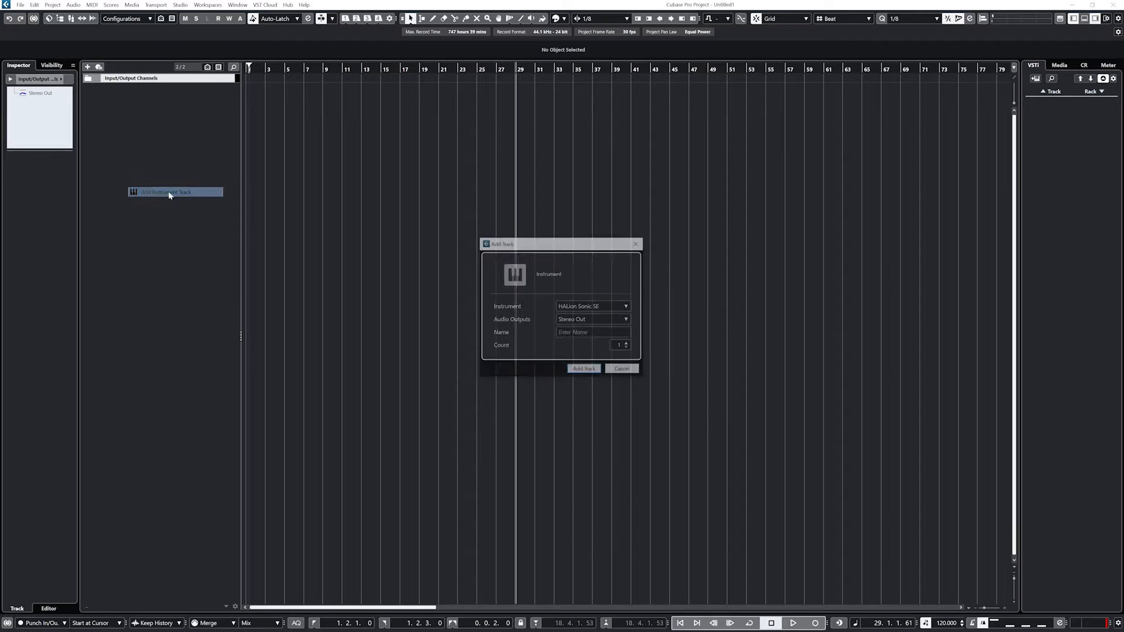
{"action": "left_click", "coordinate": [582, 333]}
{"action": "type", "text": "Sy"}
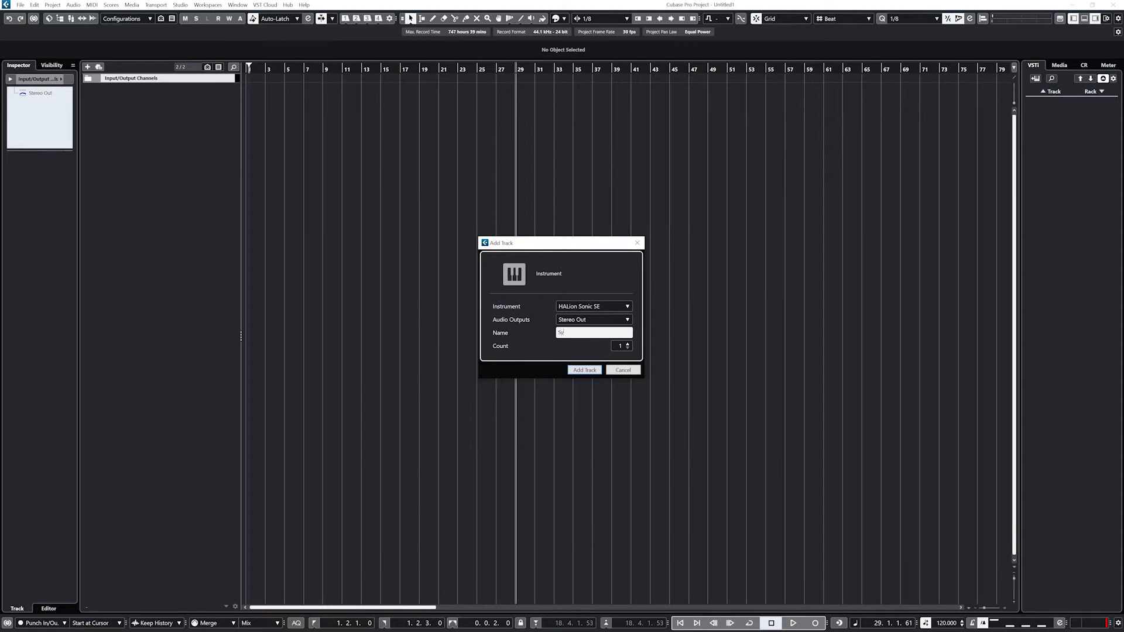
{"action": "type", "text": "nth"}
{"action": "left_click", "coordinate": [591, 370]}
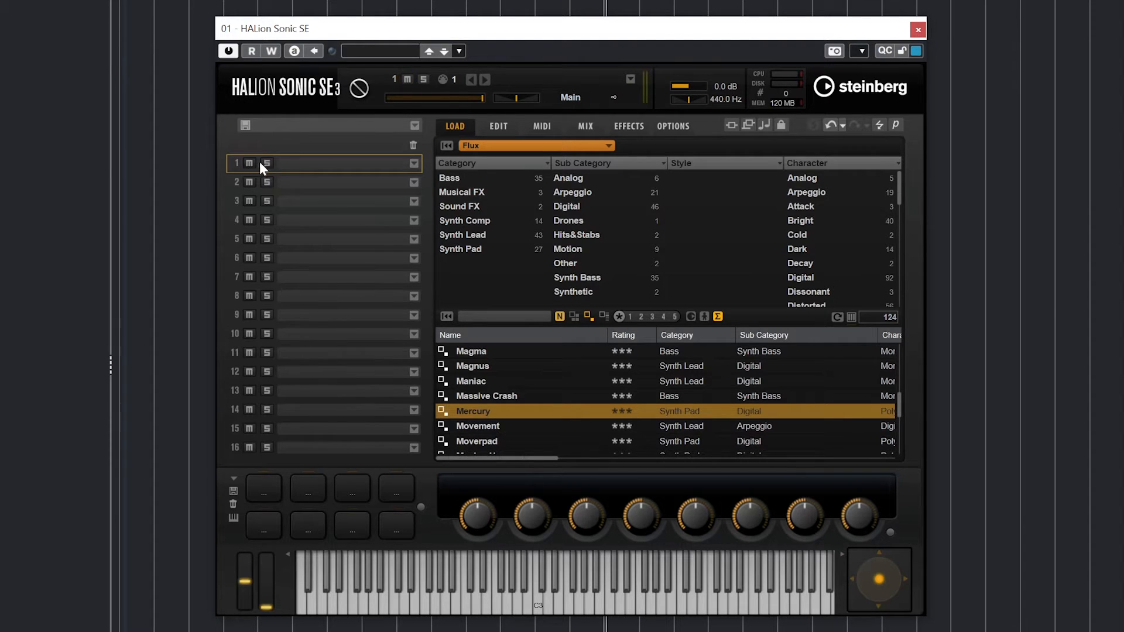
- Set the slot 1 preset browser to show All Instrument Sets
{"action": "left_click", "coordinate": [414, 164]}
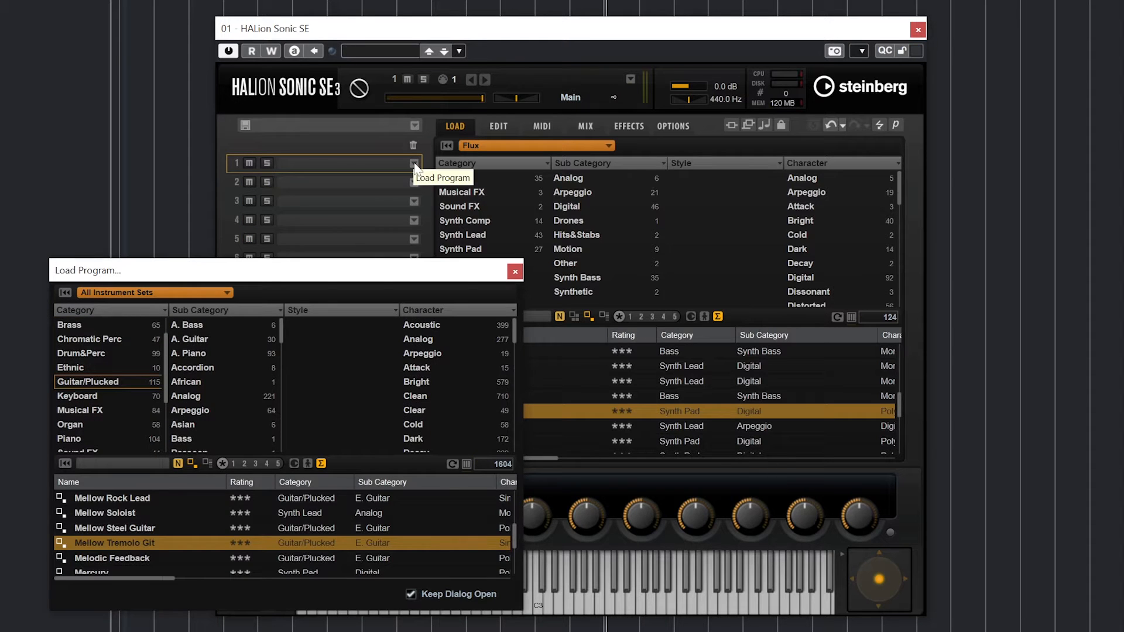
{"action": "left_click", "coordinate": [515, 271]}
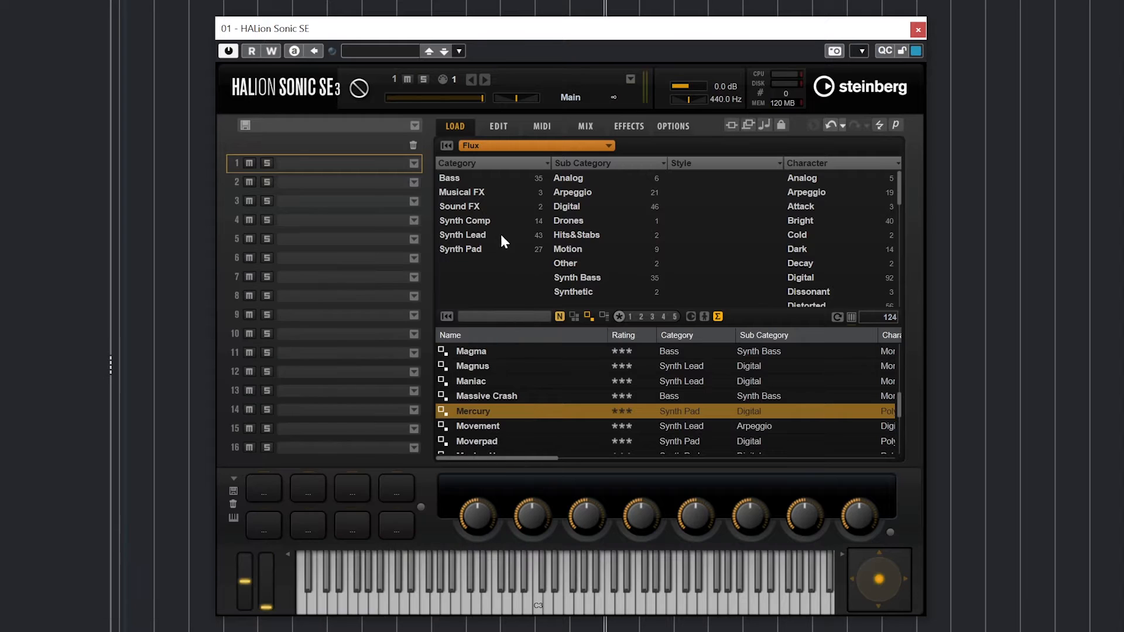
{"action": "left_click", "coordinate": [398, 53]}
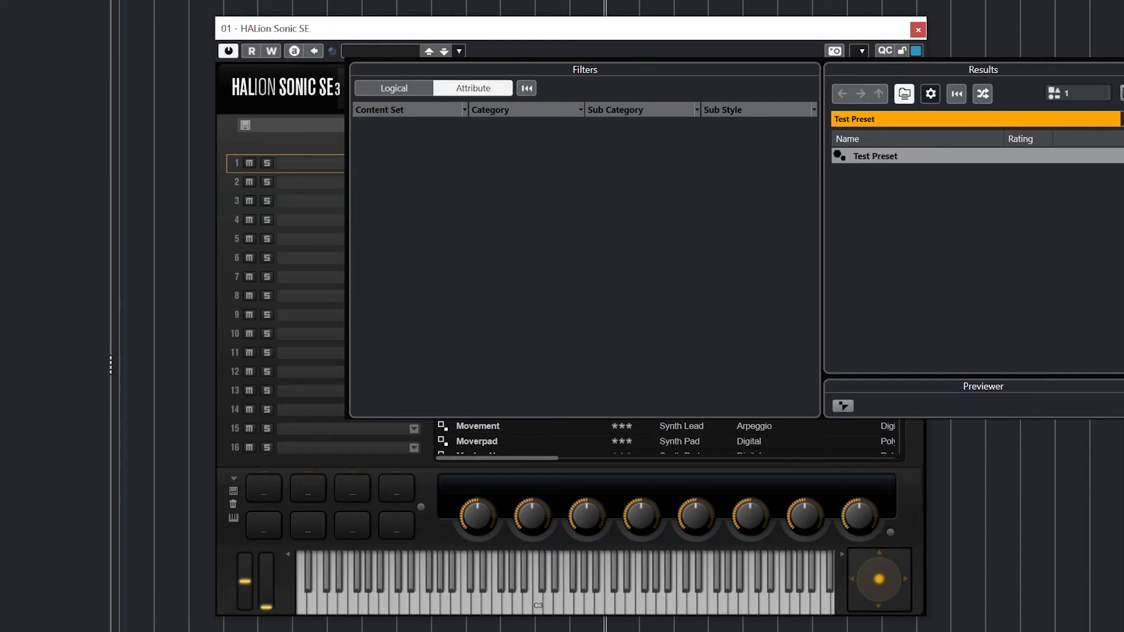
{"action": "left_click", "coordinate": [494, 55]}
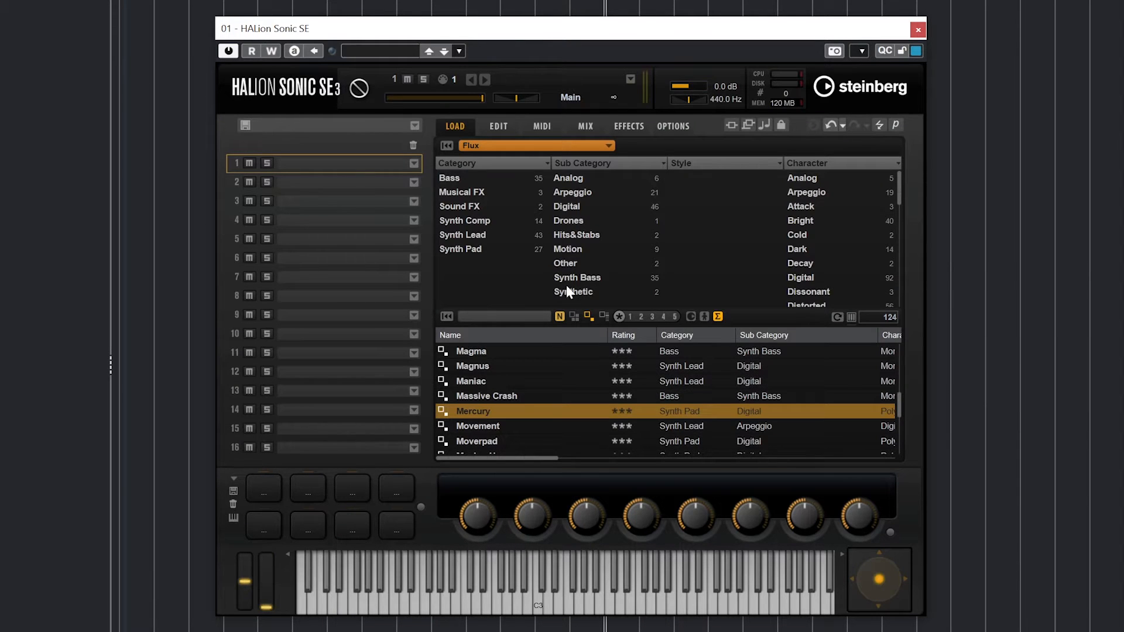
{"action": "left_click", "coordinate": [545, 143]}
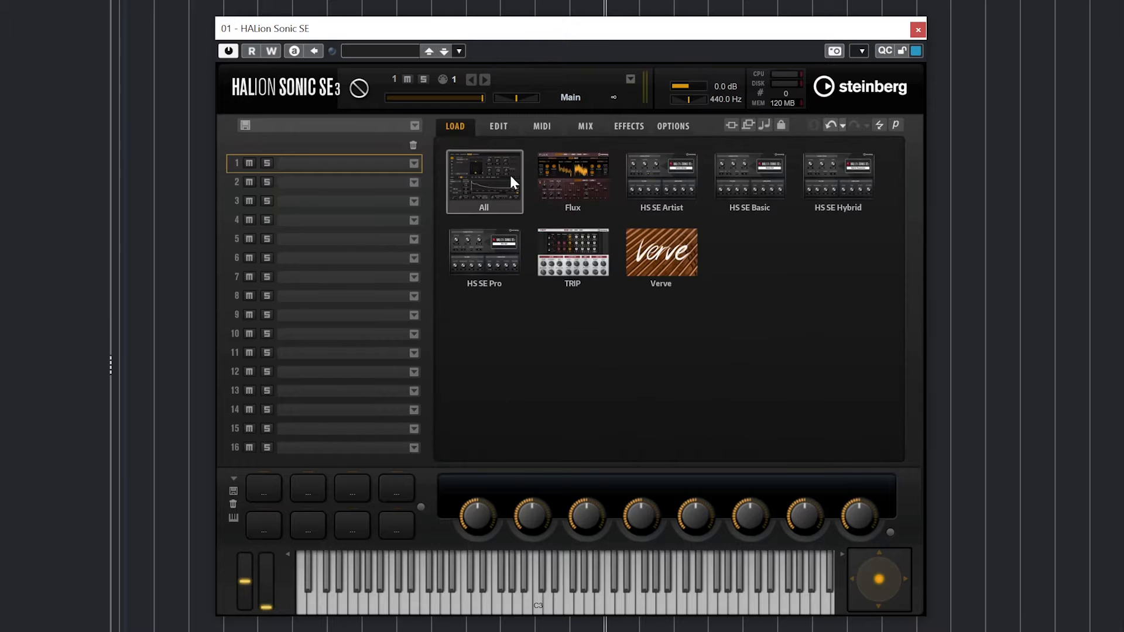
{"action": "left_click", "coordinate": [508, 175]}
{"action": "scroll", "coordinate": [518, 216], "scroll_direction": "up", "scroll_amount": 3}
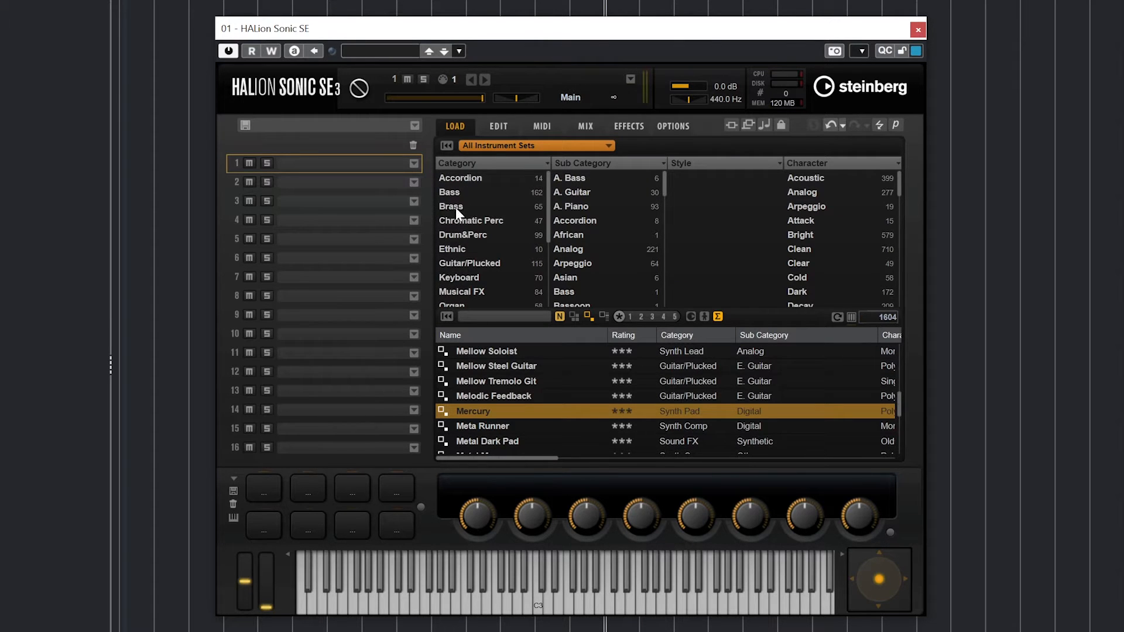
- Try Underneath The Ground under Bass > Synth Bass, then load Steel Guitar & Pad from Guitar/Plucked > A. Guitar
{"action": "left_click", "coordinate": [455, 188]}
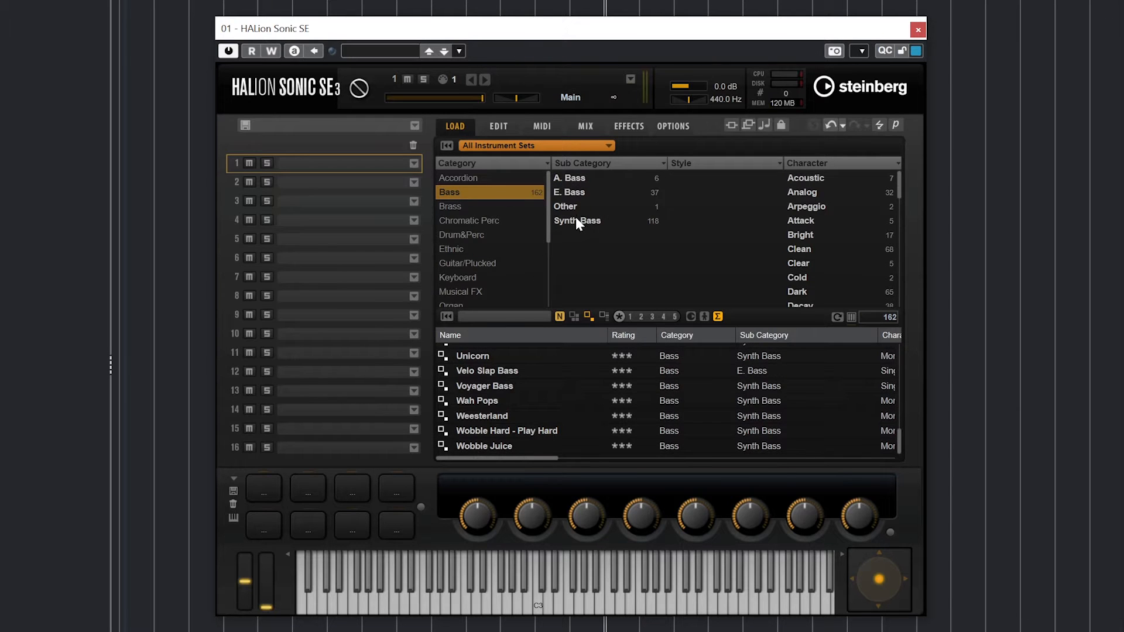
{"action": "left_click", "coordinate": [575, 221]}
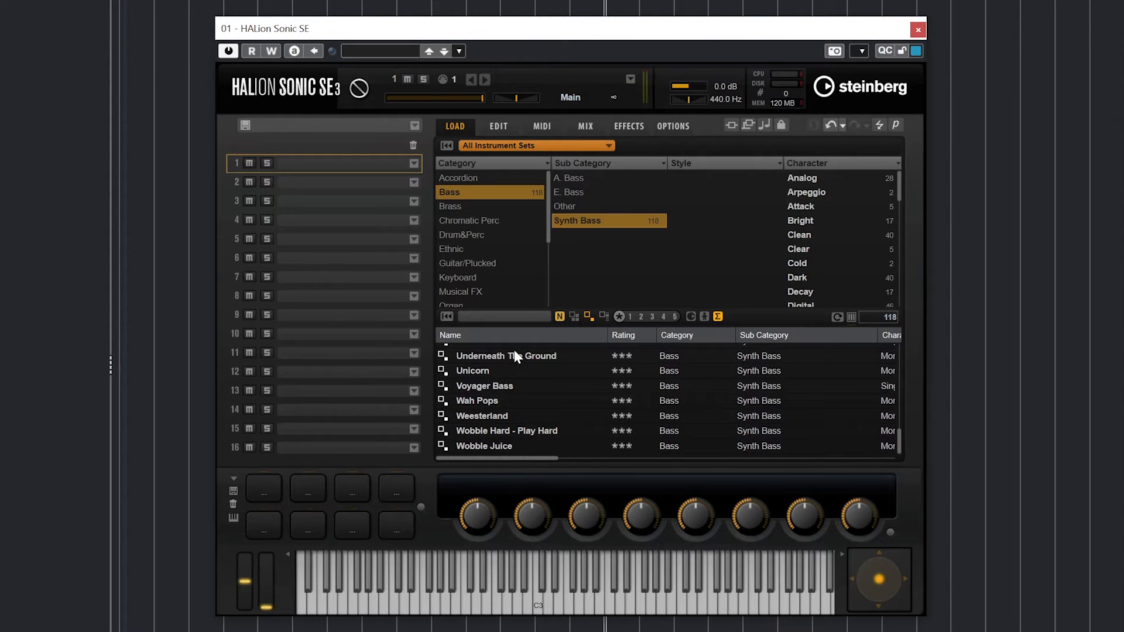
{"action": "left_click", "coordinate": [515, 356]}
{"action": "left_click", "coordinate": [473, 263]}
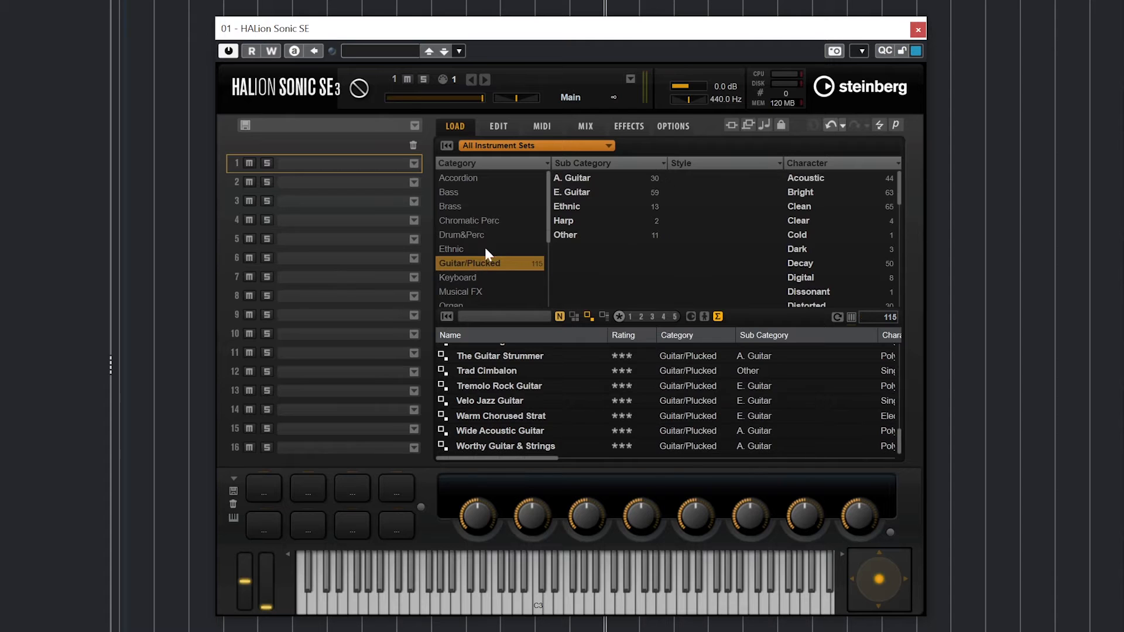
{"action": "left_click", "coordinate": [583, 177]}
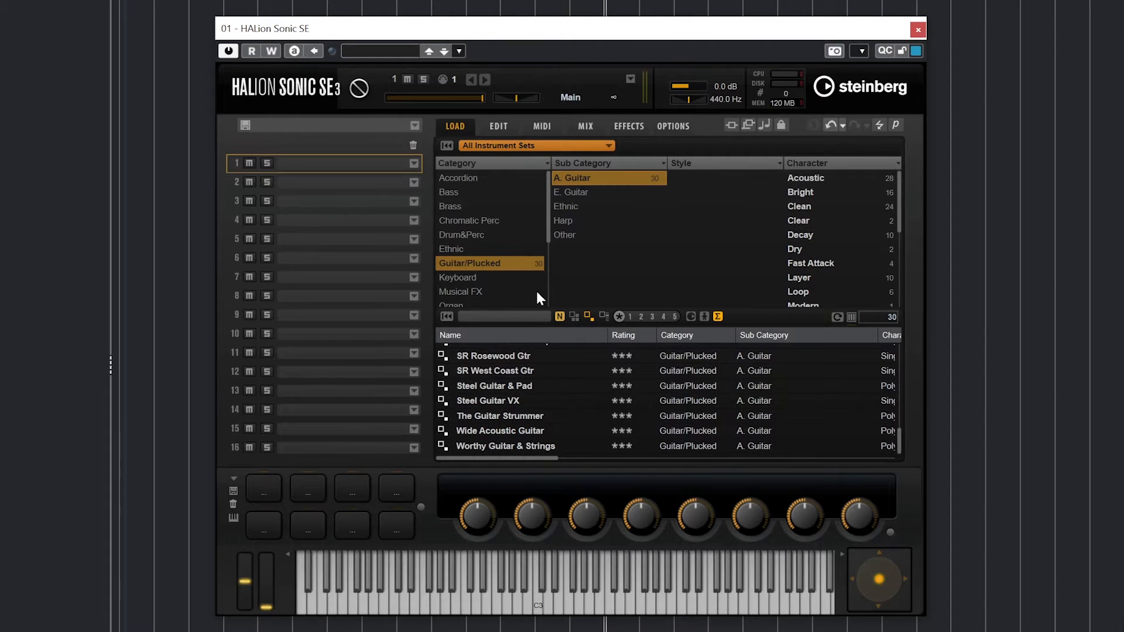
{"action": "left_click", "coordinate": [518, 383]}
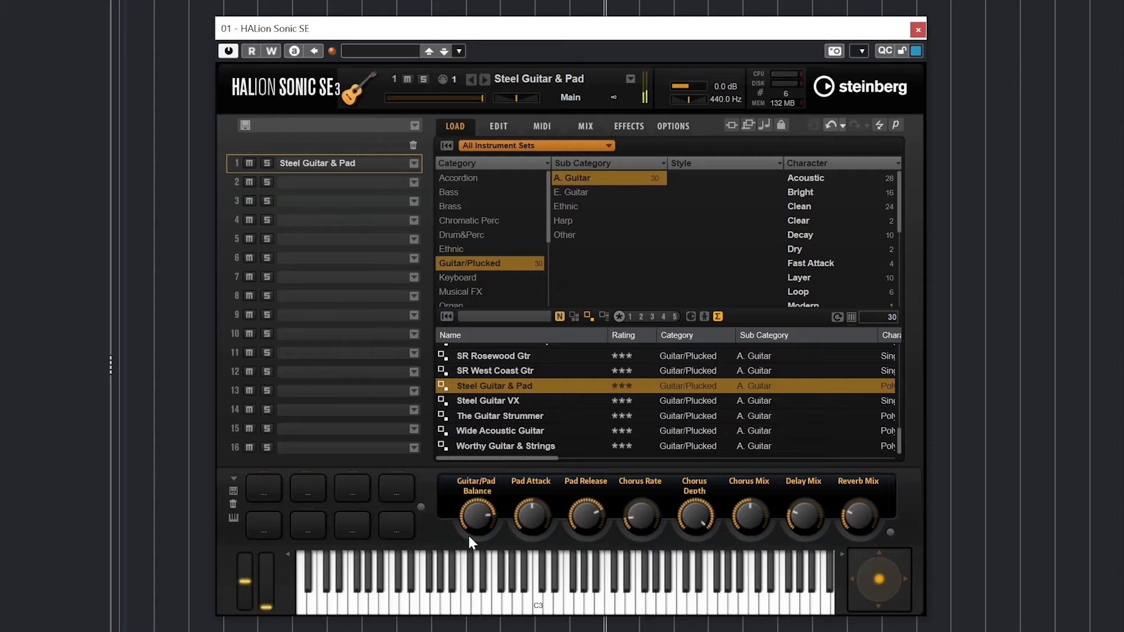
- Rebalance Guitar/Pad Balance, shorten Pad Release, and bring up the program's Edit page
{"action": "left_click_drag", "start_coordinate": [468, 536], "coordinate": [471, 553]}
{"action": "left_click_drag", "start_coordinate": [477, 518], "coordinate": [490, 456]}
{"action": "left_click_drag", "start_coordinate": [578, 528], "coordinate": [587, 392]}
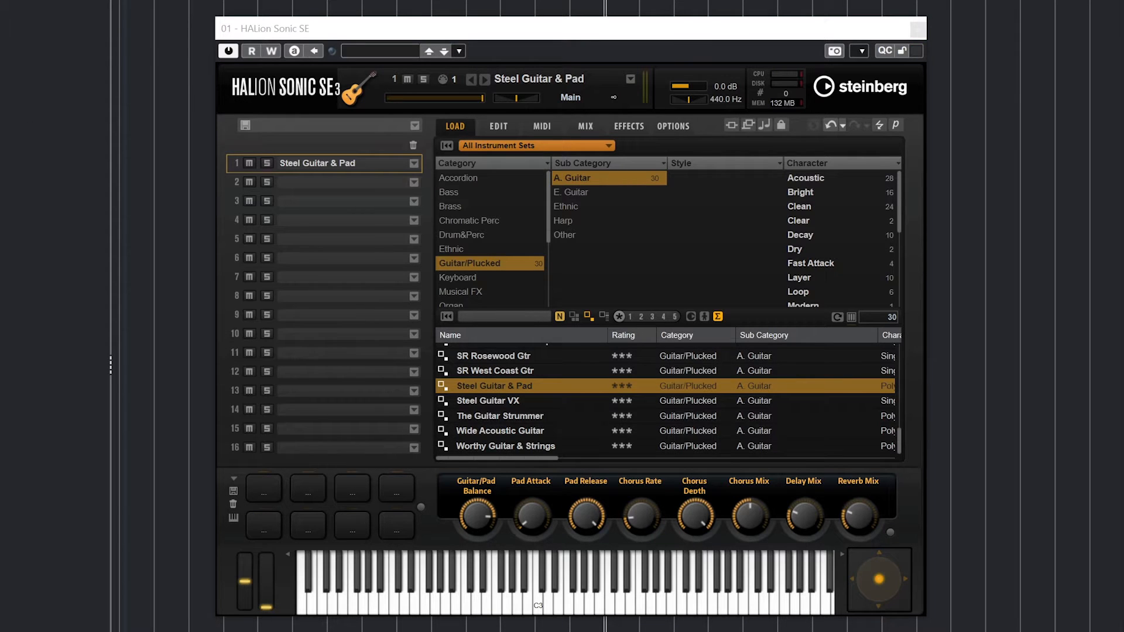
{"action": "left_click", "coordinate": [483, 125]}
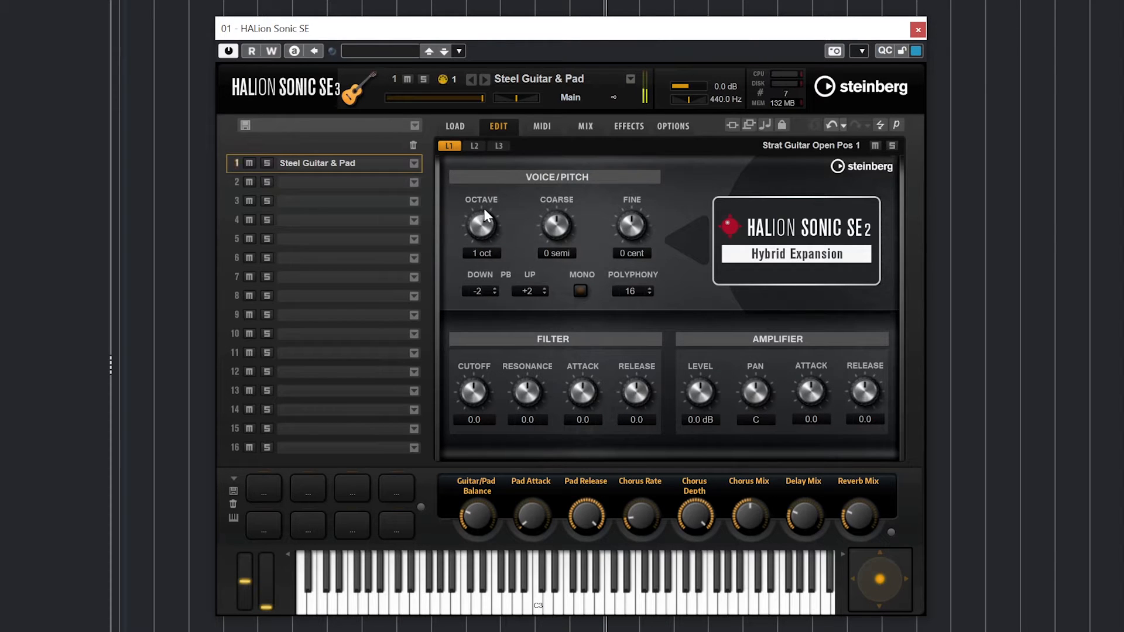
- Raise layer 1's Coarse tuning to 5 semitones, nudge Fine, and toggle Mono on then off
{"action": "scroll", "coordinate": [485, 213], "scroll_direction": "up", "scroll_amount": 2}
{"action": "scroll", "coordinate": [485, 216], "scroll_direction": "up", "scroll_amount": 1}
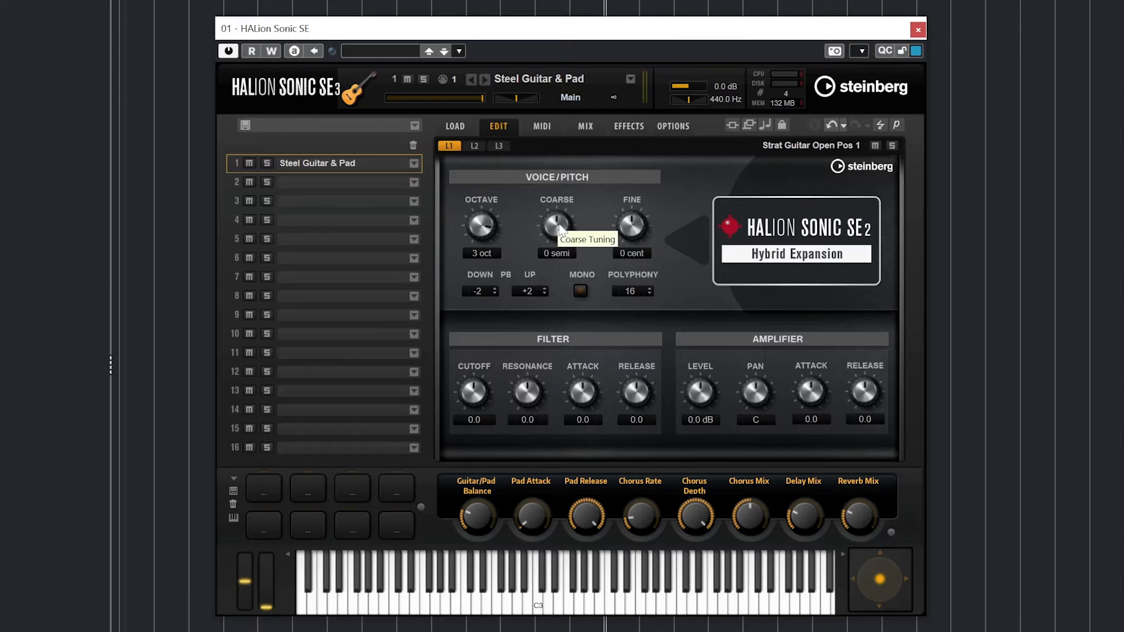
{"action": "left_click_drag", "start_coordinate": [560, 214], "coordinate": [558, 192]}
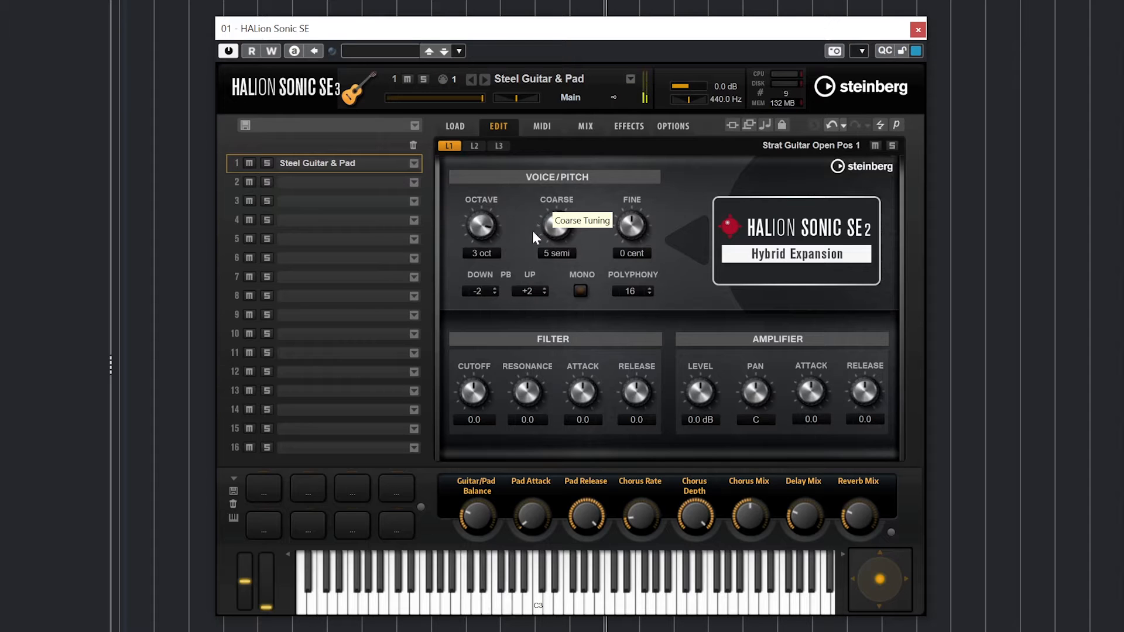
{"action": "mouse_move", "coordinate": [616, 222]}
{"action": "left_mouse_down"}
{"action": "mouse_move", "coordinate": [630, 195]}
{"action": "mouse_move", "coordinate": [622, 223]}
{"action": "left_mouse_up"}
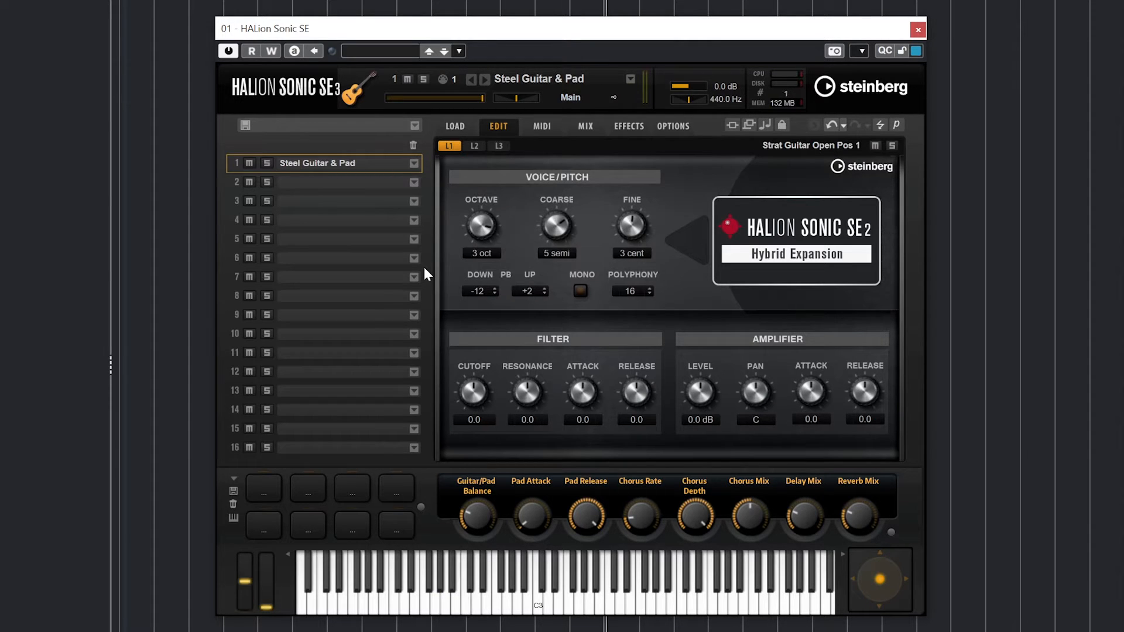
{"action": "left_click", "coordinate": [580, 291]}
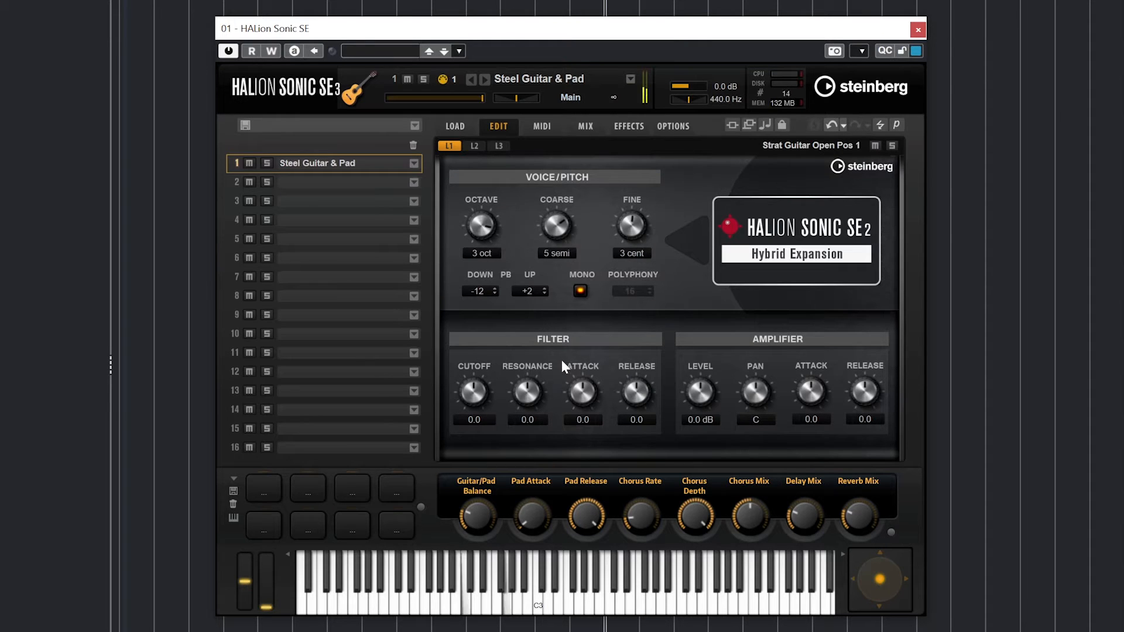
{"action": "left_click", "coordinate": [579, 292]}
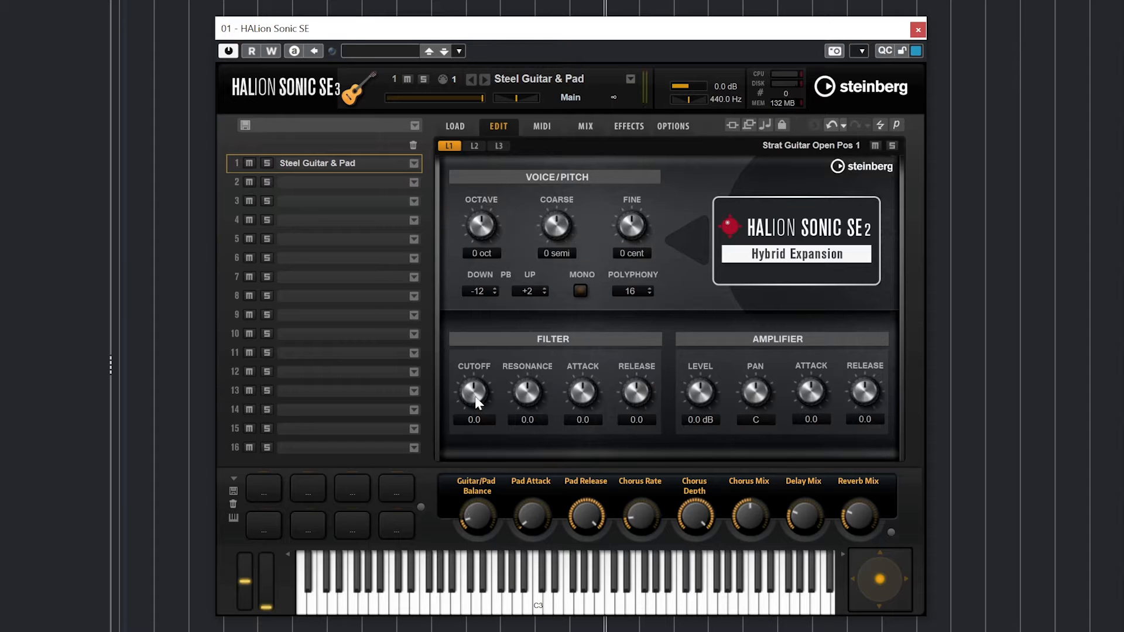
- Sweep layer 1's filter Cutoff, Resonance, Attack (up to 100.0) and Release knobs
{"action": "left_click_drag", "start_coordinate": [475, 400], "coordinate": [483, 351]}
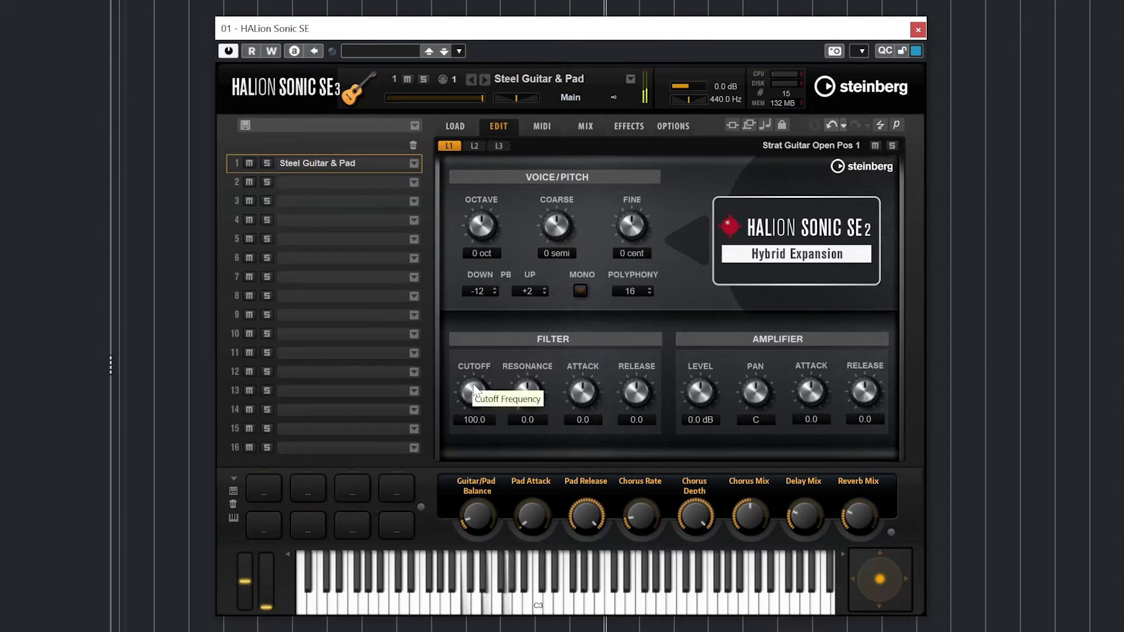
{"action": "left_click_drag", "start_coordinate": [473, 393], "coordinate": [468, 521]}
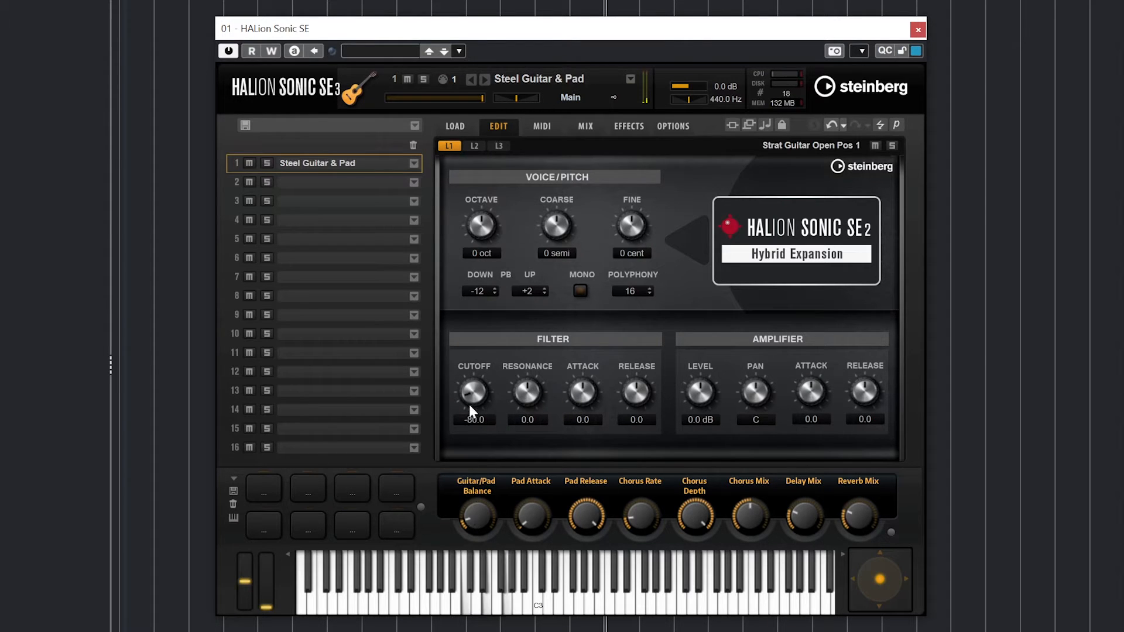
{"action": "left_click_drag", "start_coordinate": [468, 398], "coordinate": [470, 386]}
{"action": "left_click_drag", "start_coordinate": [537, 399], "coordinate": [522, 458]}
{"action": "left_click_drag", "start_coordinate": [525, 400], "coordinate": [532, 368]}
{"action": "left_click_drag", "start_coordinate": [472, 393], "coordinate": [479, 332]}
{"action": "left_click_drag", "start_coordinate": [574, 387], "coordinate": [564, 308]}
{"action": "left_click_drag", "start_coordinate": [472, 415], "coordinate": [470, 441]}
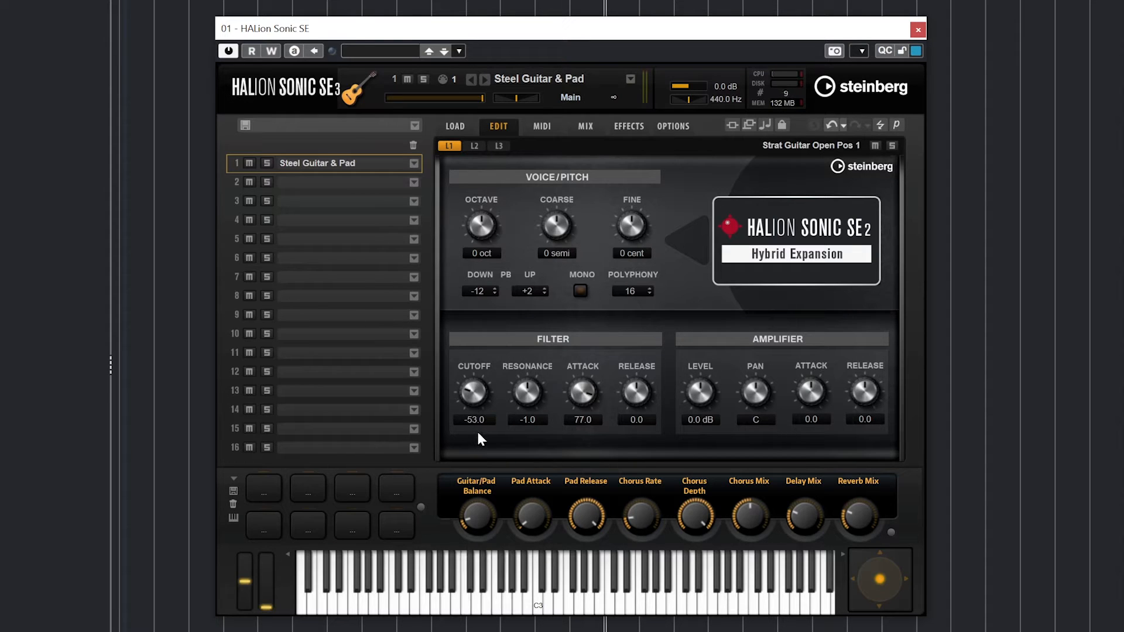
{"action": "left_click_drag", "start_coordinate": [585, 397], "coordinate": [577, 361]}
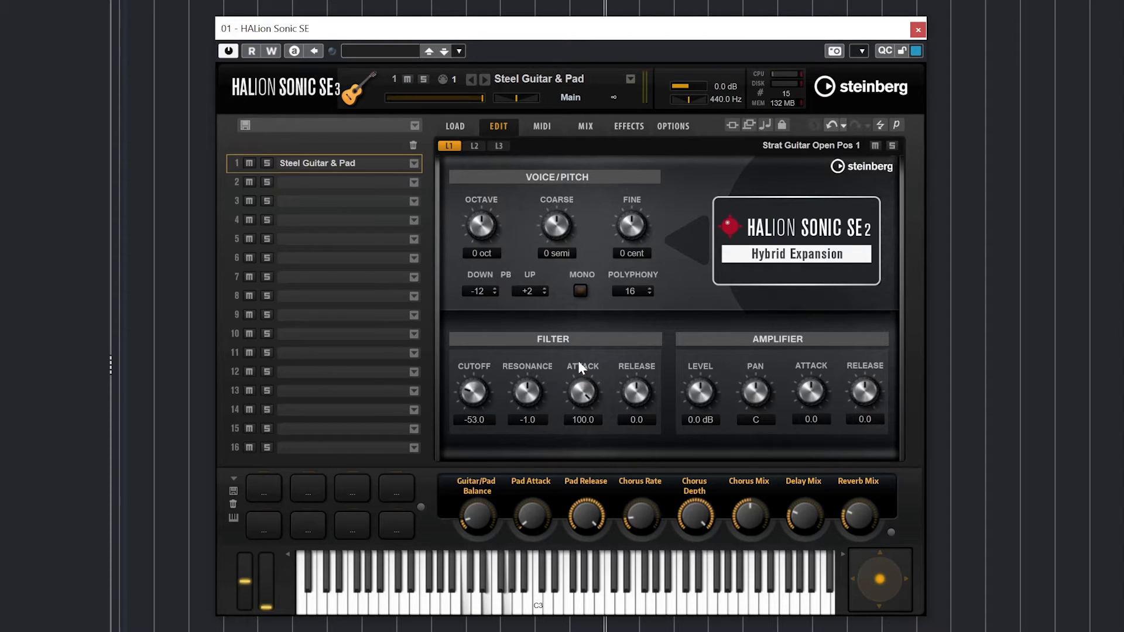
{"action": "left_click_drag", "start_coordinate": [480, 396], "coordinate": [477, 387]}
{"action": "left_click_drag", "start_coordinate": [636, 394], "coordinate": [632, 352]}
- Enter 0 for filter Cutoff, Resonance, Attack and Release
{"action": "double_click", "coordinate": [485, 417]}
{"action": "type", "text": "0"}
{"action": "key", "text": "Return"}
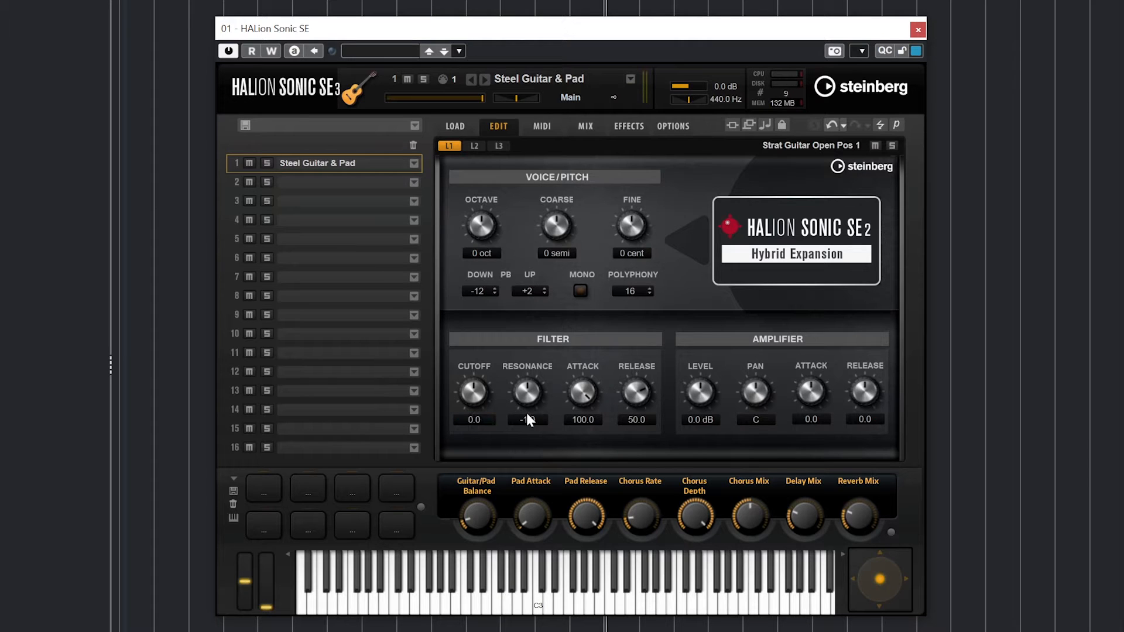
{"action": "double_click", "coordinate": [530, 419]}
{"action": "type", "text": "0"}
{"action": "key", "text": "Return"}
{"action": "double_click", "coordinate": [583, 420]}
{"action": "type", "text": "0"}
{"action": "key", "text": "Return"}
{"action": "double_click", "coordinate": [638, 420]}
{"action": "type", "text": "0"}
- Set layer 1's level to 5.4 dB, pan L65, amp attack -77 and release -83
{"action": "left_click_drag", "start_coordinate": [697, 400], "coordinate": [693, 361]}
{"action": "left_click_drag", "start_coordinate": [756, 388], "coordinate": [747, 427]}
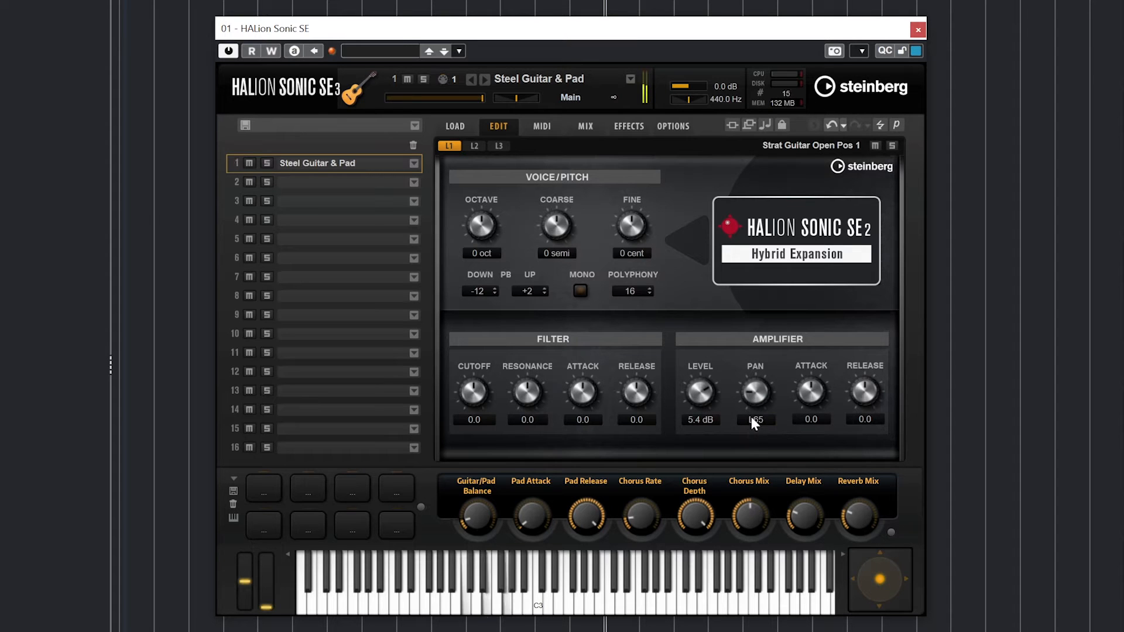
{"action": "left_click_drag", "start_coordinate": [814, 403], "coordinate": [799, 347]}
{"action": "left_click_drag", "start_coordinate": [809, 393], "coordinate": [814, 343]}
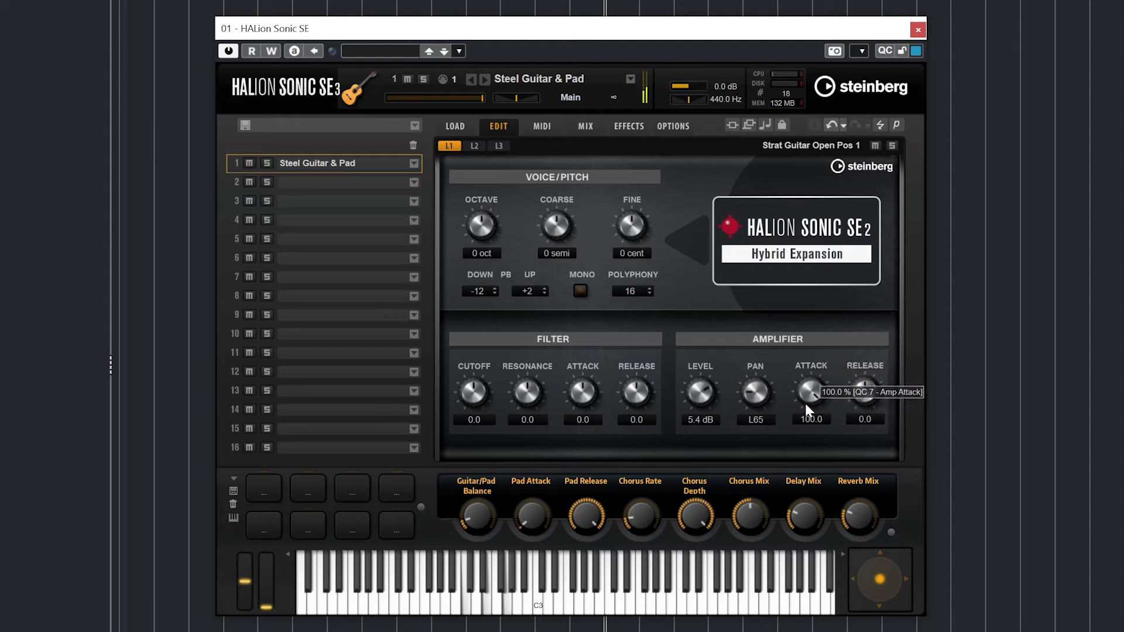
{"action": "left_click_drag", "start_coordinate": [807, 394], "coordinate": [813, 521]}
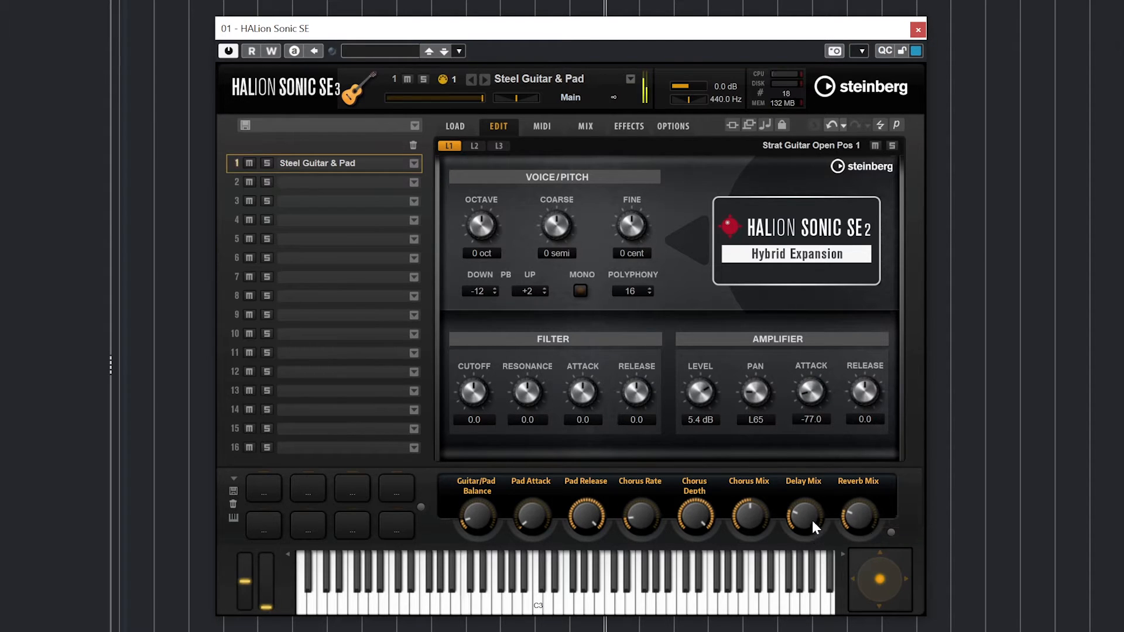
{"action": "left_click_drag", "start_coordinate": [856, 402], "coordinate": [851, 503]}
- Give layer 2 pan R73 and a shorter release; set layer 3 attack 33.0, release -100.0
{"action": "left_click", "coordinate": [478, 146]}
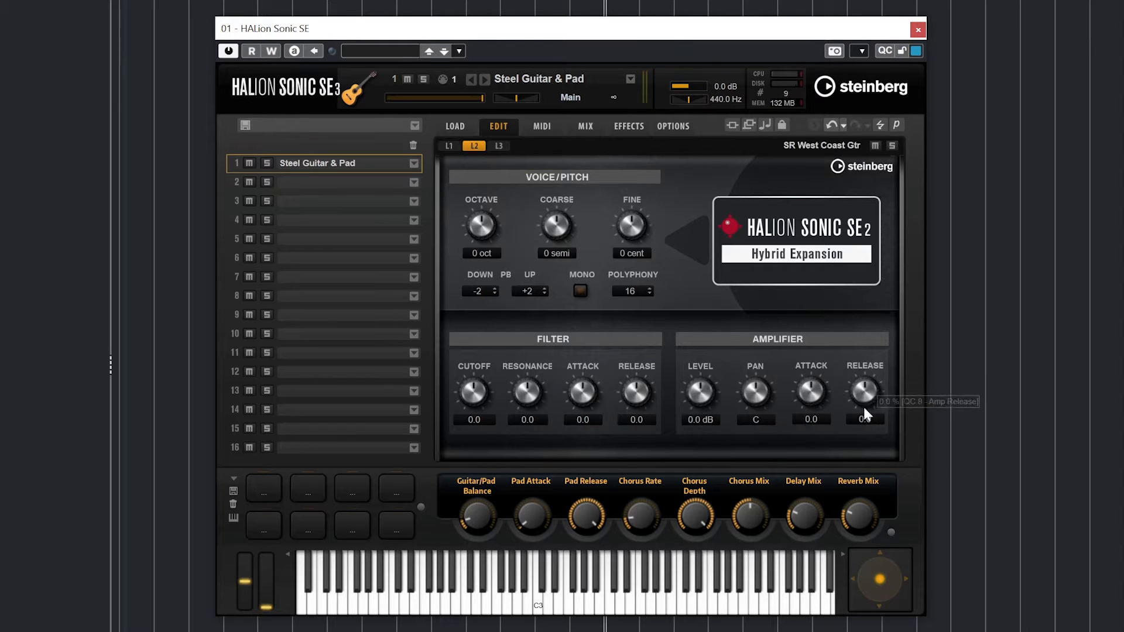
{"action": "left_click_drag", "start_coordinate": [755, 391], "coordinate": [800, 425]}
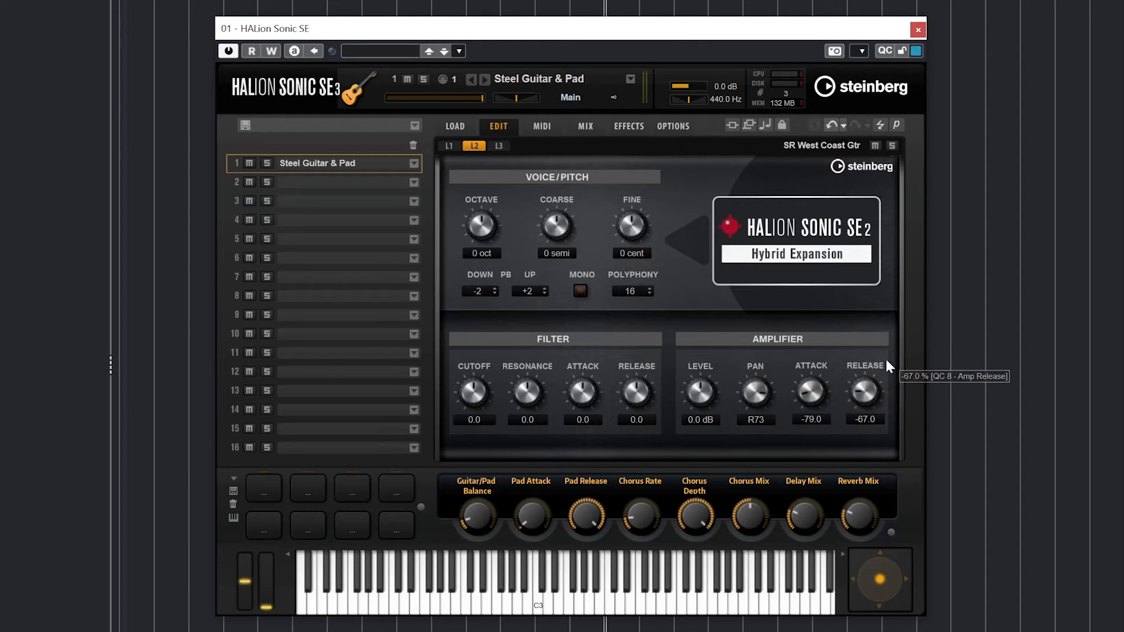
{"action": "left_click", "coordinate": [498, 152]}
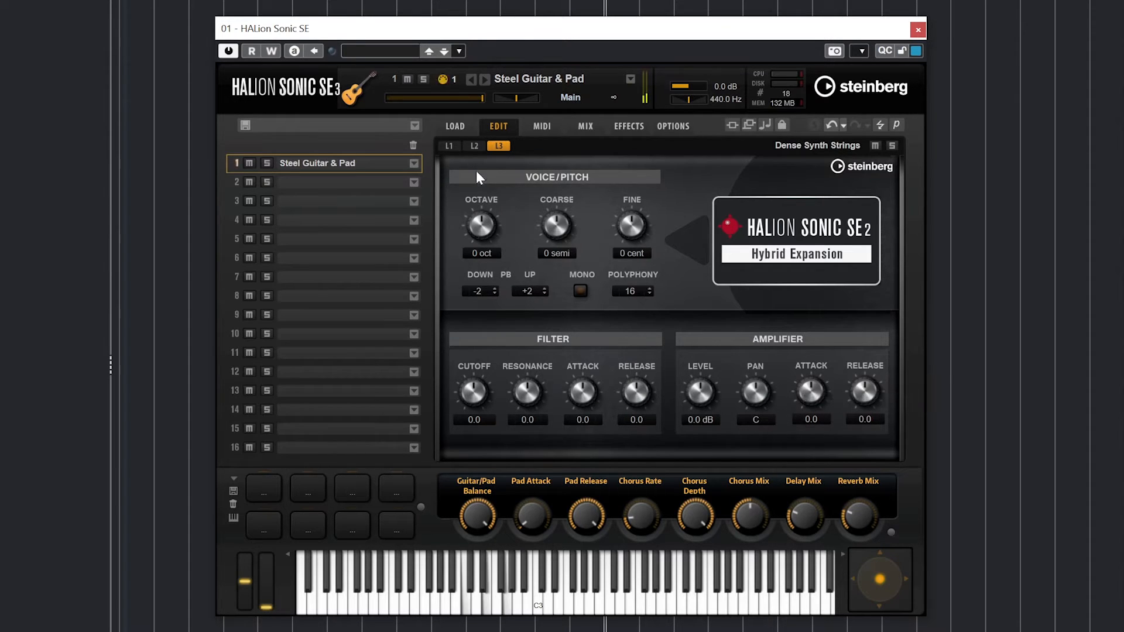
{"action": "left_click_drag", "start_coordinate": [809, 391], "coordinate": [803, 430]}
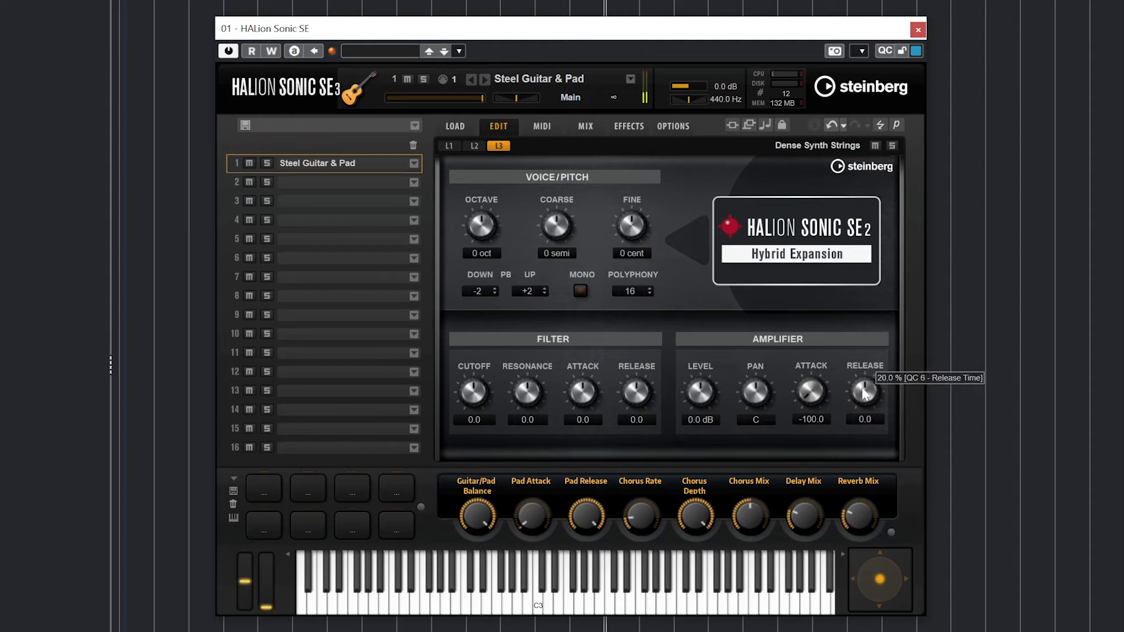
{"action": "left_click_drag", "start_coordinate": [865, 392], "coordinate": [856, 432]}
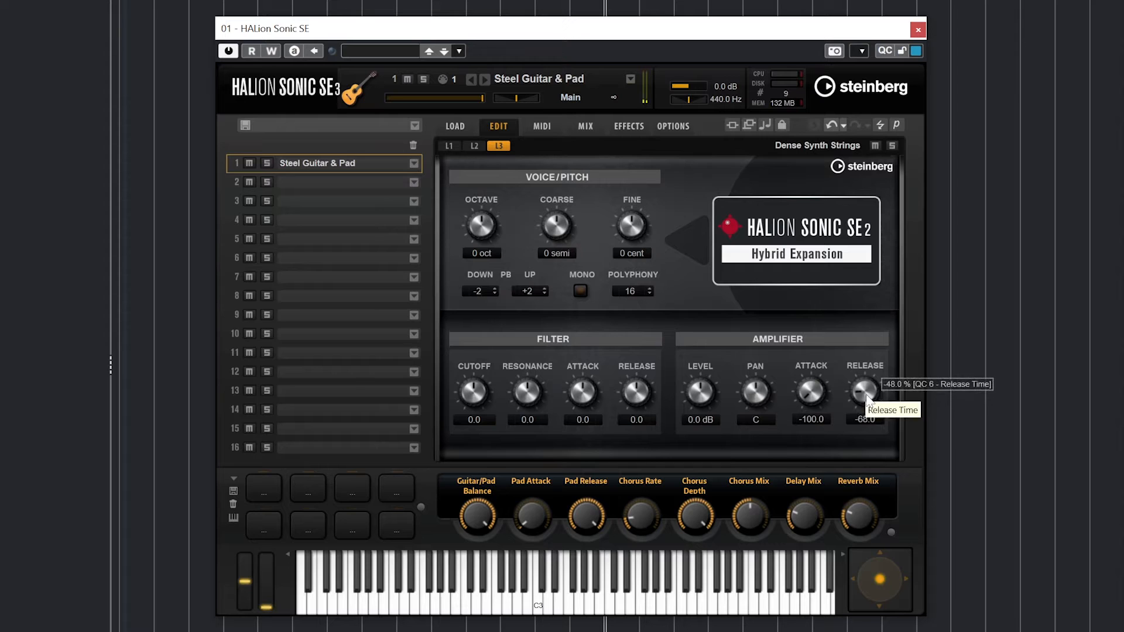
{"action": "left_click_drag", "start_coordinate": [858, 391], "coordinate": [825, 261]}
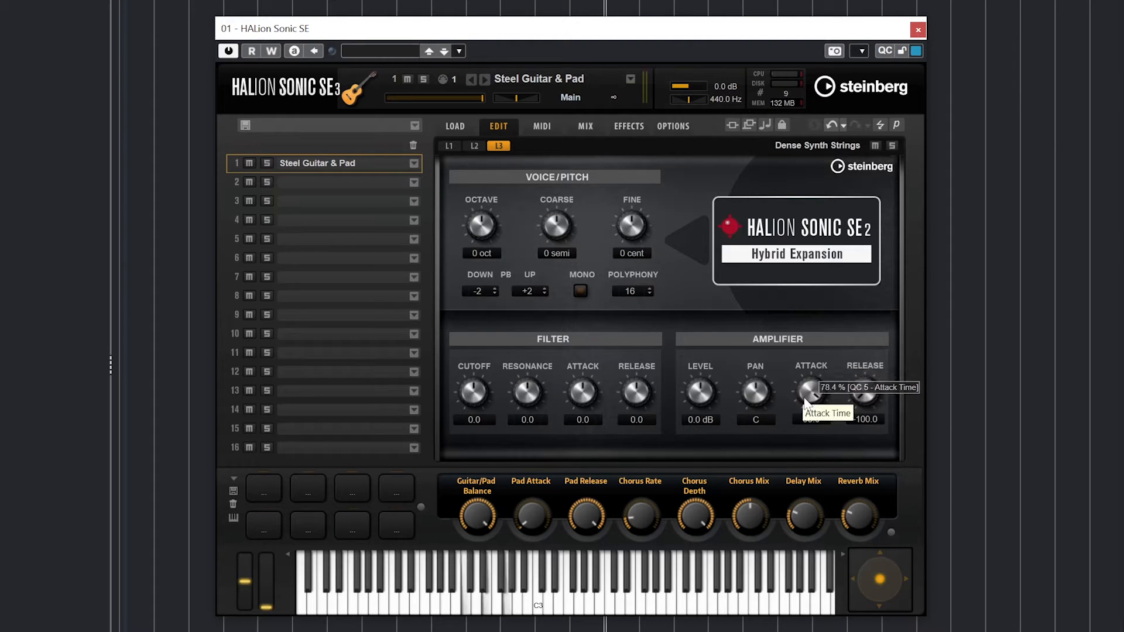
{"action": "left_click_drag", "start_coordinate": [806, 391], "coordinate": [797, 425]}
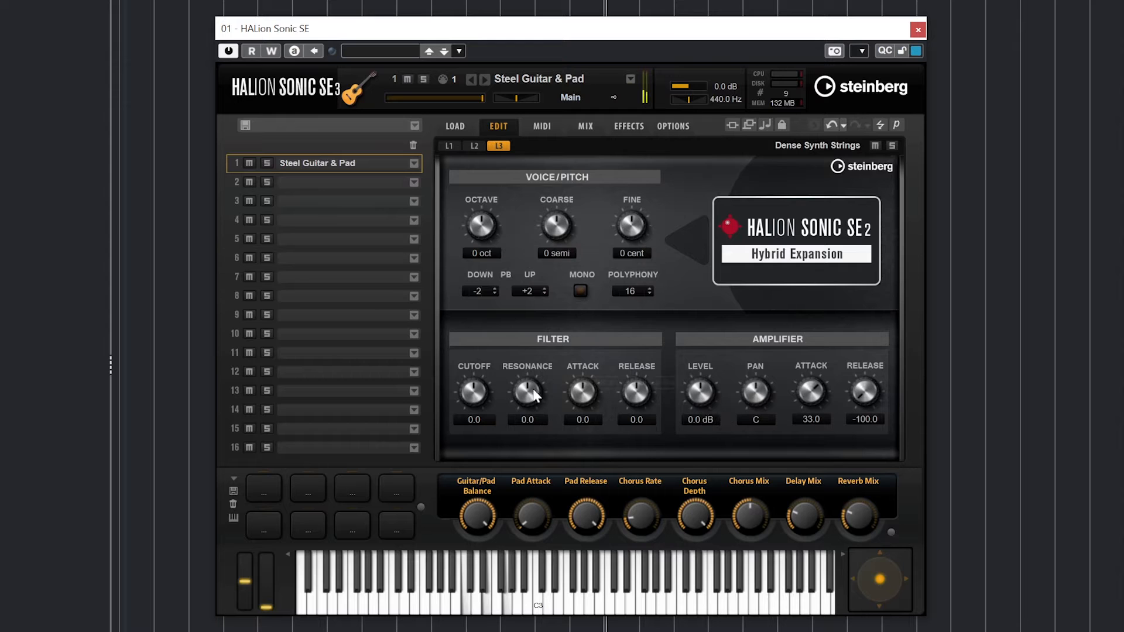
- Remove the Steel Guitar & Pad program from slot 1
{"action": "double_click", "coordinate": [323, 163]}
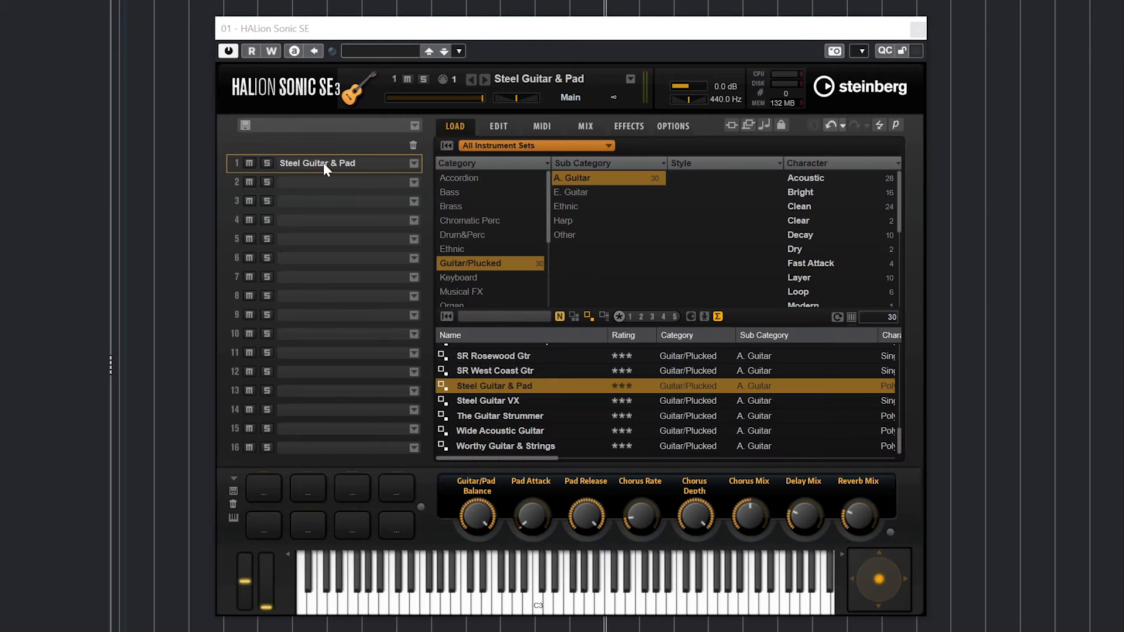
{"action": "left_click", "coordinate": [414, 164]}
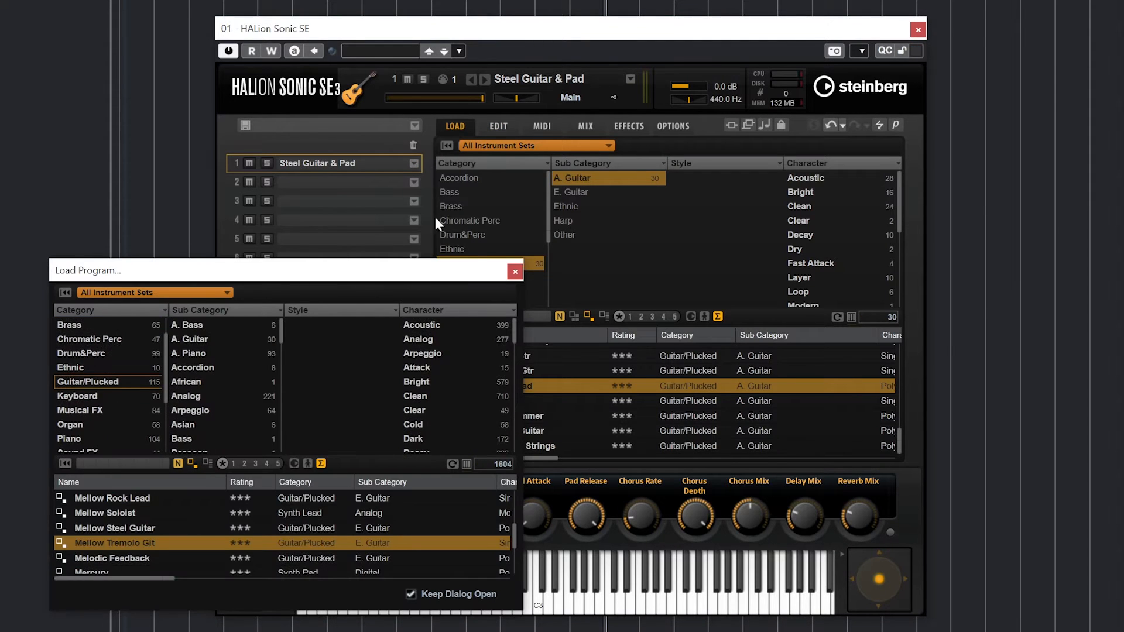
{"action": "left_click", "coordinate": [514, 272]}
{"action": "right_click", "coordinate": [320, 157]}
{"action": "left_click", "coordinate": [383, 284]}
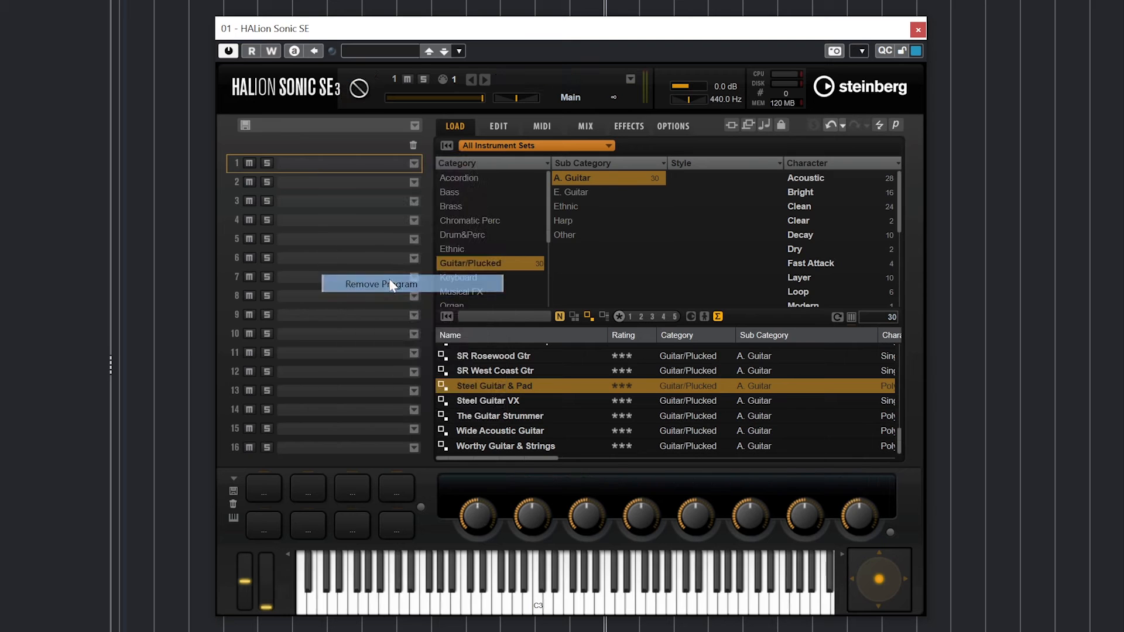
- Load the TRIP Synth Lead preset Machine Arp into slot 1 and open its edit page
{"action": "left_click", "coordinate": [477, 146]}
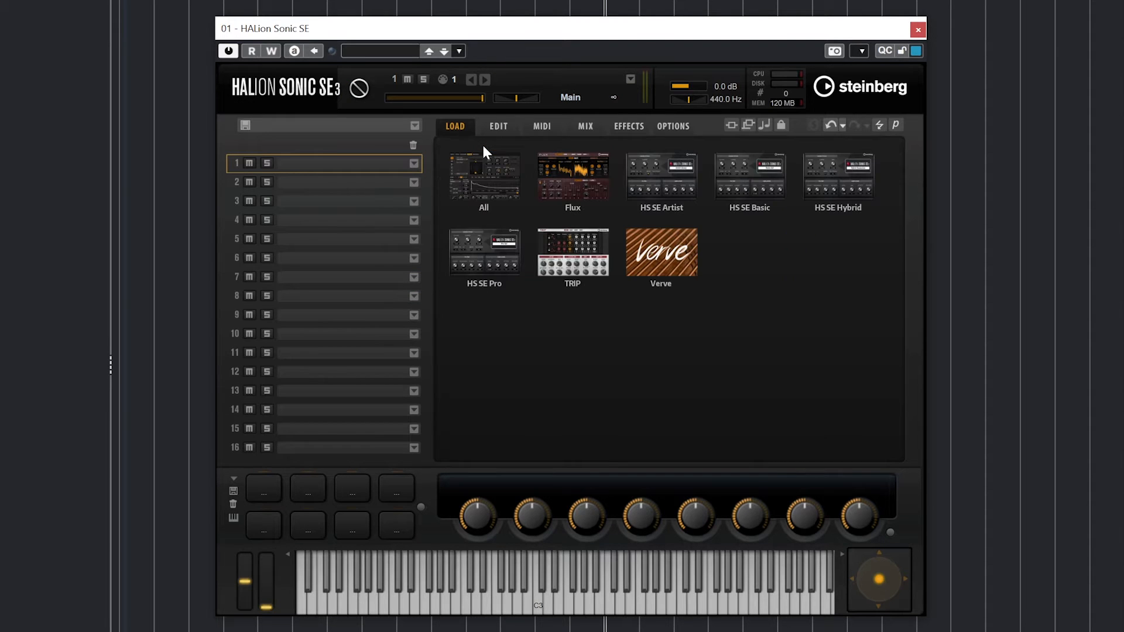
{"action": "left_click", "coordinate": [554, 242]}
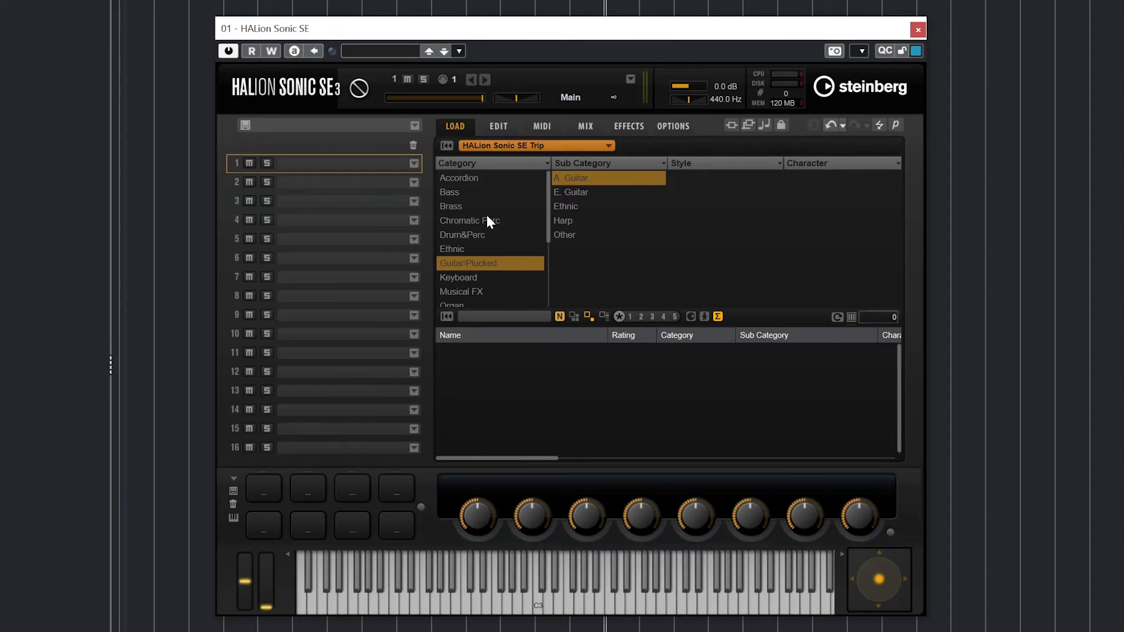
{"action": "scroll", "coordinate": [486, 217], "scroll_direction": "down", "scroll_amount": 3}
{"action": "left_click", "coordinate": [480, 265]}
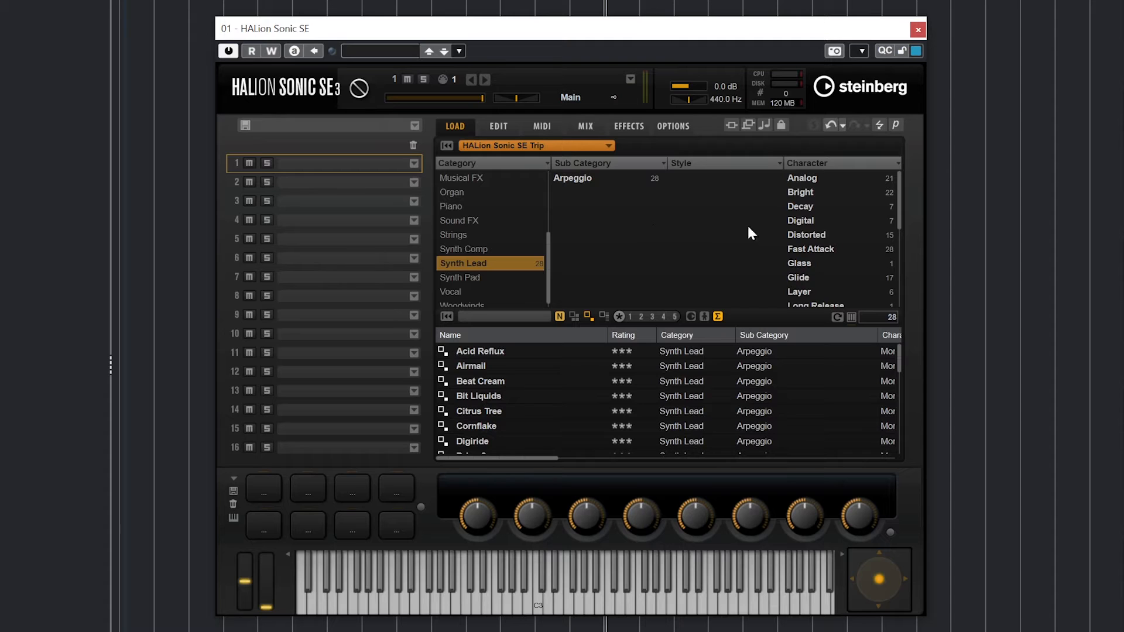
{"action": "scroll", "coordinate": [585, 415], "scroll_direction": "down", "scroll_amount": 5}
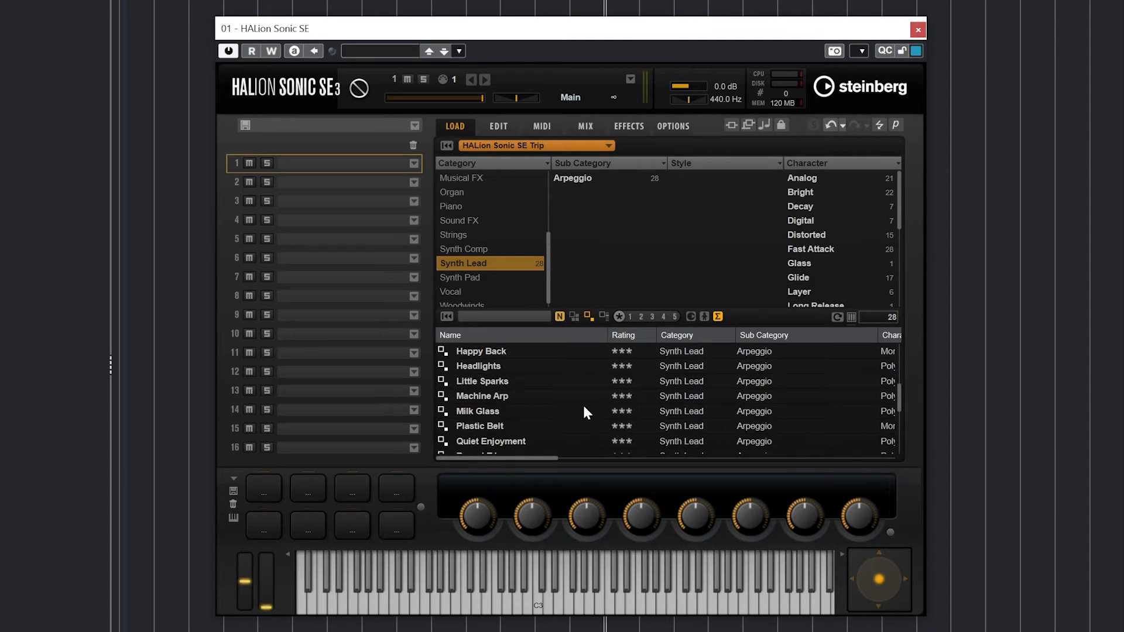
{"action": "double_click", "coordinate": [493, 398]}
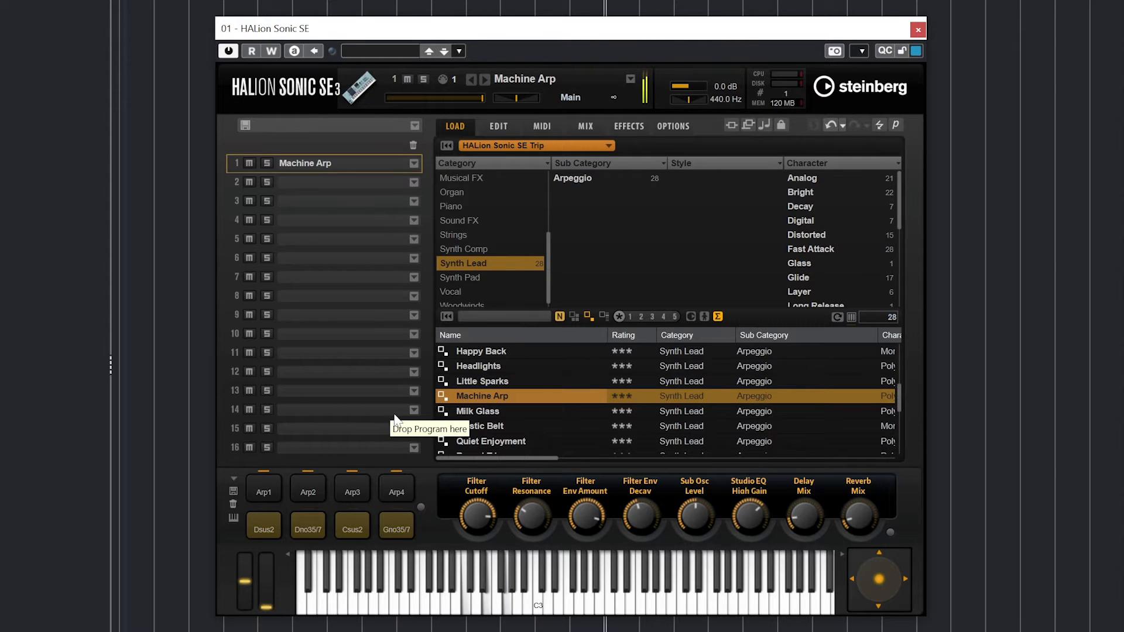
{"action": "left_click", "coordinate": [497, 130]}
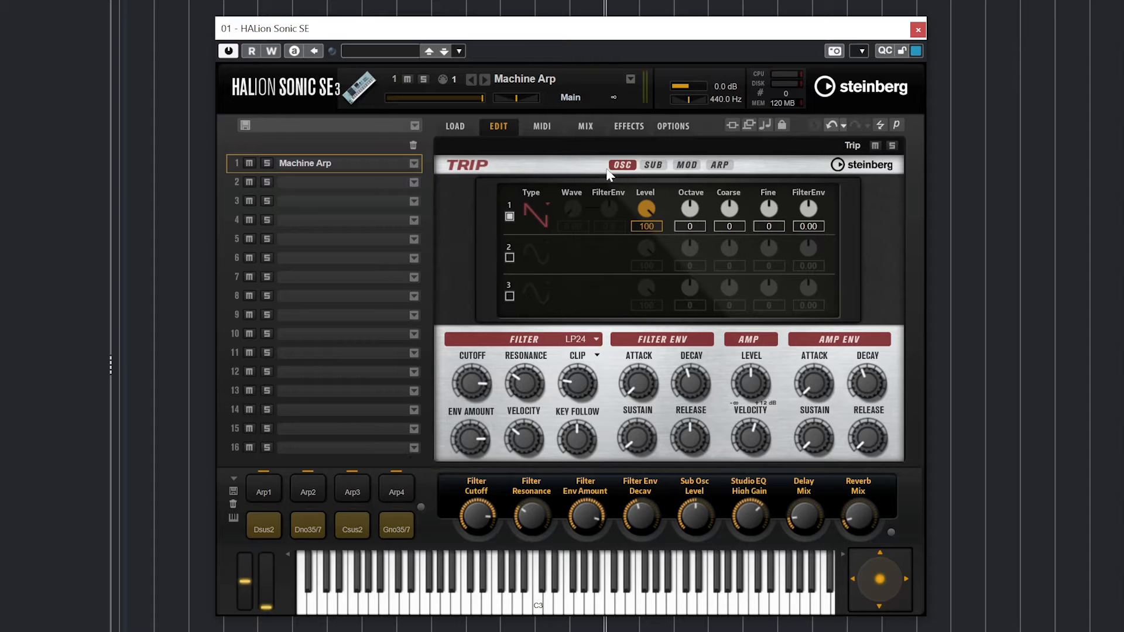
- Browse Trip's SUB, MOD and ARP pages, then bring up oscillator 1's waveform choices on OSC
{"action": "left_click", "coordinate": [647, 167]}
{"action": "left_click", "coordinate": [686, 166]}
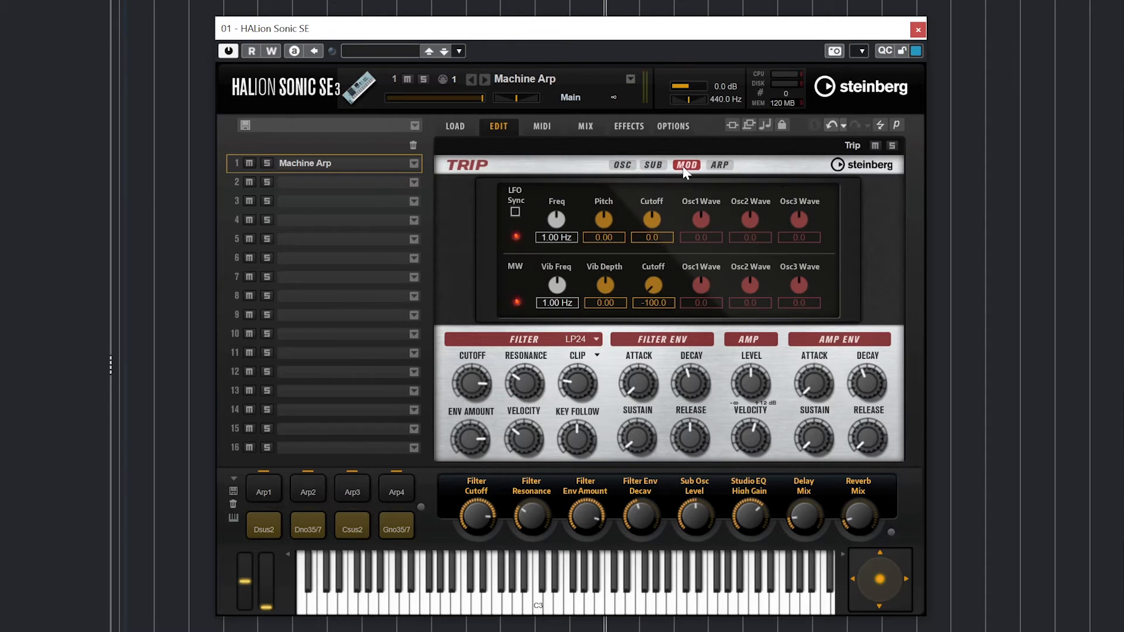
{"action": "left_click", "coordinate": [721, 166]}
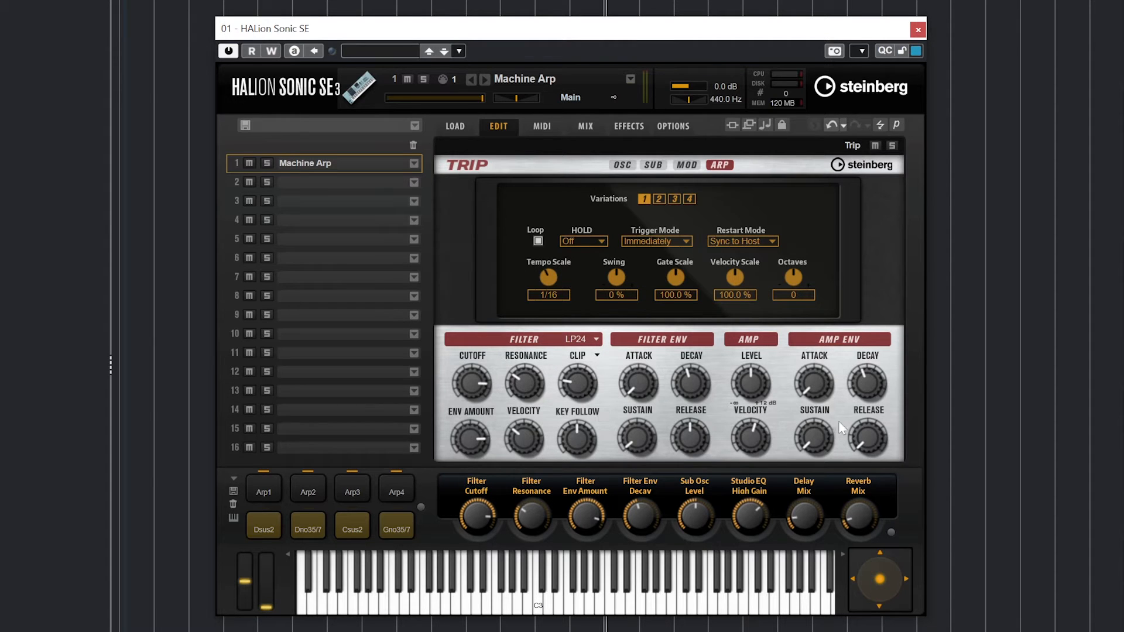
{"action": "left_click", "coordinate": [621, 165]}
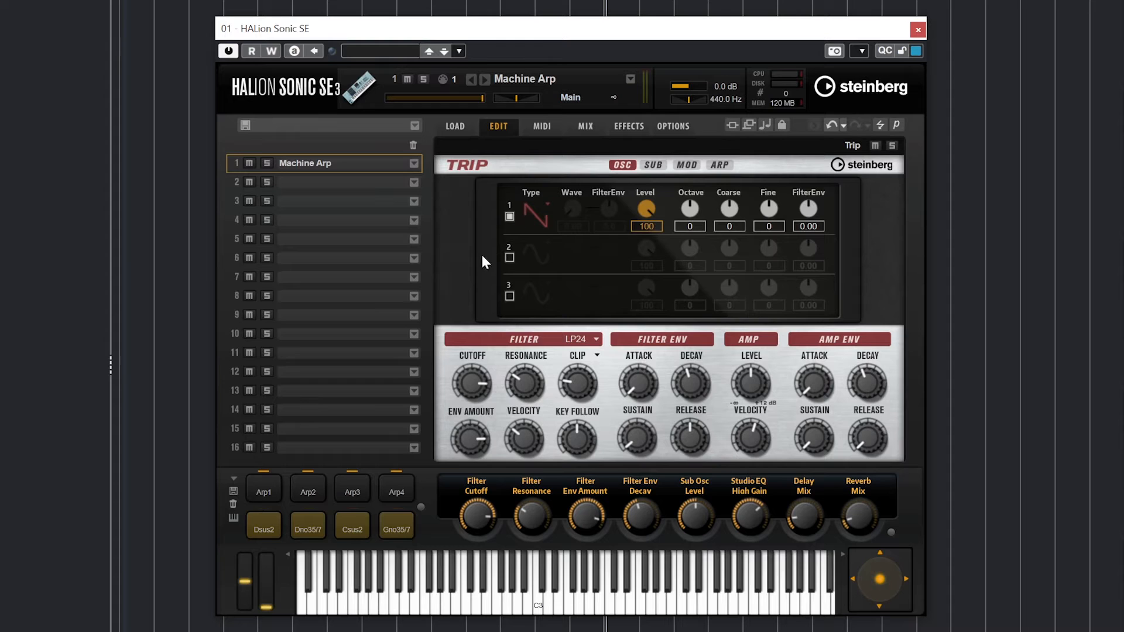
{"action": "left_click", "coordinate": [540, 211]}
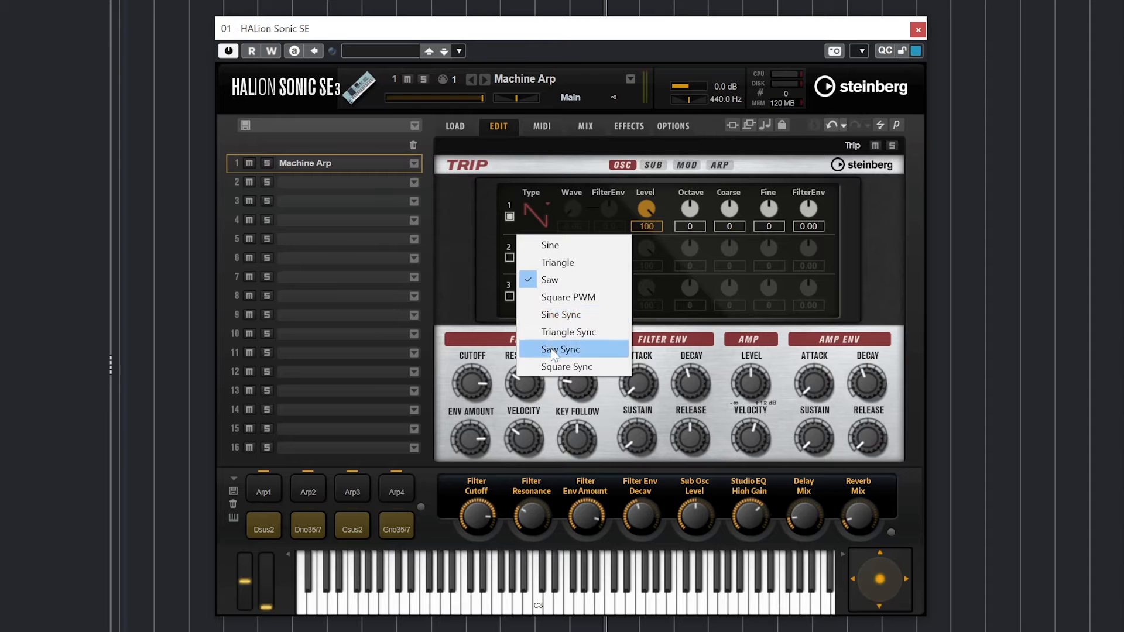
- Audition Sine and Triangle waves on oscillator 1, then return it to Saw
{"action": "left_click", "coordinate": [654, 166]}
{"action": "left_click", "coordinate": [653, 165]}
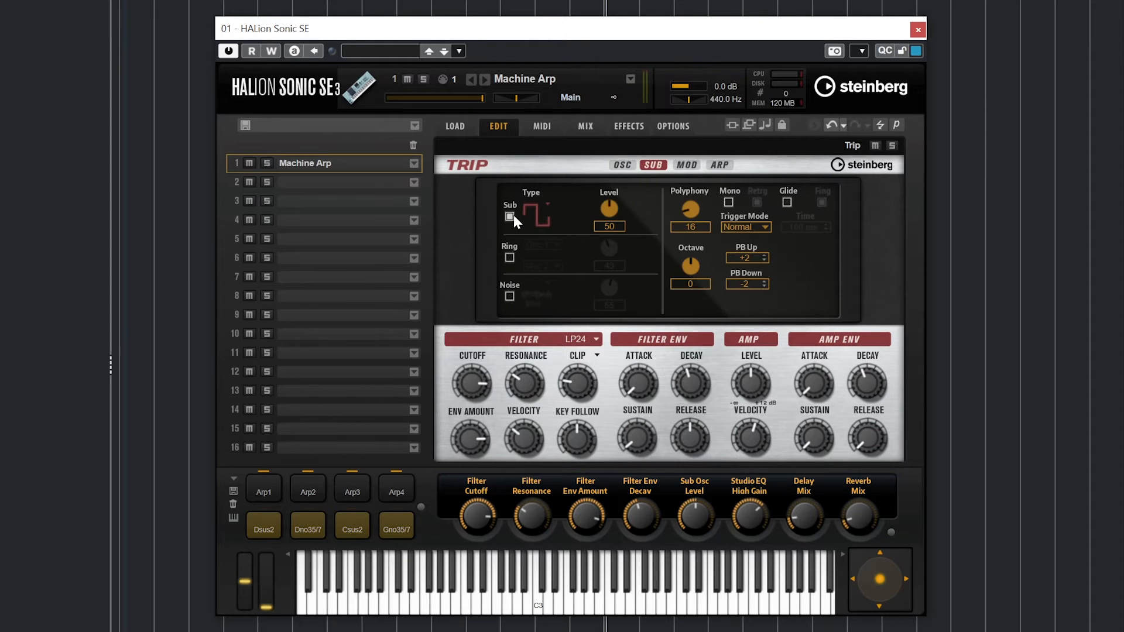
{"action": "left_click", "coordinate": [623, 166]}
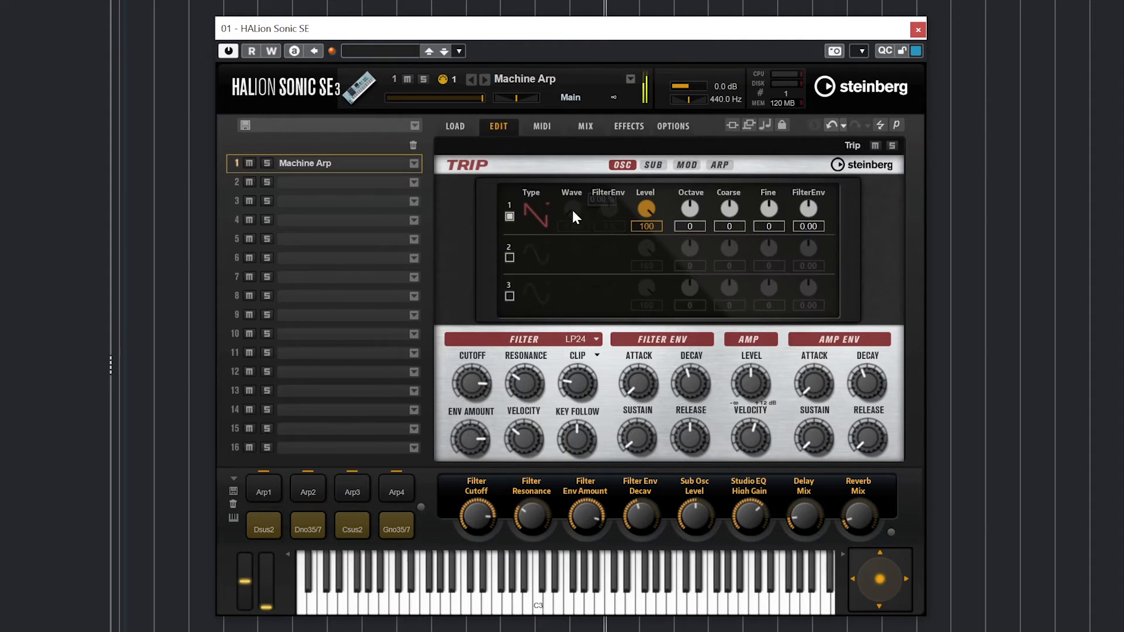
{"action": "left_click", "coordinate": [535, 214]}
{"action": "left_click", "coordinate": [541, 246]}
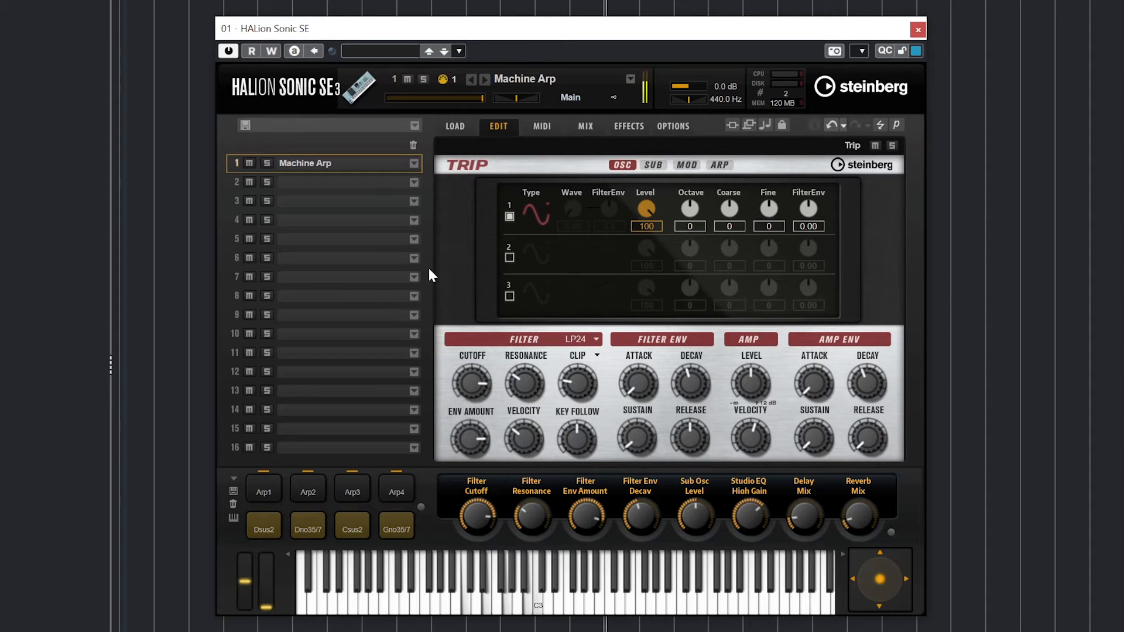
{"action": "left_click", "coordinate": [539, 208]}
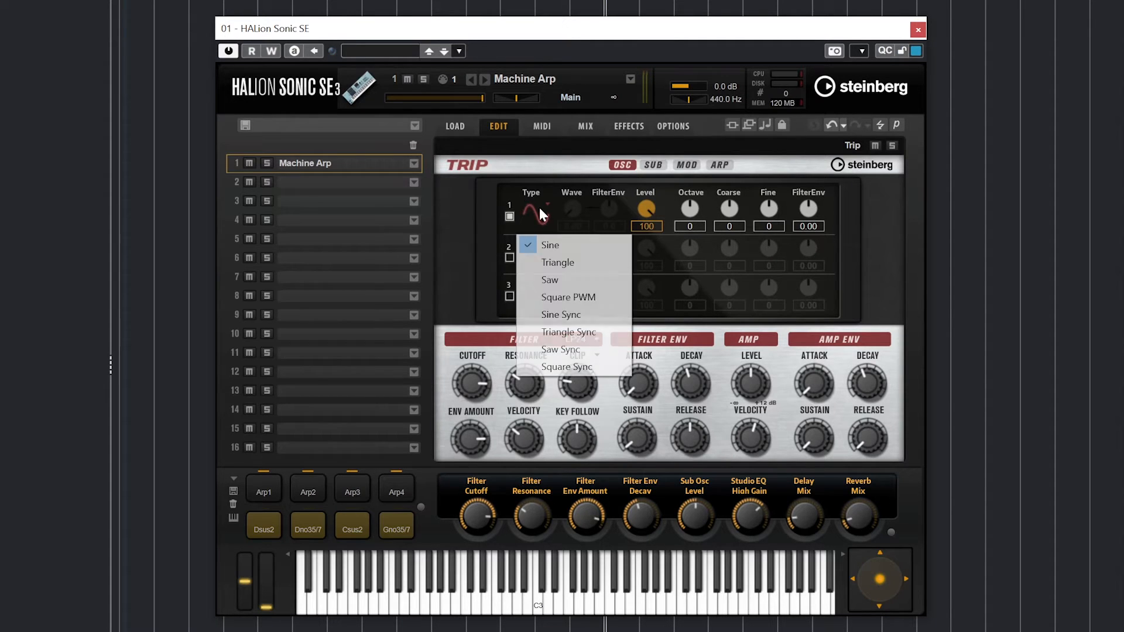
{"action": "left_click", "coordinate": [547, 258]}
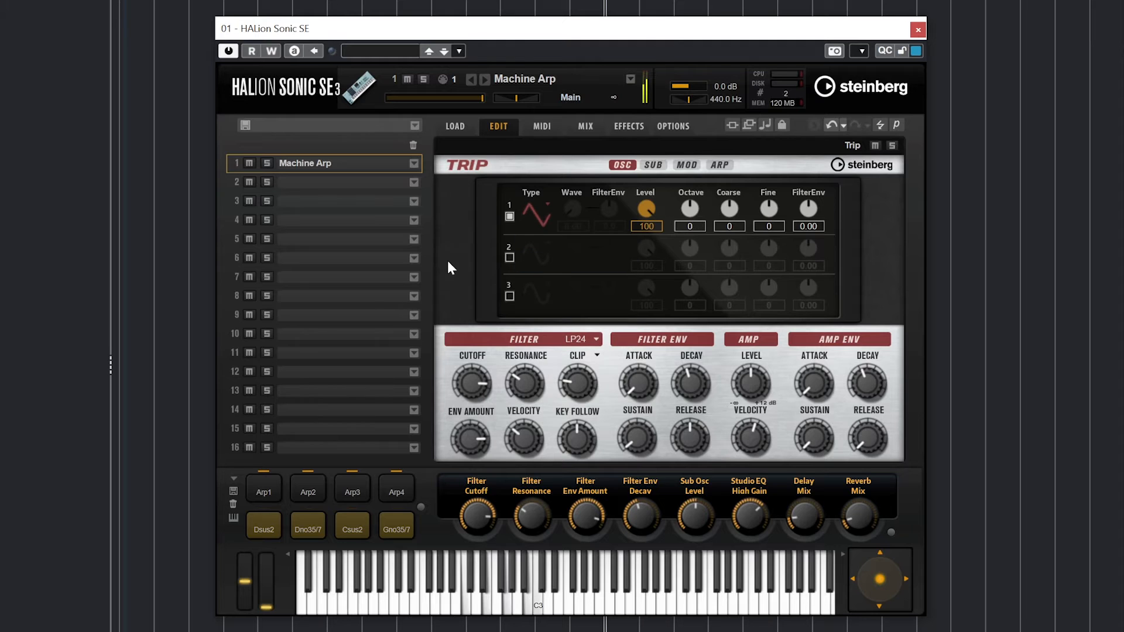
{"action": "left_click", "coordinate": [545, 208]}
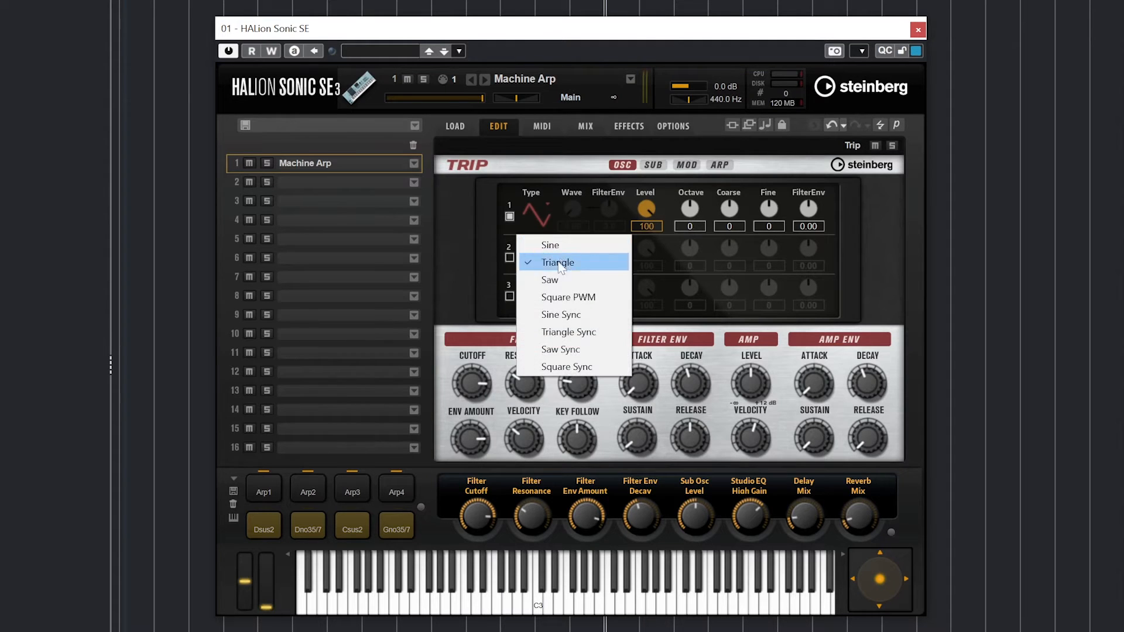
{"action": "left_click", "coordinate": [550, 280]}
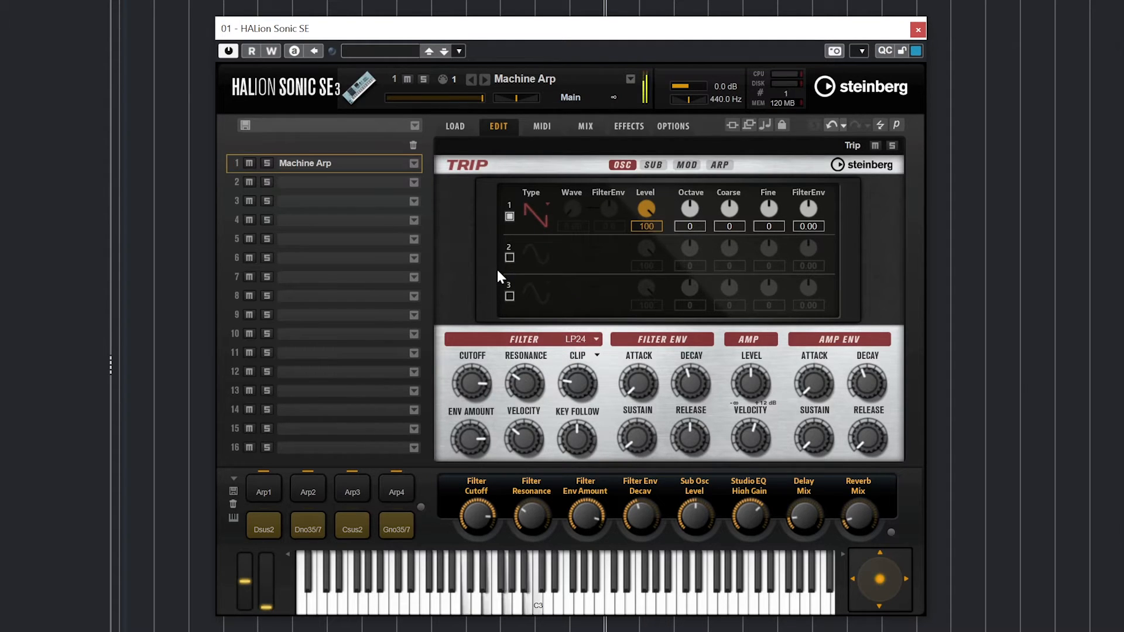
- Set oscillator 1 to Square PWM and enable oscillator 2 with a Triangle wave
{"action": "left_click", "coordinate": [539, 222]}
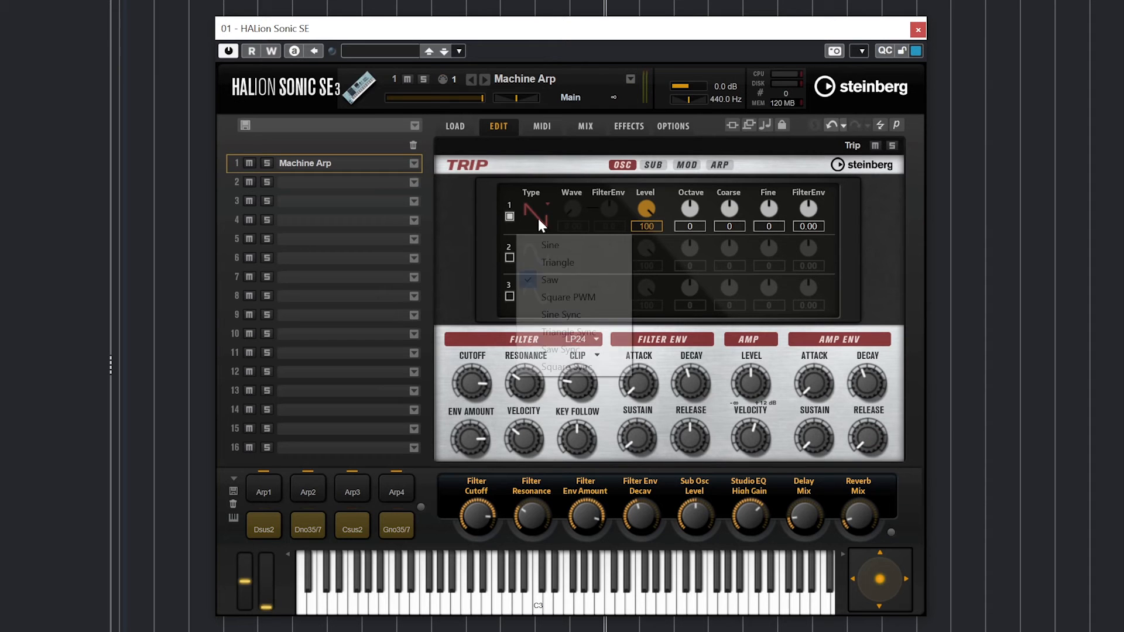
{"action": "left_click", "coordinate": [578, 298]}
{"action": "left_click", "coordinate": [510, 258]}
{"action": "left_click", "coordinate": [535, 249]}
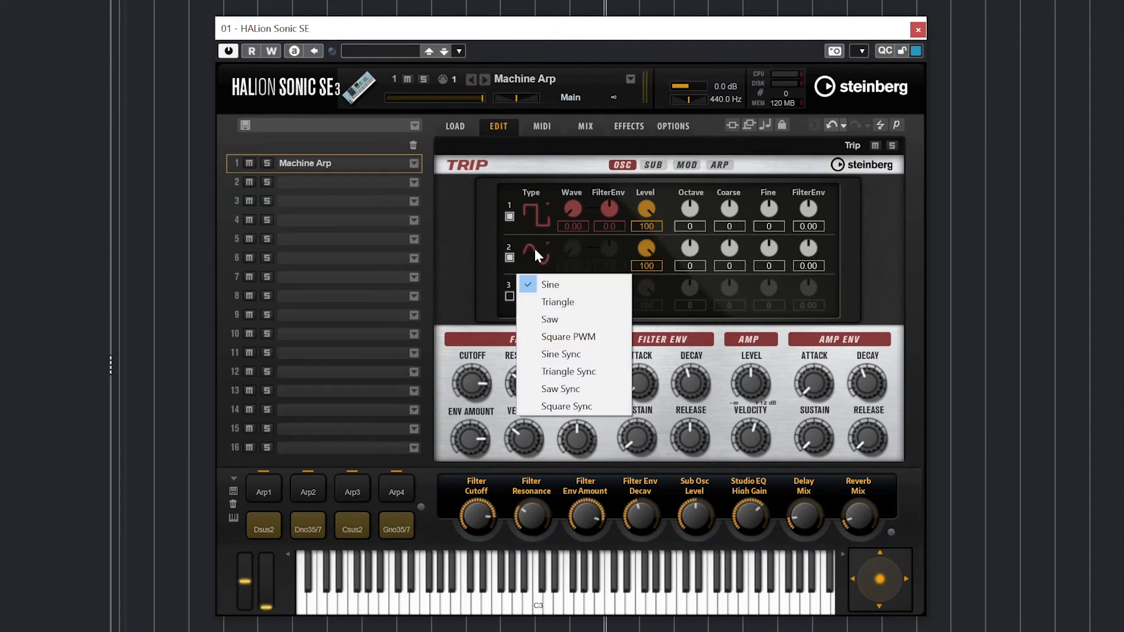
{"action": "left_click", "coordinate": [556, 302]}
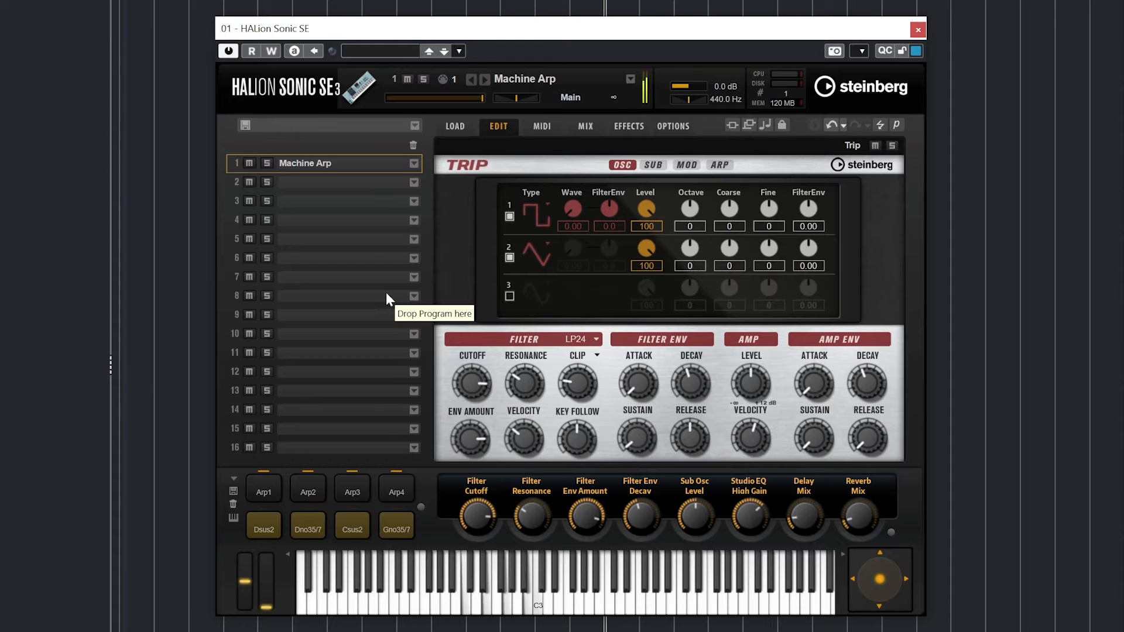
- Enable oscillator 3, reset Osc 1 FilterEnv to 0.00, and try Osc 2 Coarse
{"action": "left_click", "coordinate": [509, 296]}
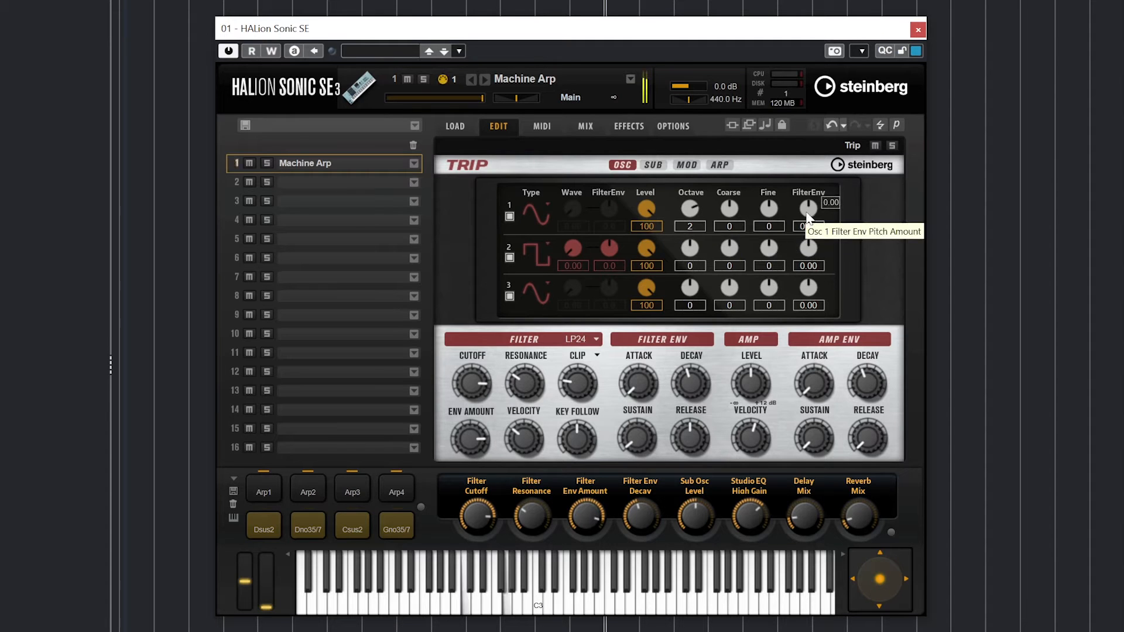
{"action": "left_click_drag", "start_coordinate": [808, 209], "coordinate": [804, 240]}
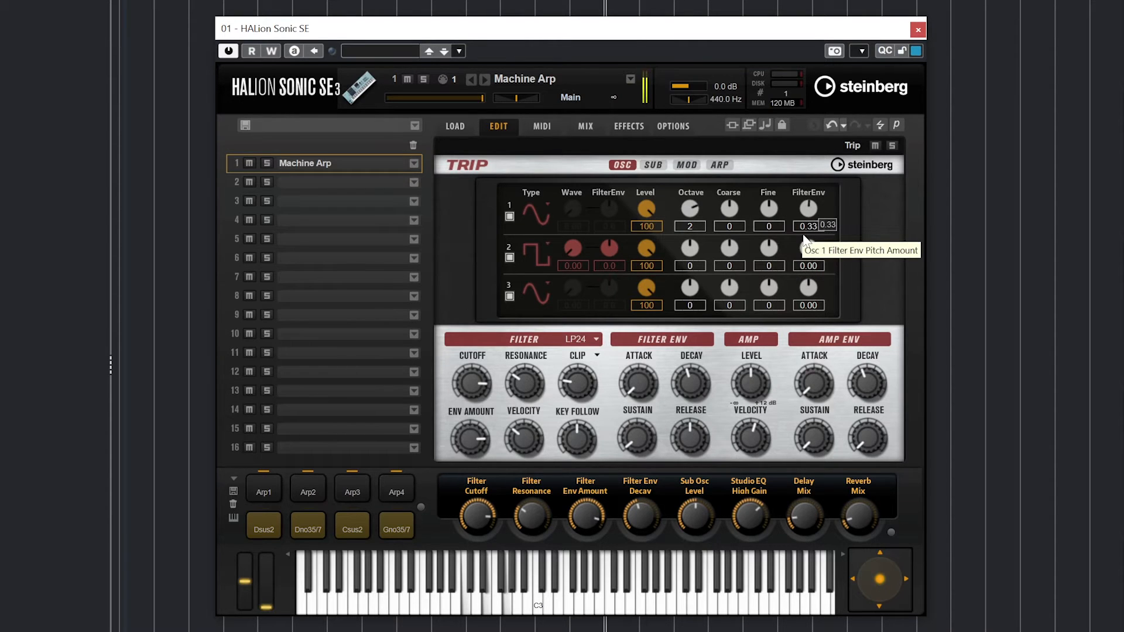
{"action": "double_click", "coordinate": [808, 226]}
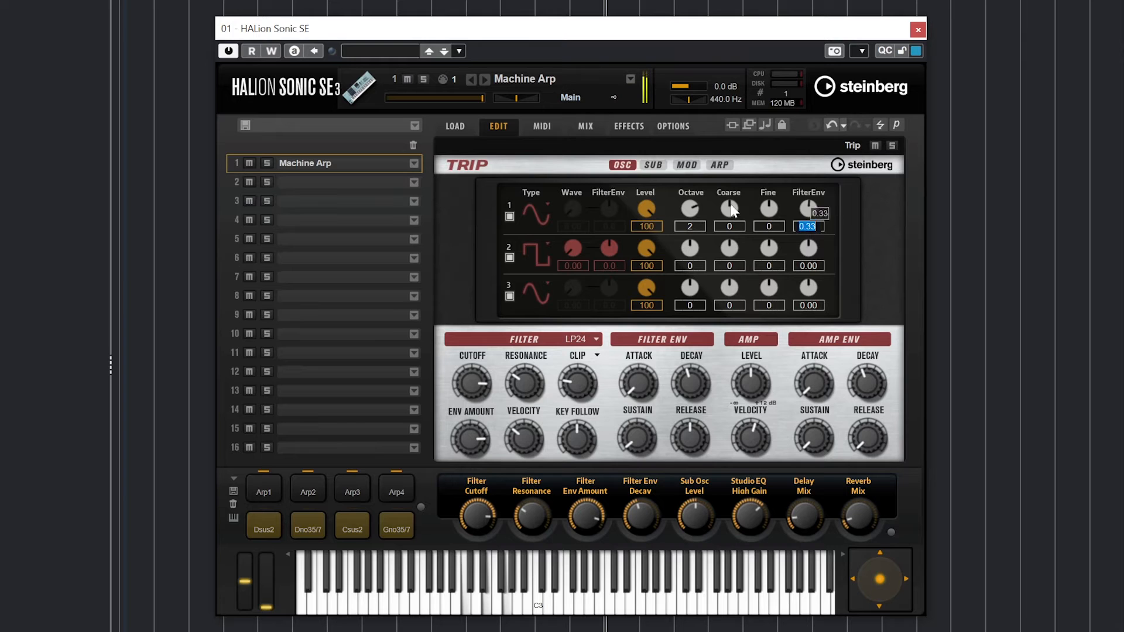
{"action": "type", "text": "0"}
{"action": "key", "text": "Return"}
{"action": "left_click_drag", "start_coordinate": [718, 254], "coordinate": [734, 230]}
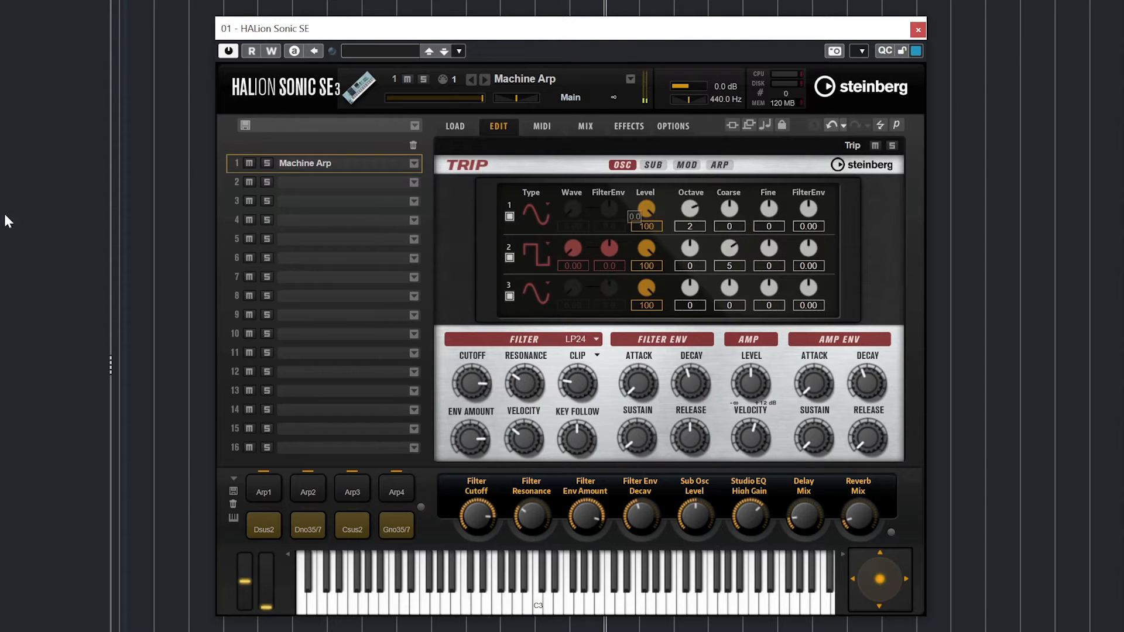
- Turn on the sub-oscillator with a Sine wave at level 94
{"action": "left_click", "coordinate": [652, 165]}
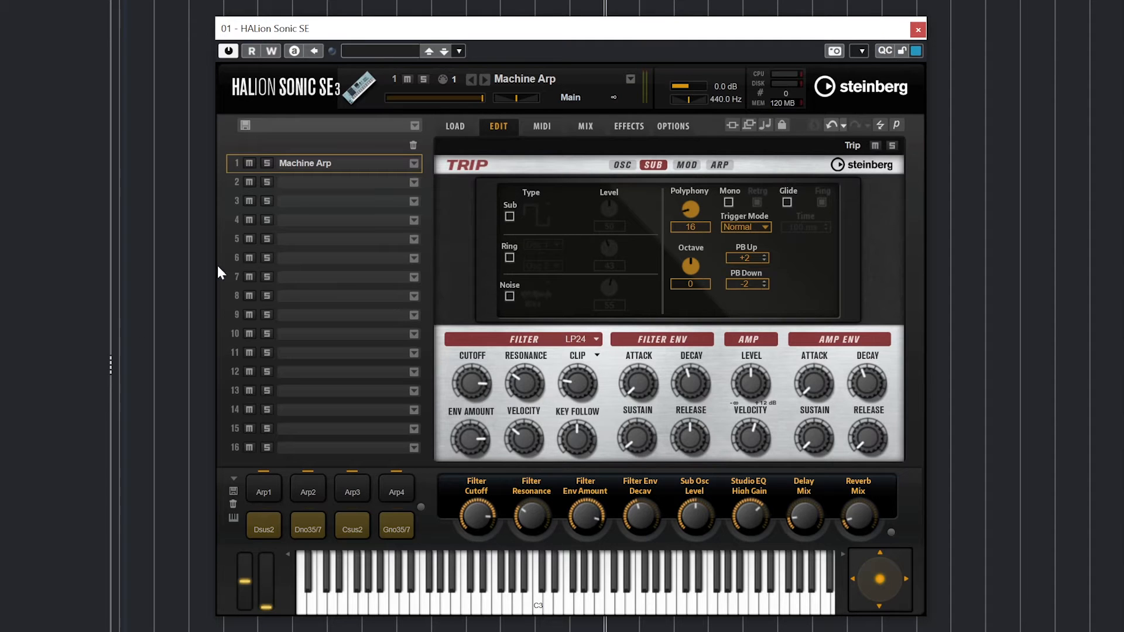
{"action": "left_click", "coordinate": [509, 216]}
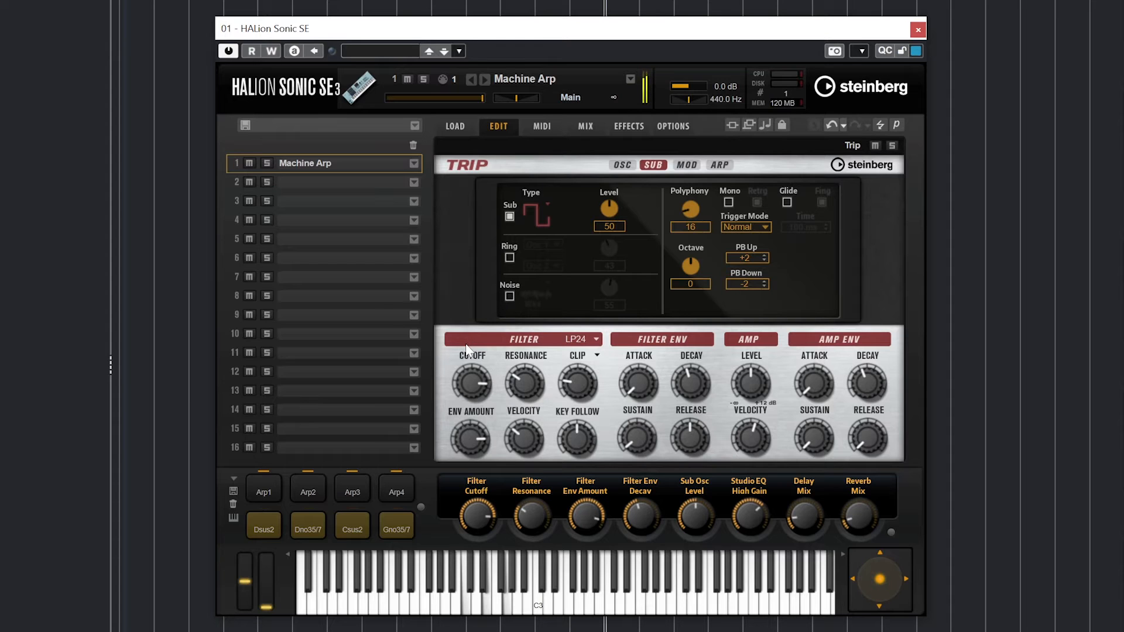
{"action": "left_click", "coordinate": [509, 216]}
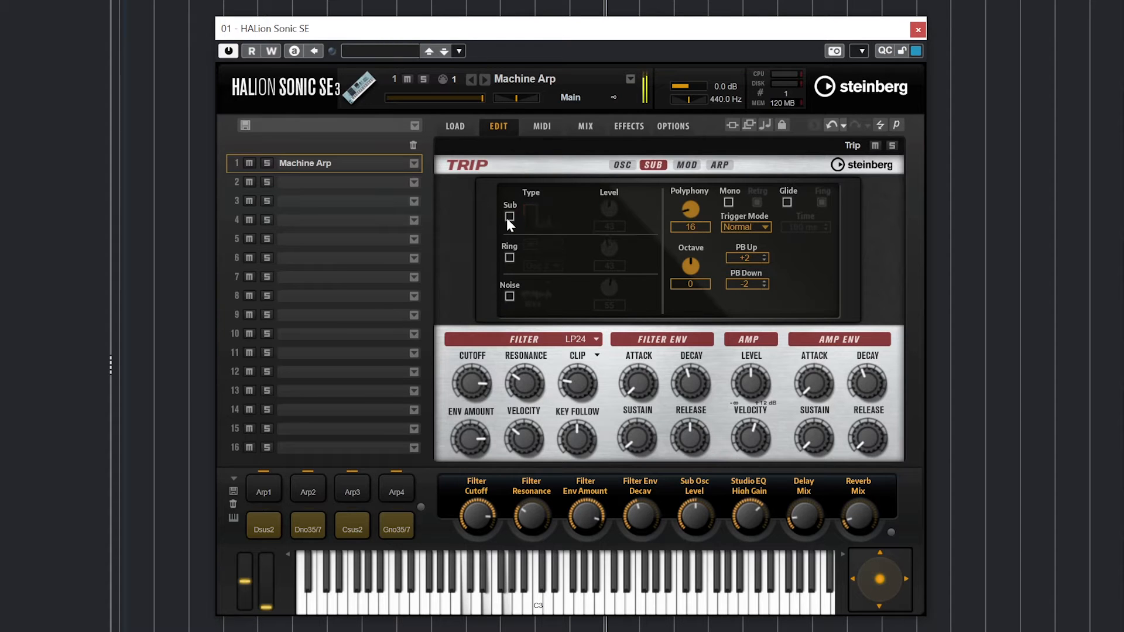
{"action": "left_click", "coordinate": [508, 216]}
{"action": "left_click", "coordinate": [535, 215]}
{"action": "left_click", "coordinate": [547, 239]}
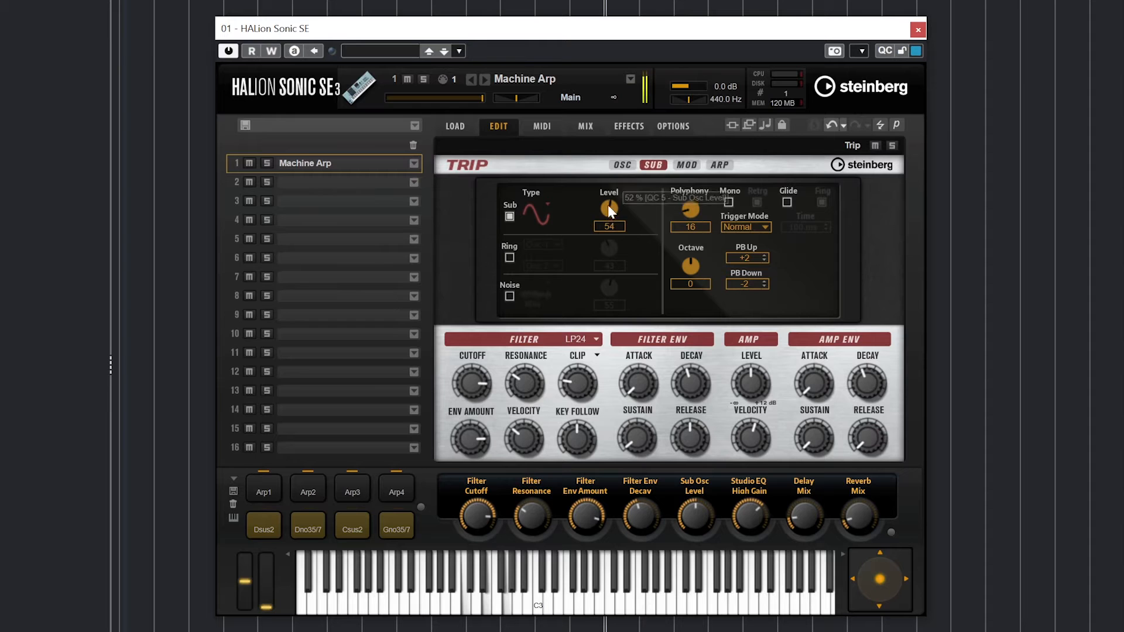
{"action": "left_click_drag", "start_coordinate": [608, 204], "coordinate": [617, 151]}
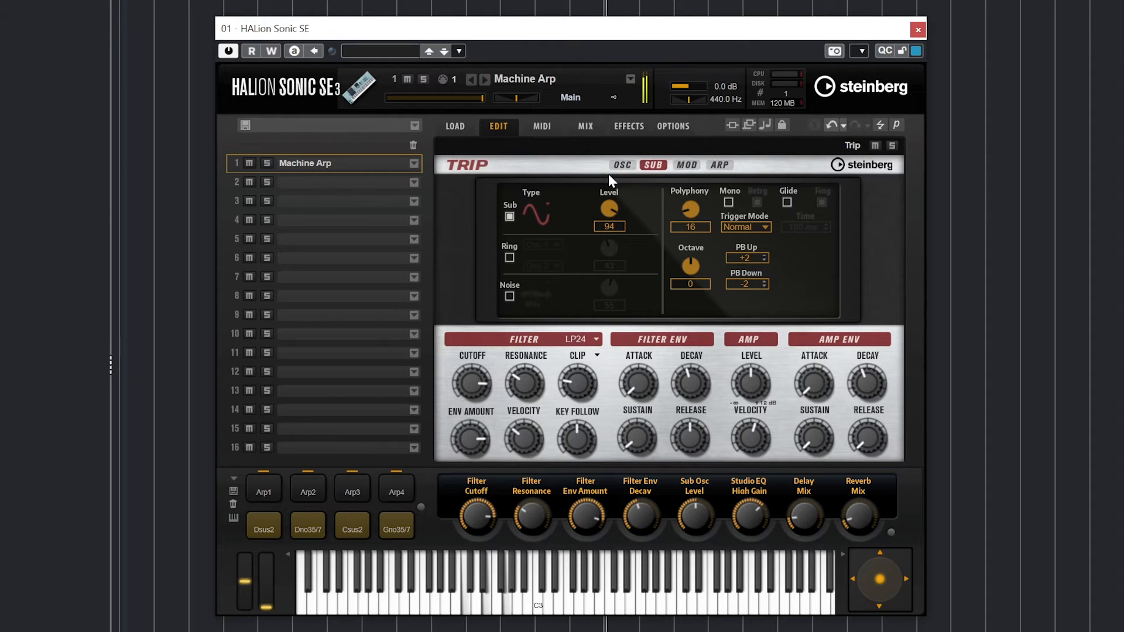
- Switch off oscillators 2 and 3, then compare the sub-oscillator off and on
{"action": "left_click", "coordinate": [622, 165]}
{"action": "left_click", "coordinate": [509, 257]}
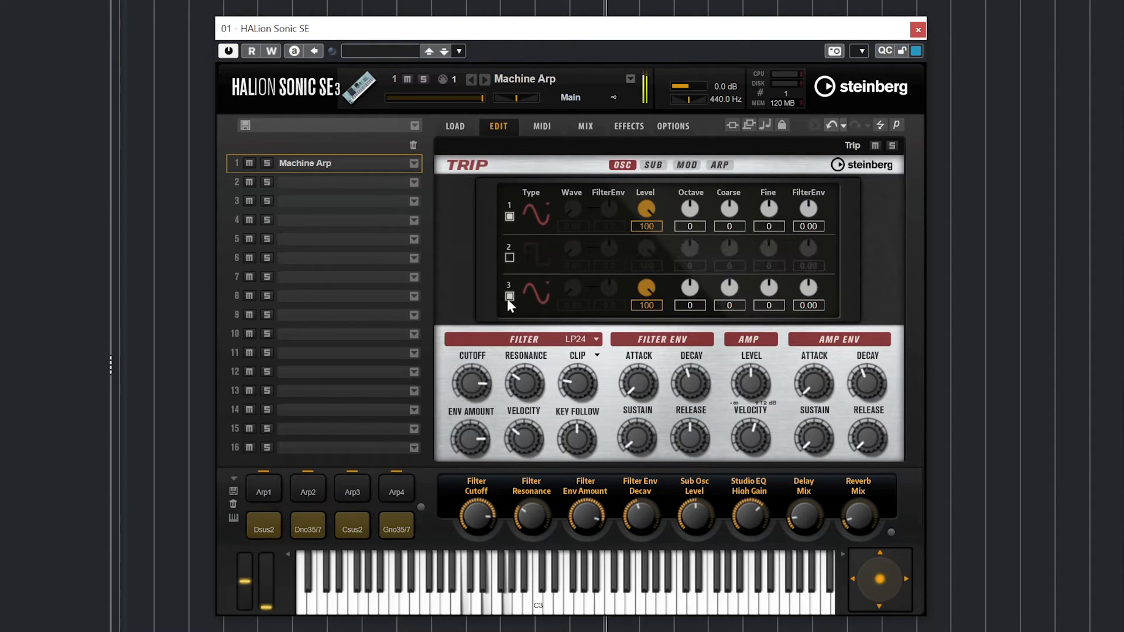
{"action": "left_click", "coordinate": [509, 296]}
{"action": "left_click", "coordinate": [652, 165]}
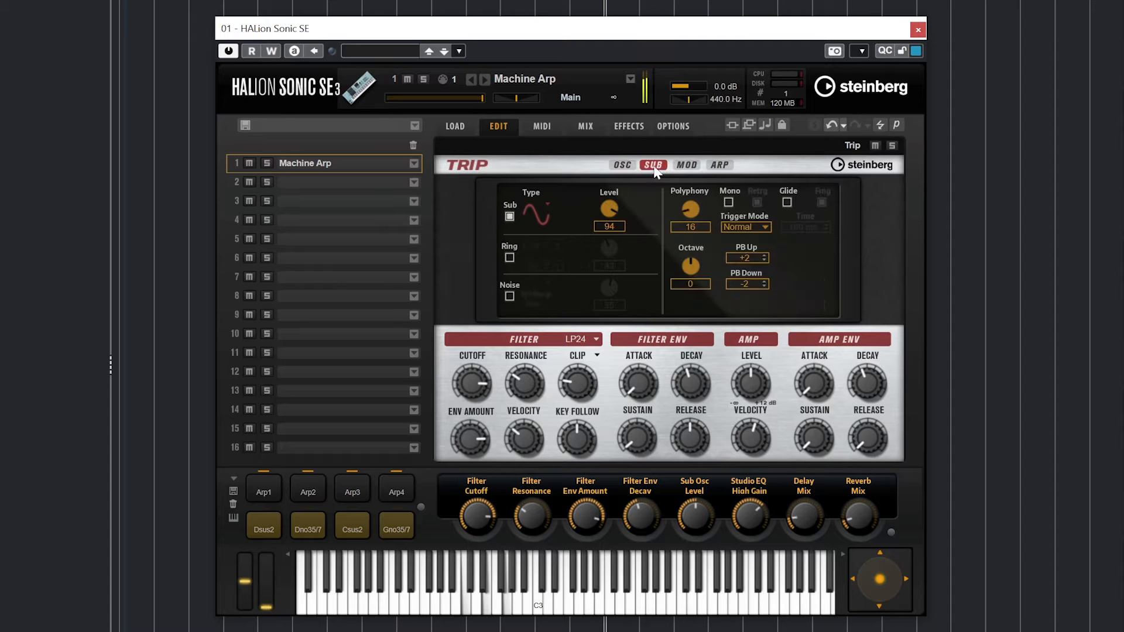
{"action": "left_click", "coordinate": [509, 218]}
{"action": "left_click", "coordinate": [508, 217]}
- Replace the sub-oscillator with Osc 1/Osc 2 ring modulation, set Osc 2 to Triangle, and compare
{"action": "left_click", "coordinate": [509, 217]}
{"action": "left_click", "coordinate": [509, 258]}
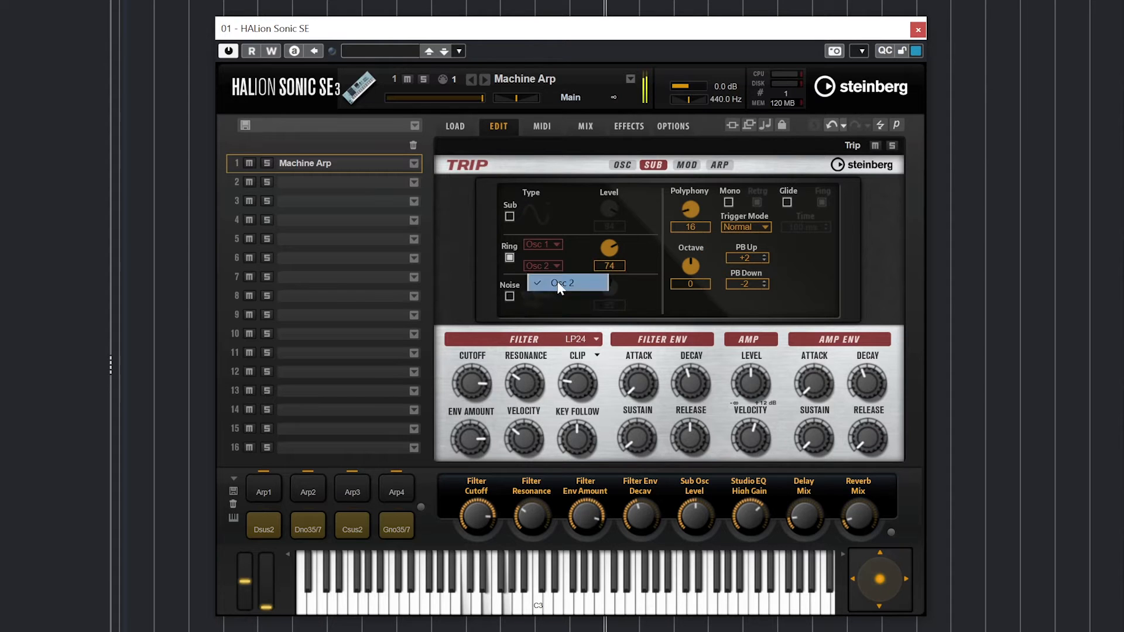
{"action": "left_click_drag", "start_coordinate": [608, 263], "coordinate": [611, 250]}
{"action": "left_click", "coordinate": [620, 165]}
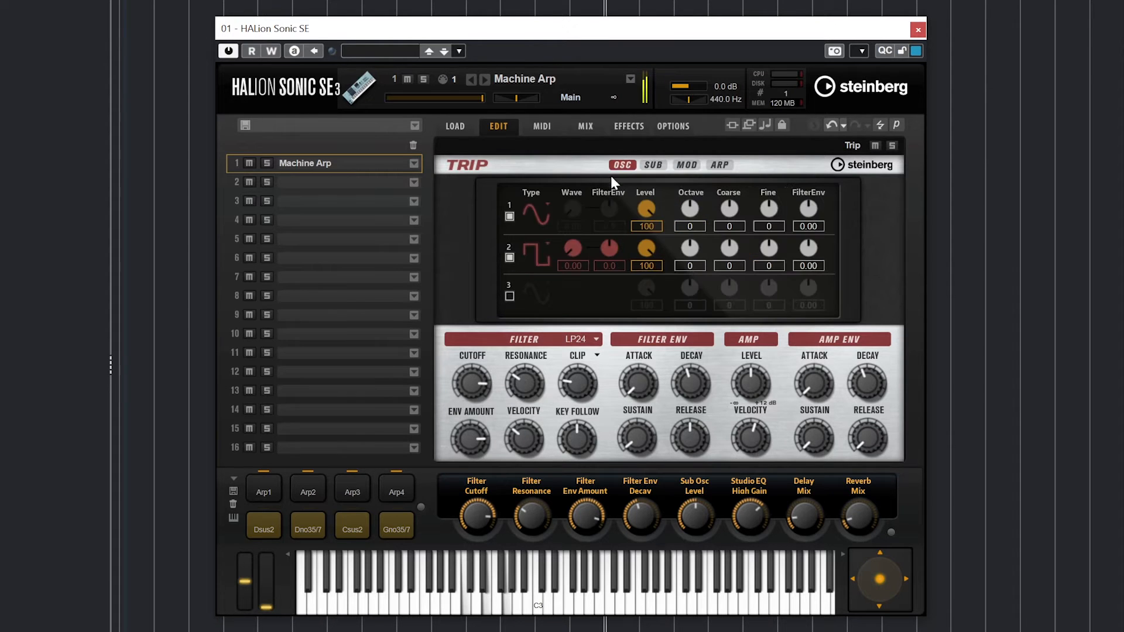
{"action": "left_click", "coordinate": [548, 262]}
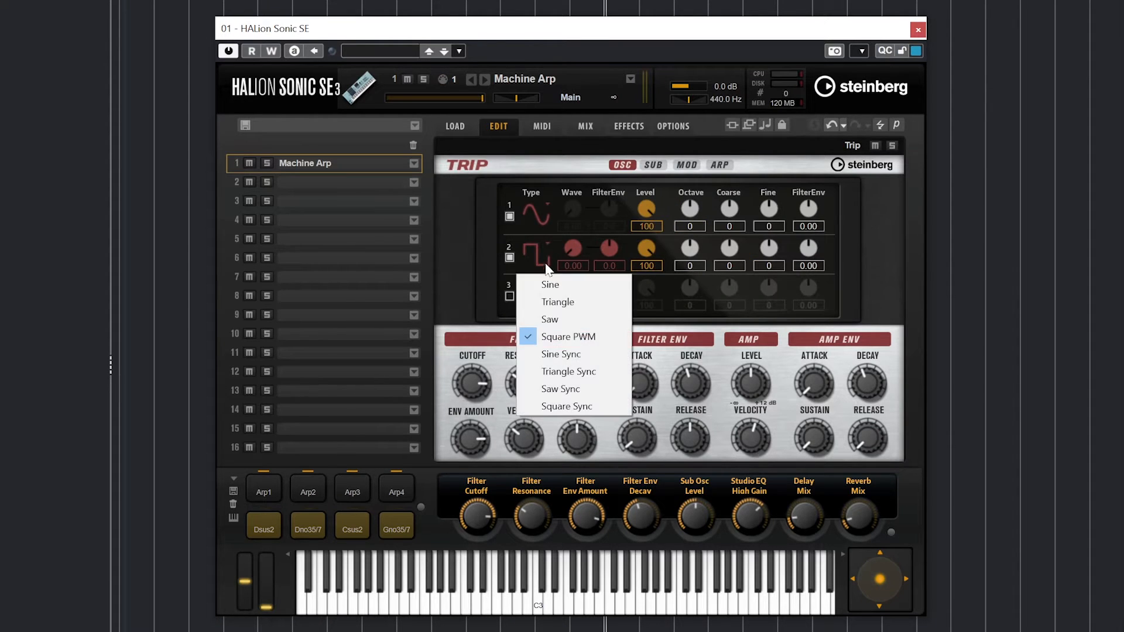
{"action": "left_click", "coordinate": [562, 302]}
{"action": "left_click", "coordinate": [649, 166]}
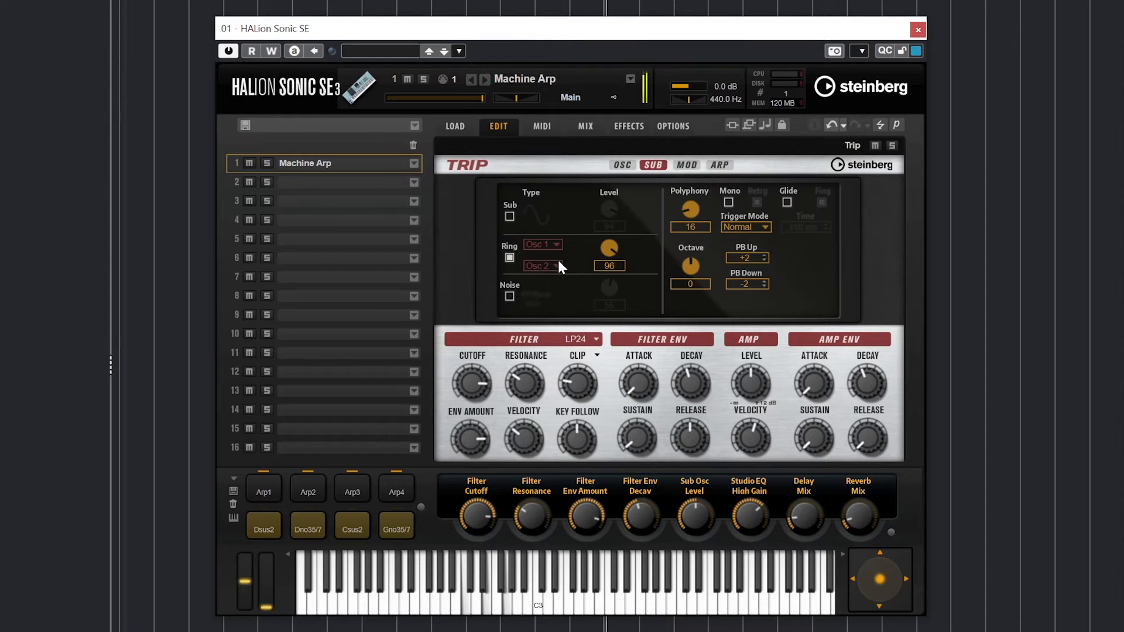
{"action": "left_click", "coordinate": [510, 259]}
{"action": "left_click", "coordinate": [509, 258]}
{"action": "left_click", "coordinate": [510, 258]}
{"action": "left_click", "coordinate": [510, 258]}
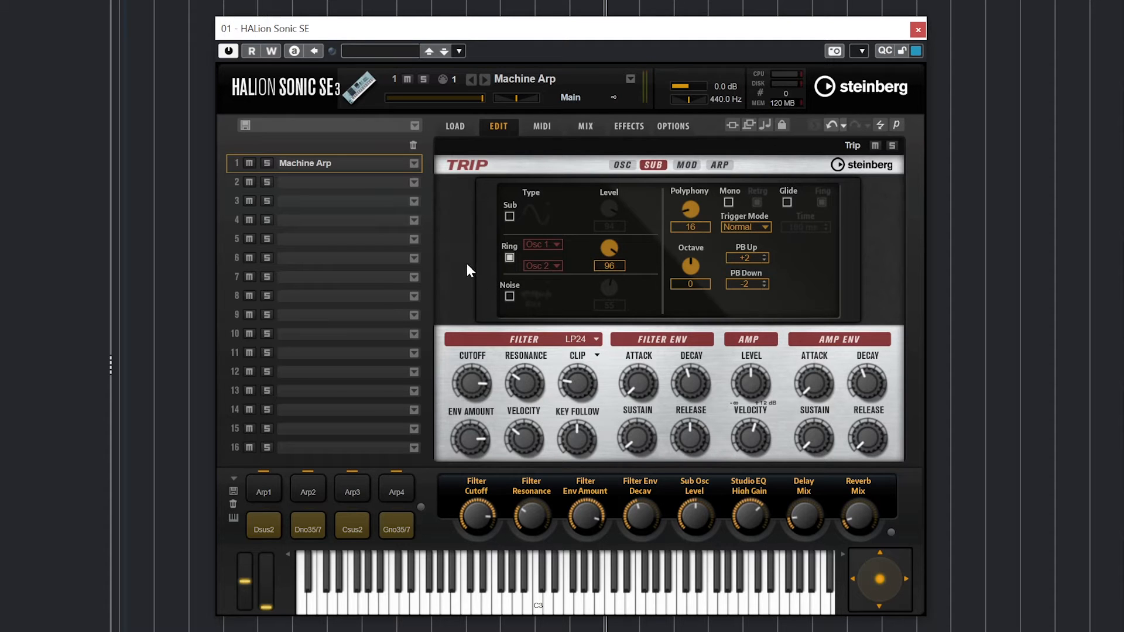
- Audition Pink, White BPF and Pink BPF noise at level 9, then turn noise off
{"action": "left_click", "coordinate": [510, 296]}
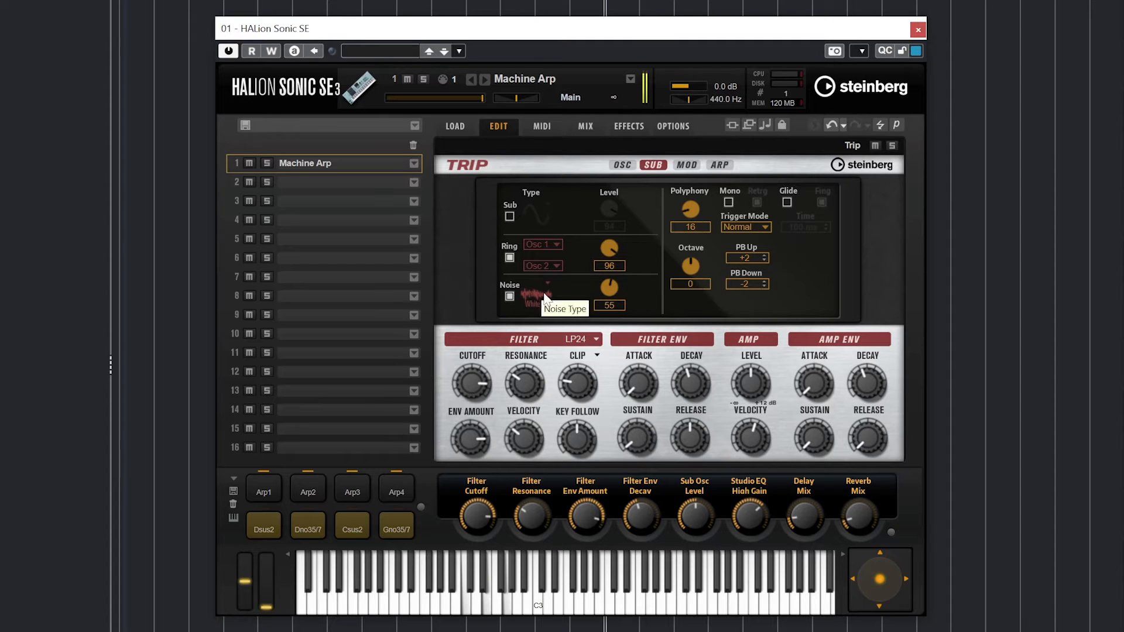
{"action": "left_click", "coordinate": [545, 298]}
{"action": "left_click", "coordinate": [549, 341]}
{"action": "left_click", "coordinate": [538, 298]}
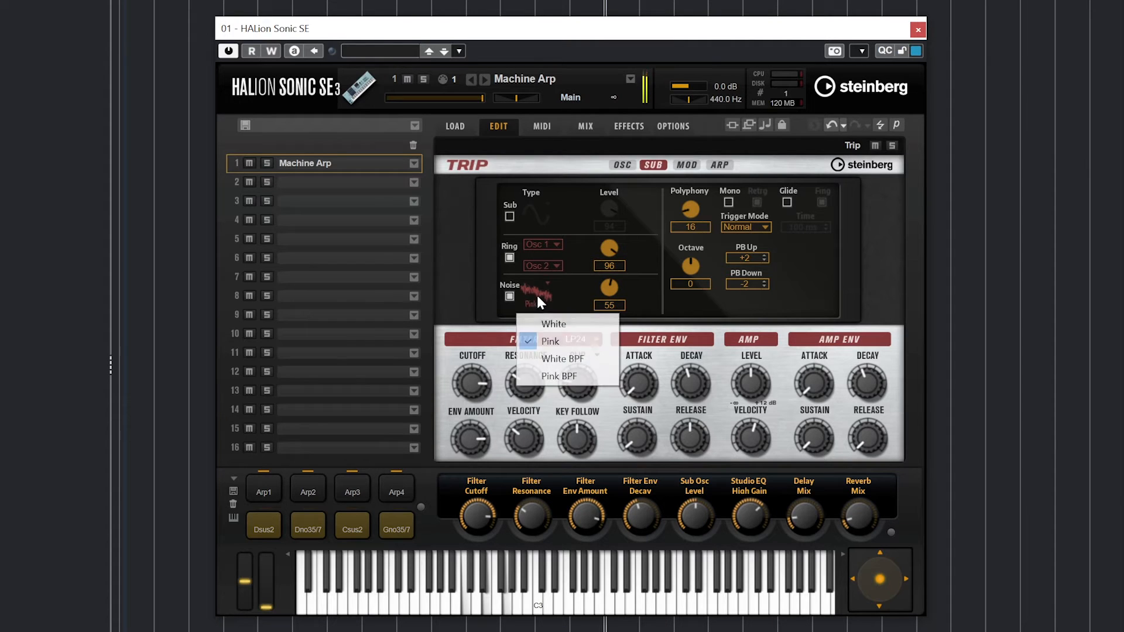
{"action": "left_click", "coordinate": [560, 358]}
{"action": "left_click", "coordinate": [536, 296]}
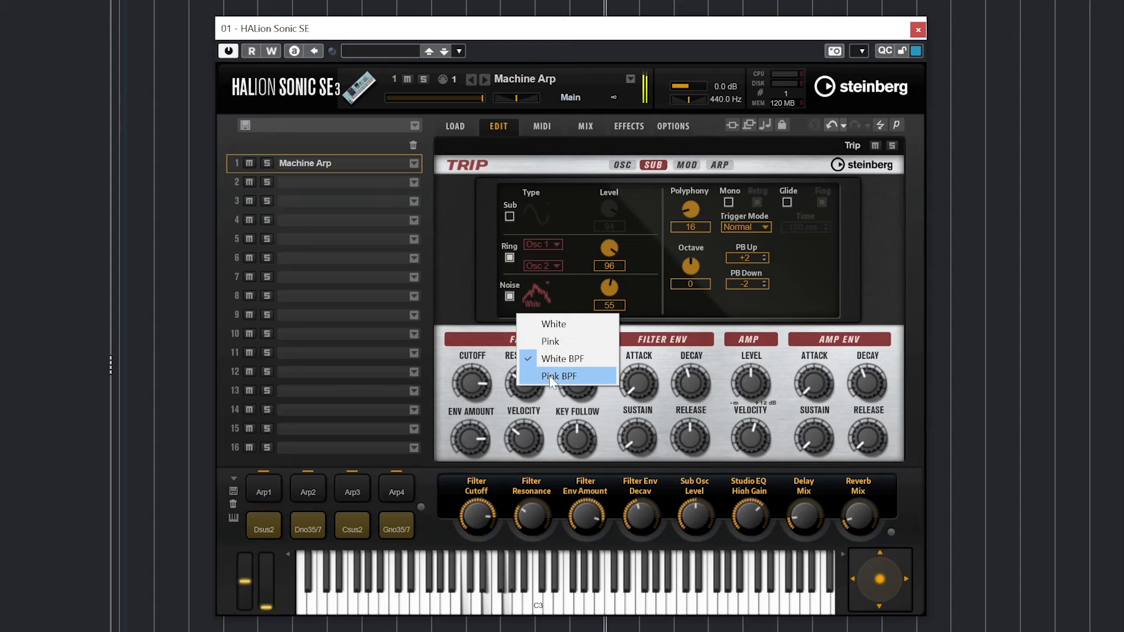
{"action": "left_click", "coordinate": [550, 377]}
{"action": "left_click", "coordinate": [538, 295]}
{"action": "left_click", "coordinate": [547, 341]}
{"action": "scroll", "coordinate": [600, 306], "scroll_direction": "down", "scroll_amount": 13}
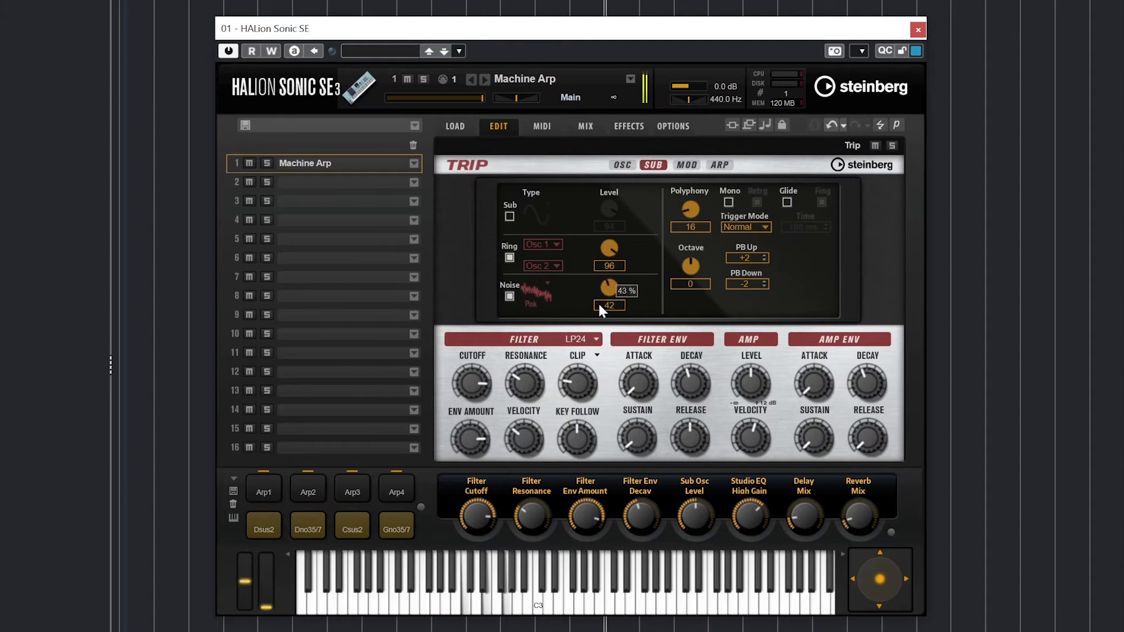
{"action": "left_click_drag", "start_coordinate": [599, 304], "coordinate": [596, 354]}
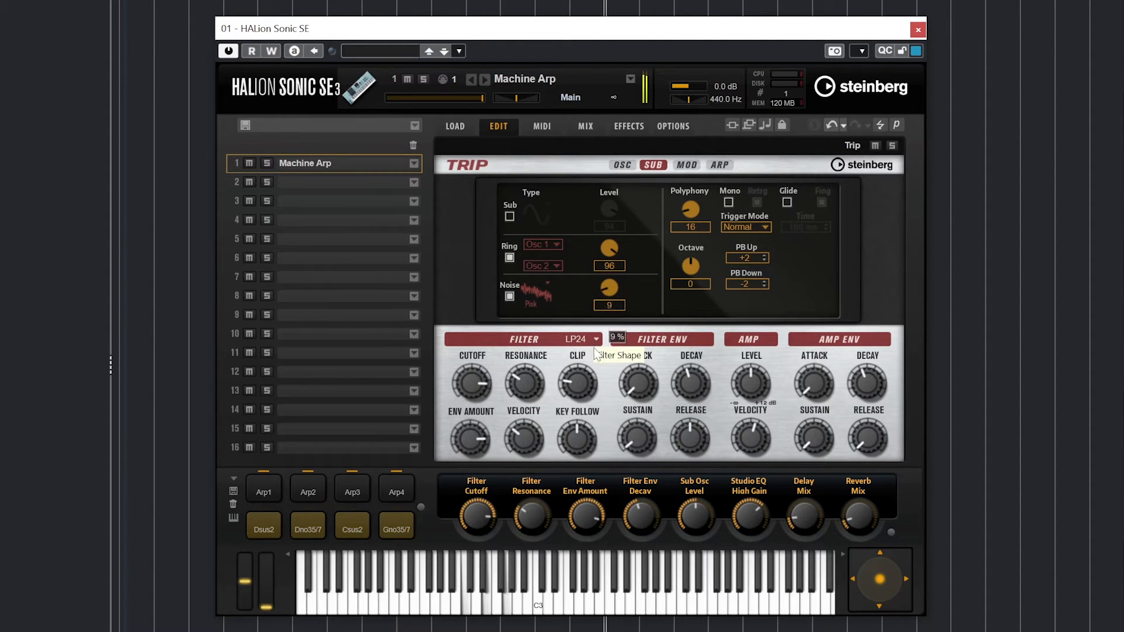
{"action": "left_click", "coordinate": [510, 297]}
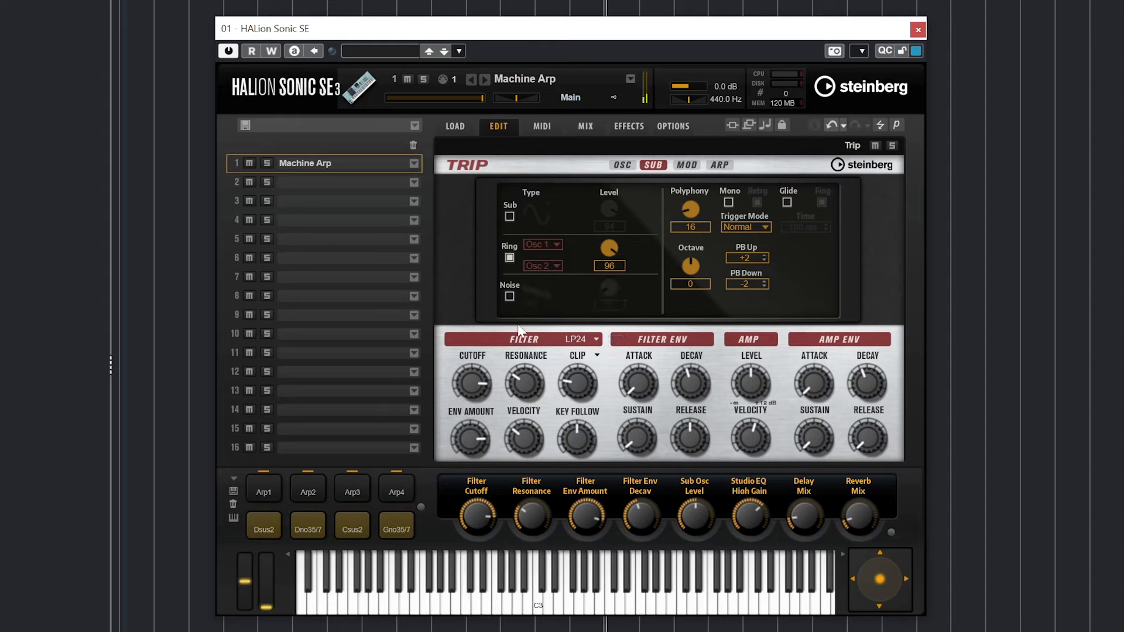
{"action": "left_click", "coordinate": [687, 165]}
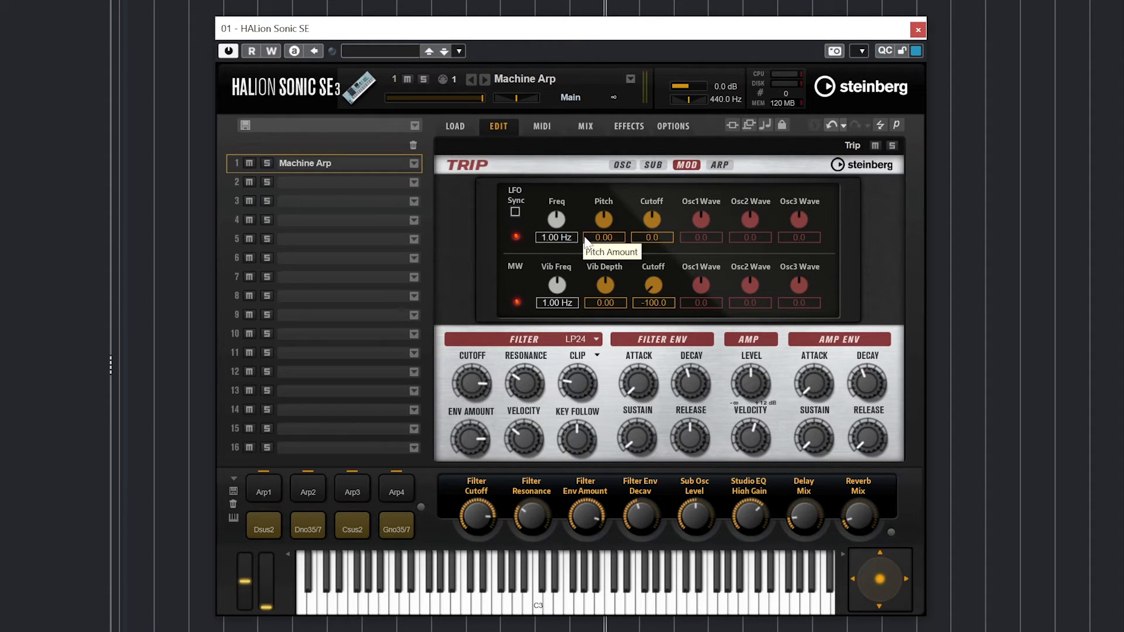
- Try the LFO pitch amount and frequency, then give mod wheel vibrato depth 60 and 8.04 Hz speed
{"action": "mouse_move", "coordinate": [606, 227]}
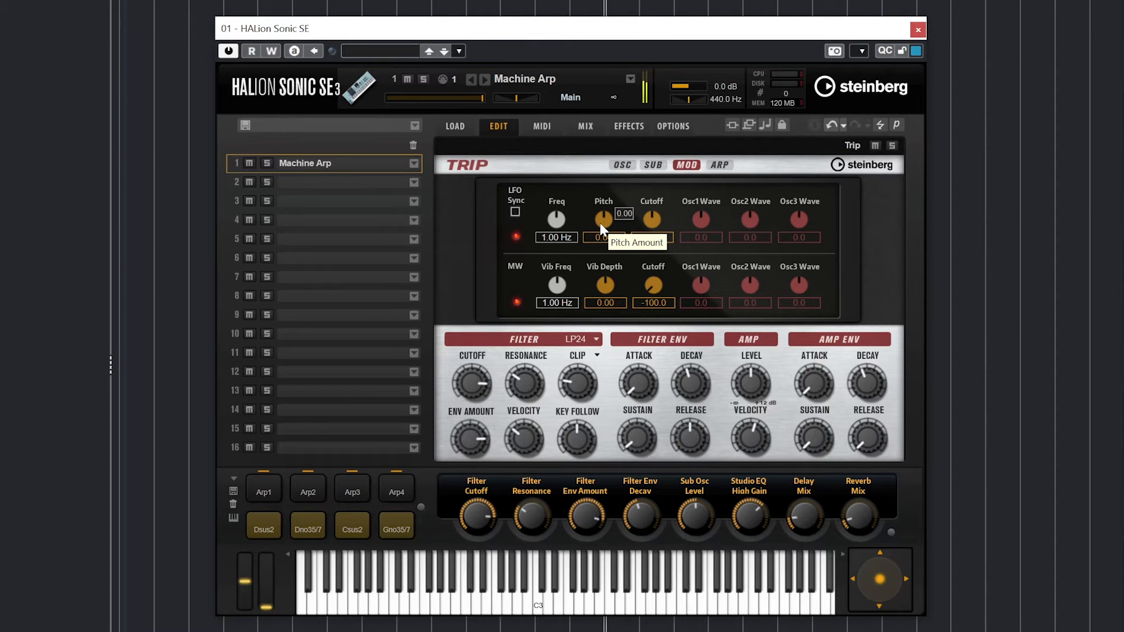
{"action": "left_click_drag", "start_coordinate": [600, 223], "coordinate": [603, 219]}
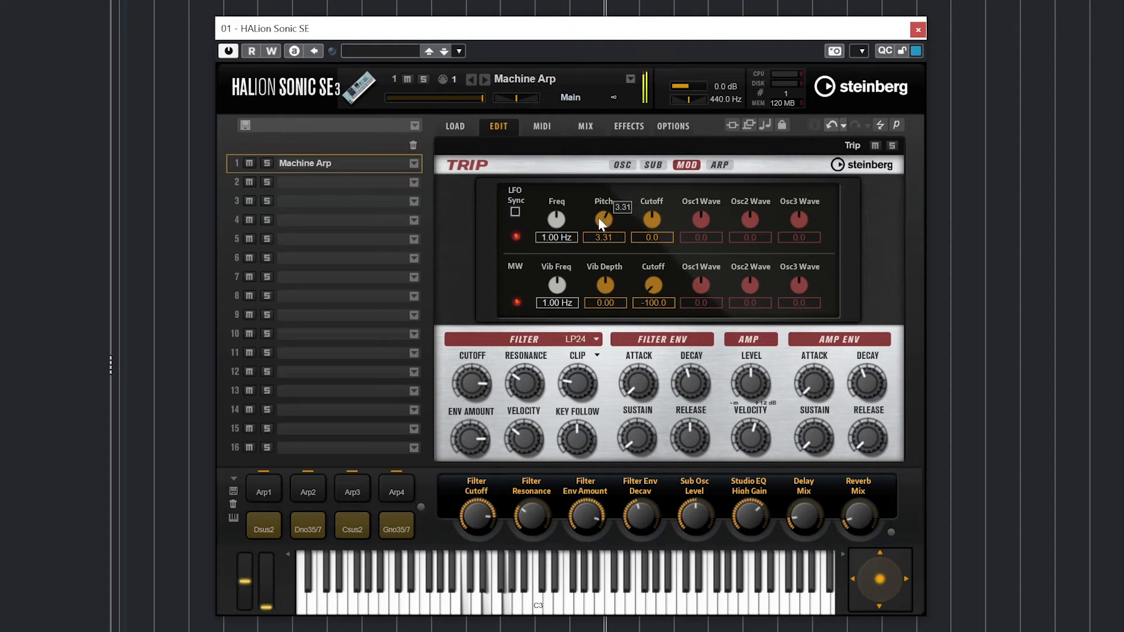
{"action": "left_click_drag", "start_coordinate": [602, 219], "coordinate": [552, 252]}
{"action": "left_click_drag", "start_coordinate": [551, 258], "coordinate": [550, 229]}
{"action": "left_click_drag", "start_coordinate": [607, 286], "coordinate": [621, 245]}
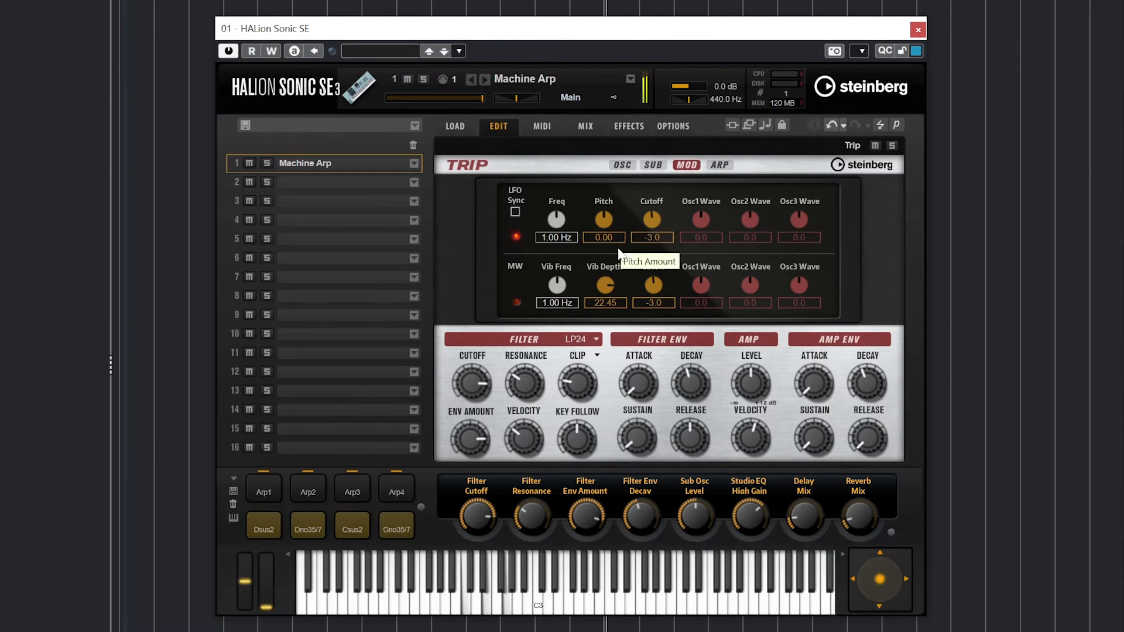
{"action": "left_click_drag", "start_coordinate": [610, 286], "coordinate": [619, 261]}
{"action": "left_click_drag", "start_coordinate": [556, 287], "coordinate": [571, 245]}
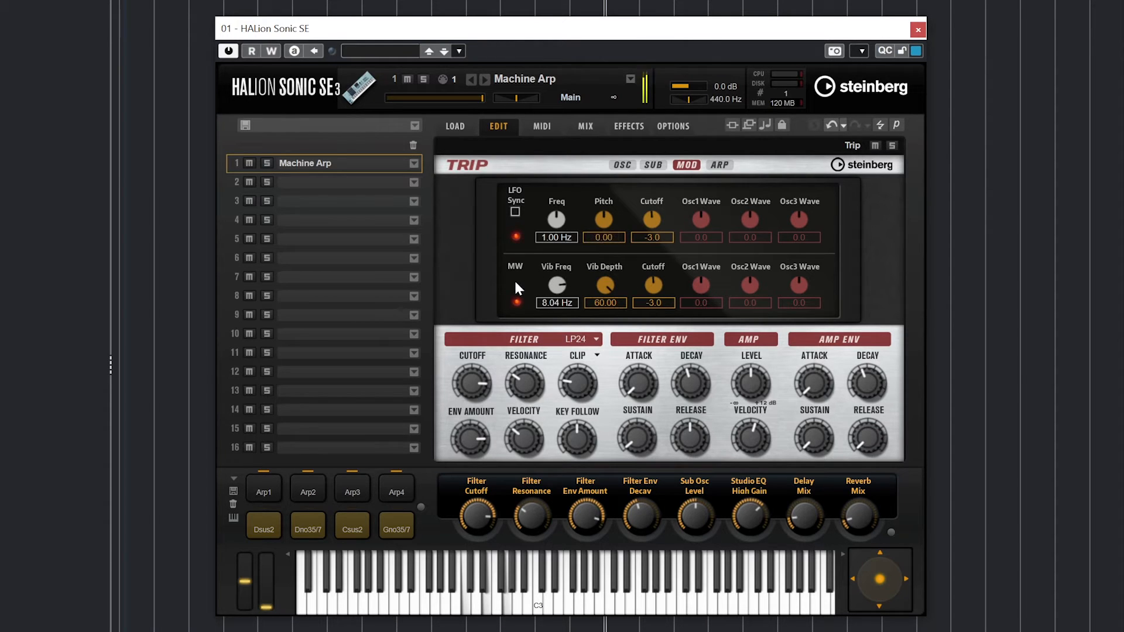
{"action": "left_click", "coordinate": [715, 167]}
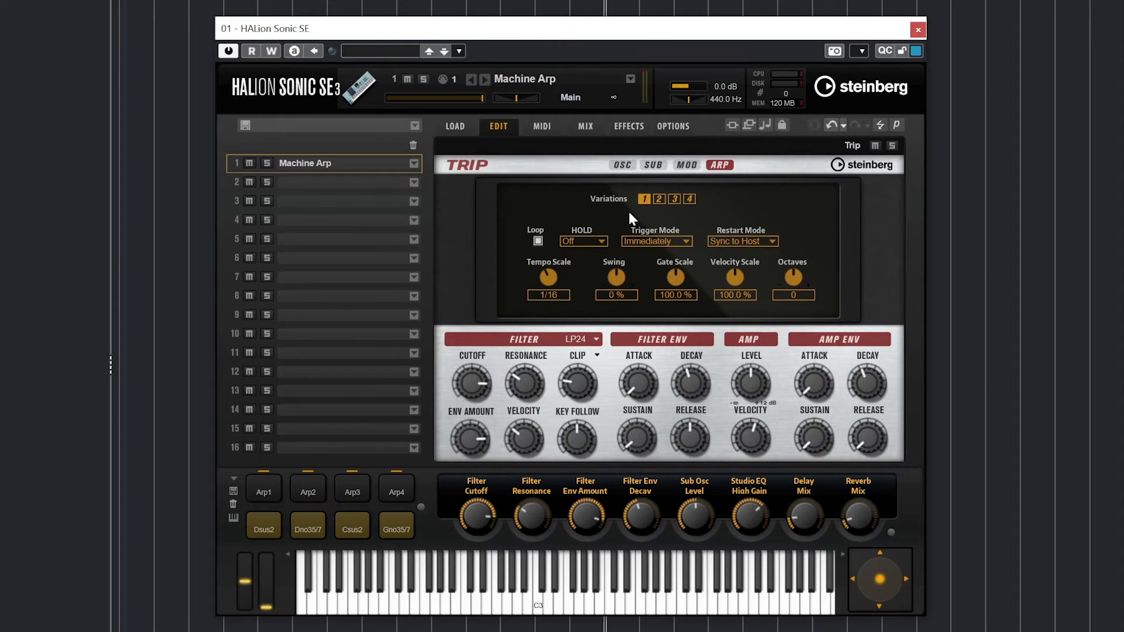
{"action": "left_click", "coordinate": [659, 200]}
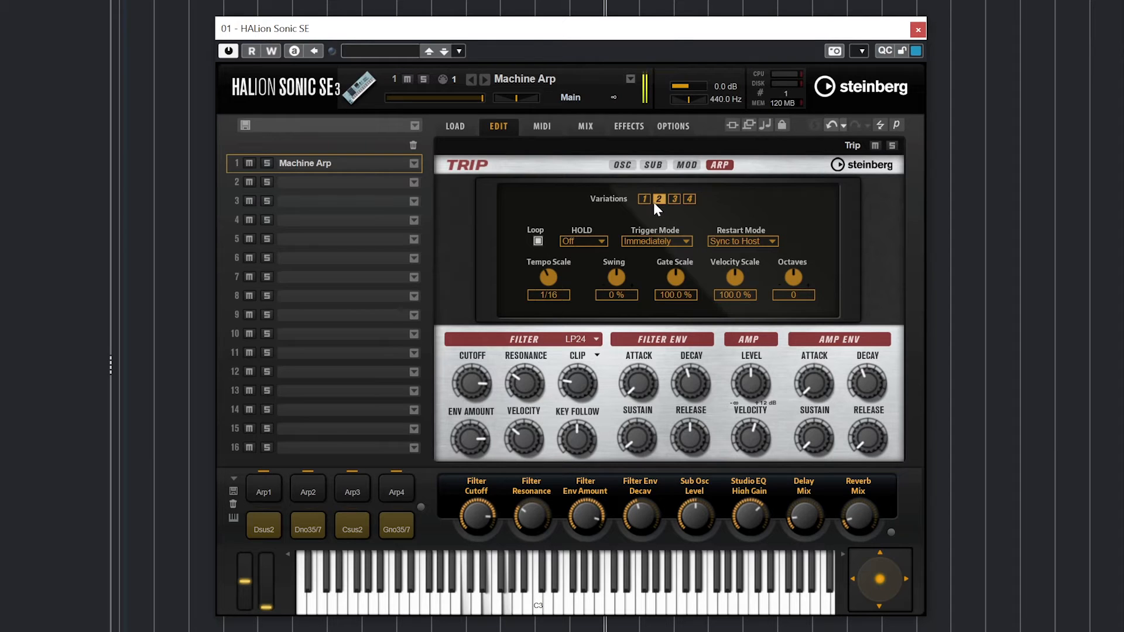
{"action": "left_click", "coordinate": [689, 200]}
{"action": "left_click", "coordinate": [644, 200]}
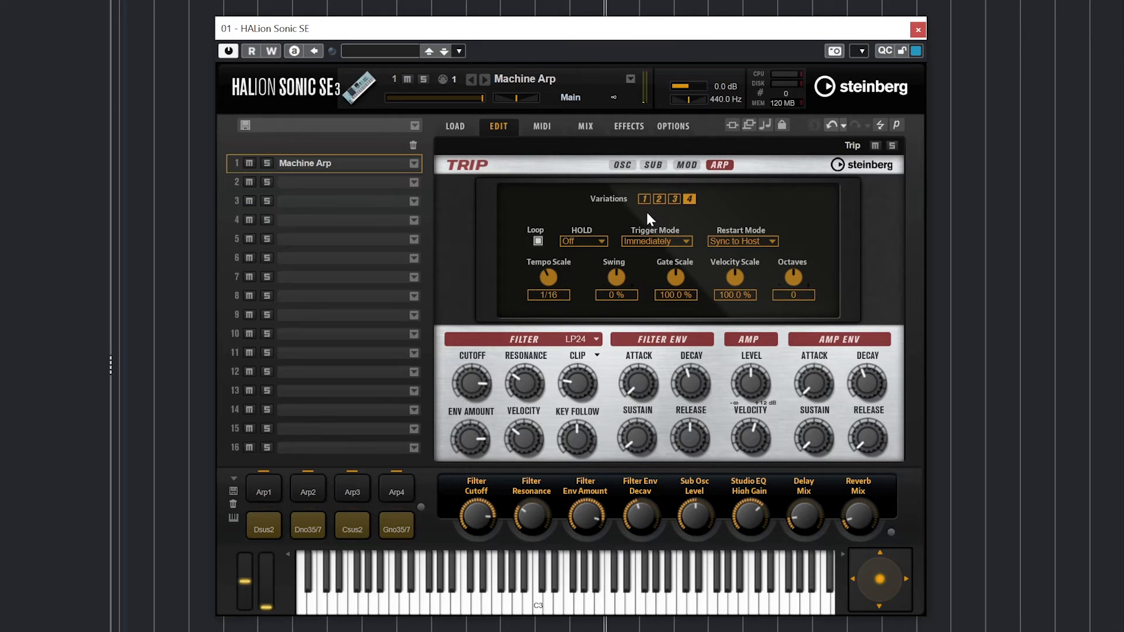
{"action": "left_click", "coordinate": [538, 241]}
- Try arpeggio HOLD on then back off, and step the Tempo Scale down
{"action": "left_click", "coordinate": [595, 240]}
{"action": "left_click", "coordinate": [600, 269]}
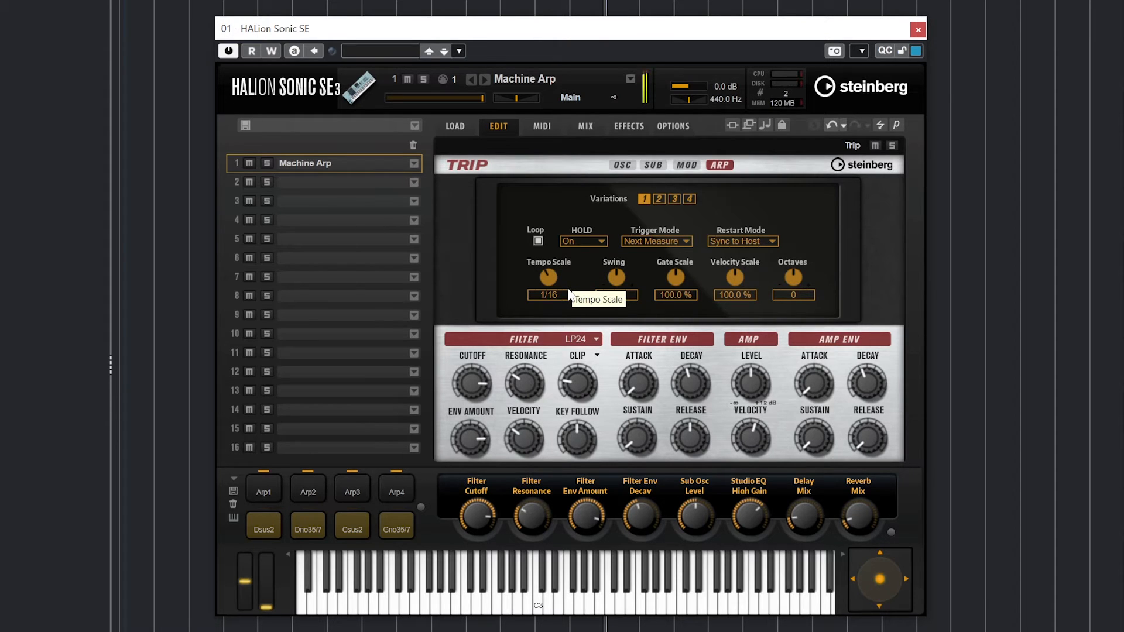
{"action": "mouse_move", "coordinate": [562, 299]}
{"action": "mouse_move", "coordinate": [616, 266]}
{"action": "left_click", "coordinate": [578, 241]}
{"action": "left_click", "coordinate": [581, 260]}
{"action": "scroll", "coordinate": [549, 292], "scroll_direction": "up", "scroll_amount": 1}
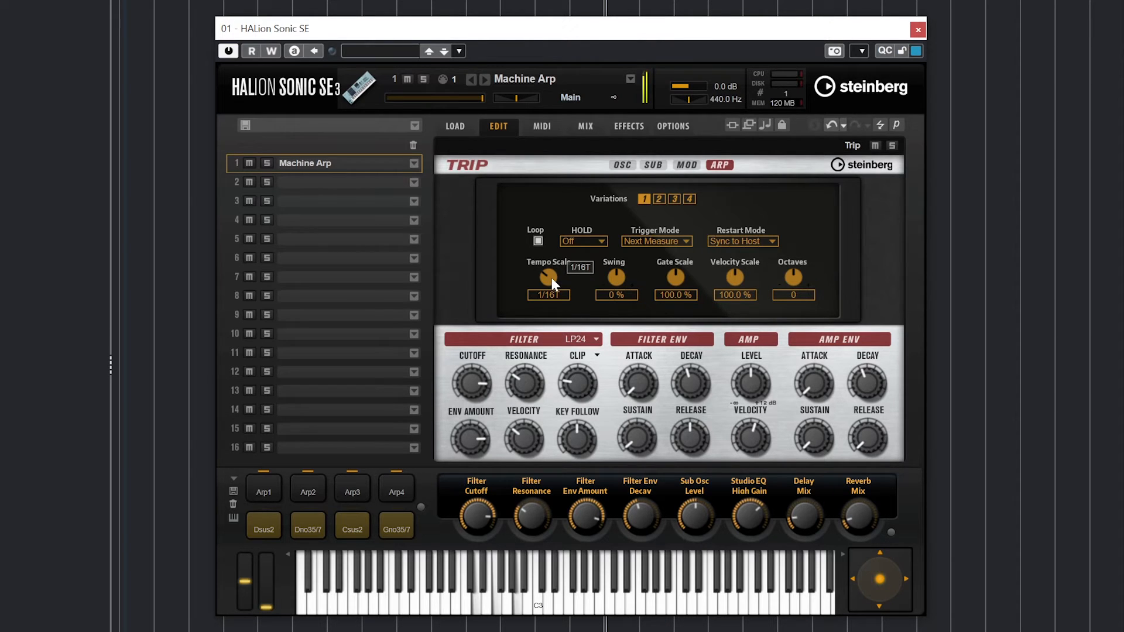
{"action": "left_click_drag", "start_coordinate": [556, 269], "coordinate": [616, 283]}
- Set arpeggio Swing to -2 % and Trigger Mode to Immediately
{"action": "scroll", "coordinate": [616, 284], "scroll_direction": "up", "scroll_amount": 3}
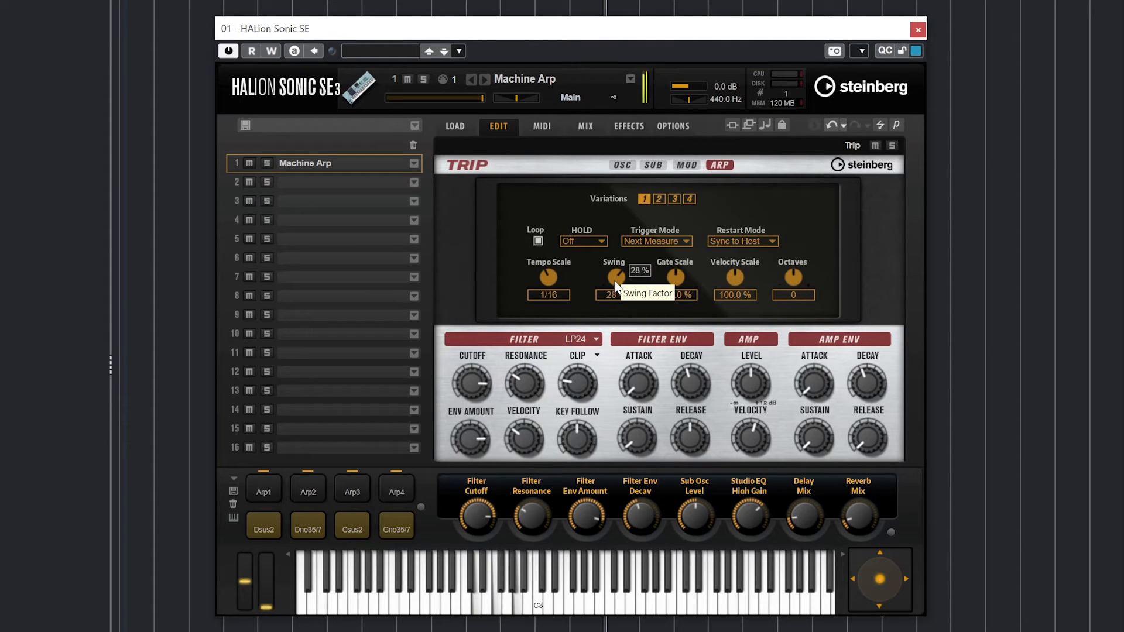
{"action": "scroll", "coordinate": [616, 282], "scroll_direction": "up", "scroll_amount": 2}
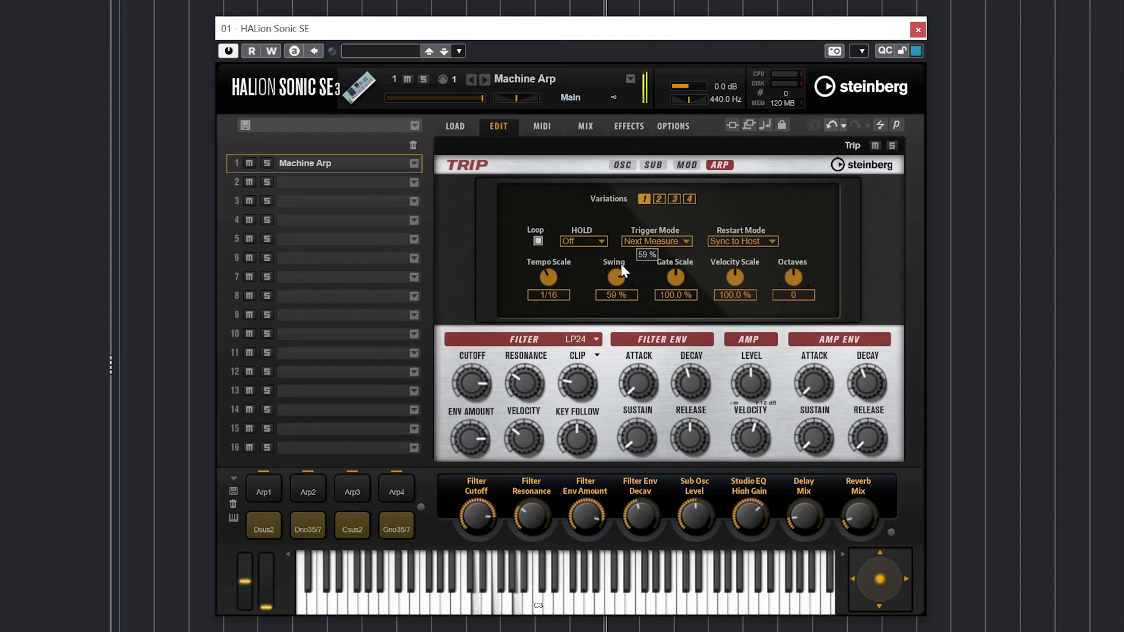
{"action": "left_click_drag", "start_coordinate": [620, 264], "coordinate": [610, 380]}
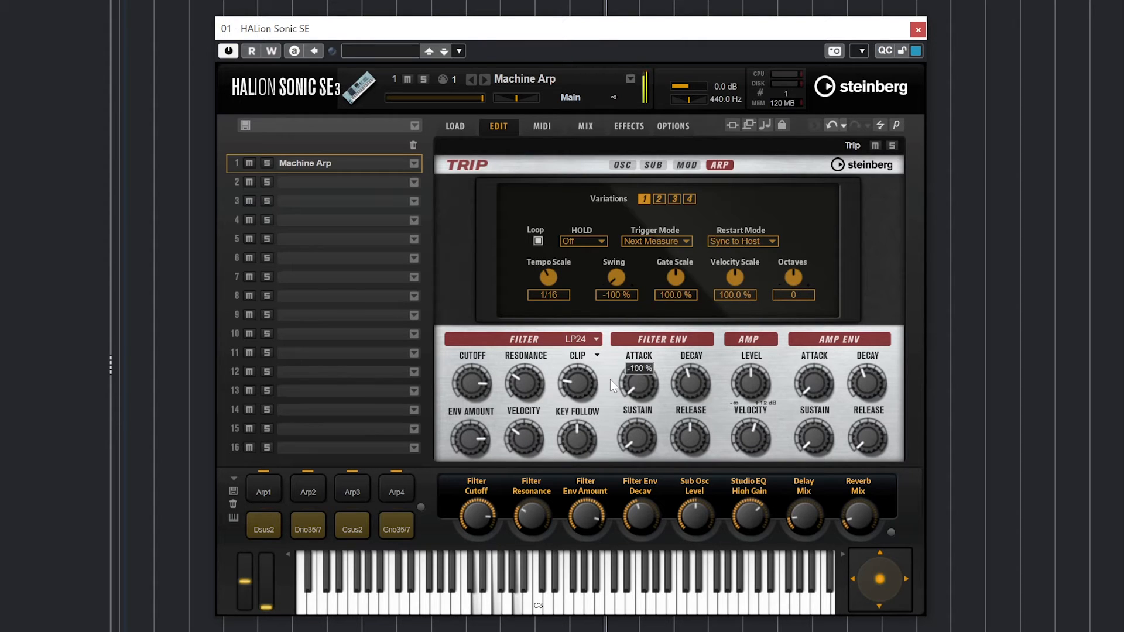
{"action": "left_click_drag", "start_coordinate": [610, 380], "coordinate": [623, 316]}
{"action": "left_click_drag", "start_coordinate": [674, 276], "coordinate": [691, 205]}
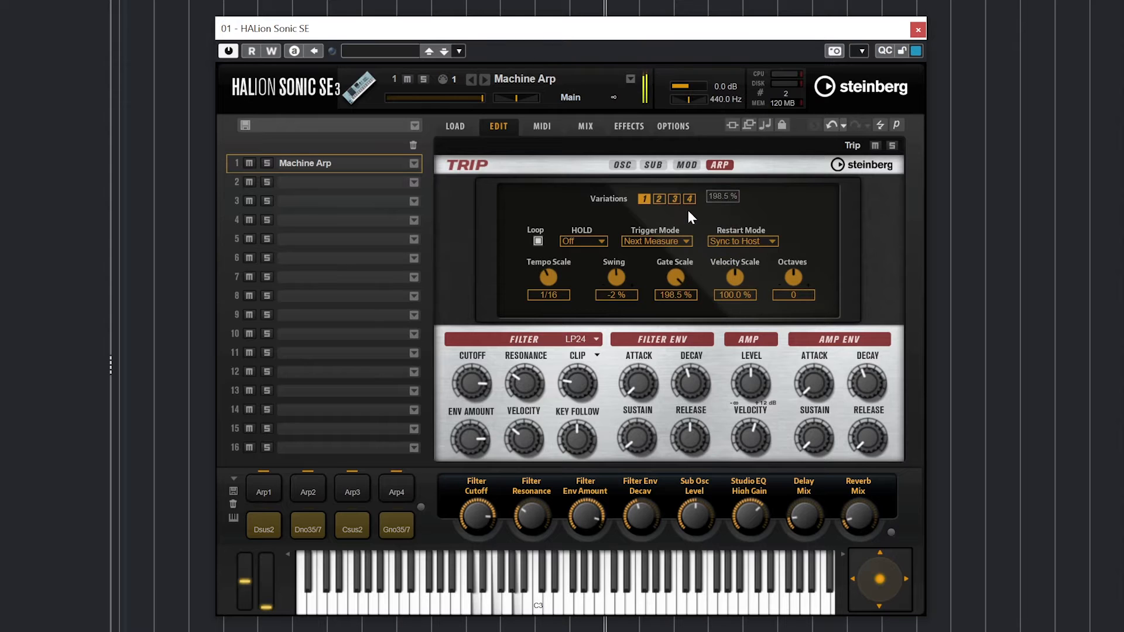
{"action": "left_click", "coordinate": [654, 243]}
{"action": "left_click", "coordinate": [654, 253]}
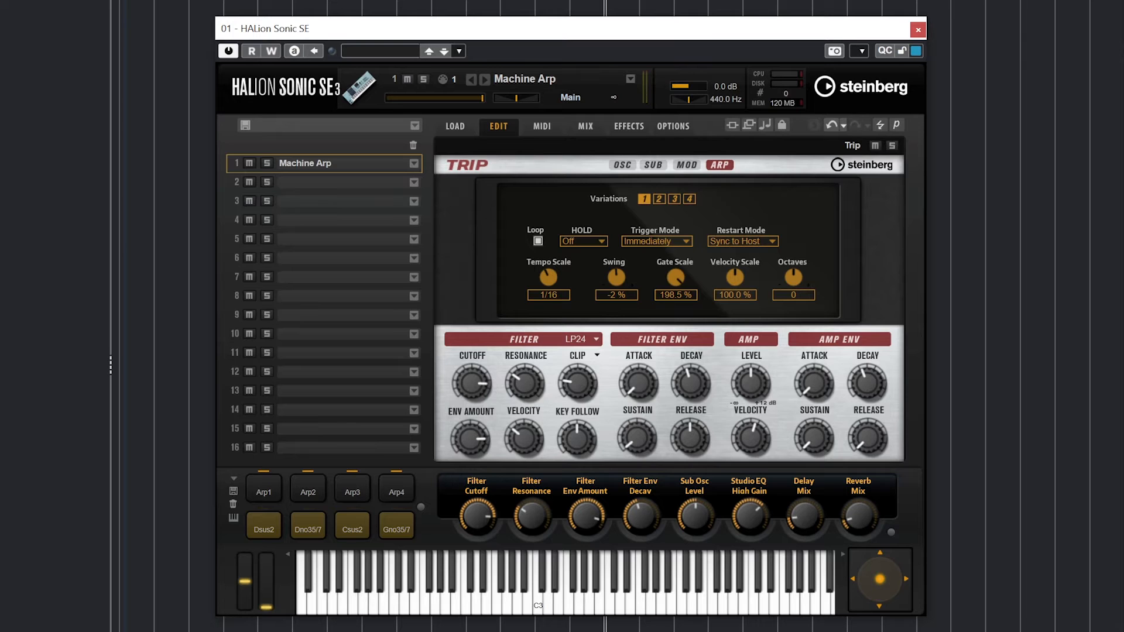
- Set Gate Scale to 98.5 %, Velocity Scale to 107.5 %, and turn Loop on
{"action": "left_click_drag", "start_coordinate": [679, 269], "coordinate": [685, 333]}
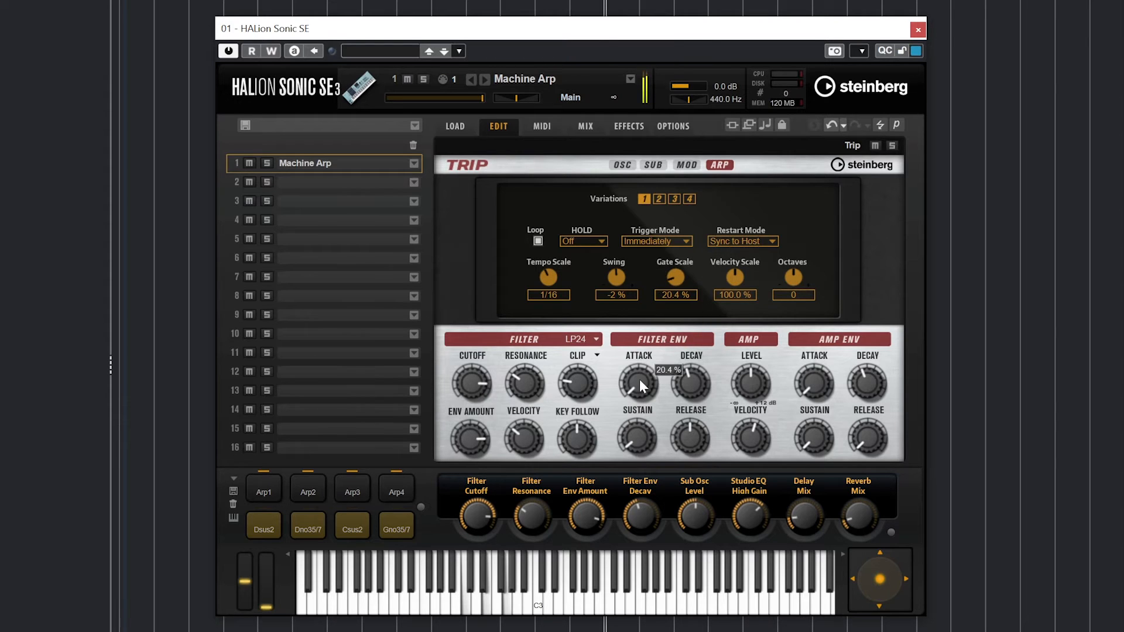
{"action": "left_click_drag", "start_coordinate": [676, 282], "coordinate": [714, 155]}
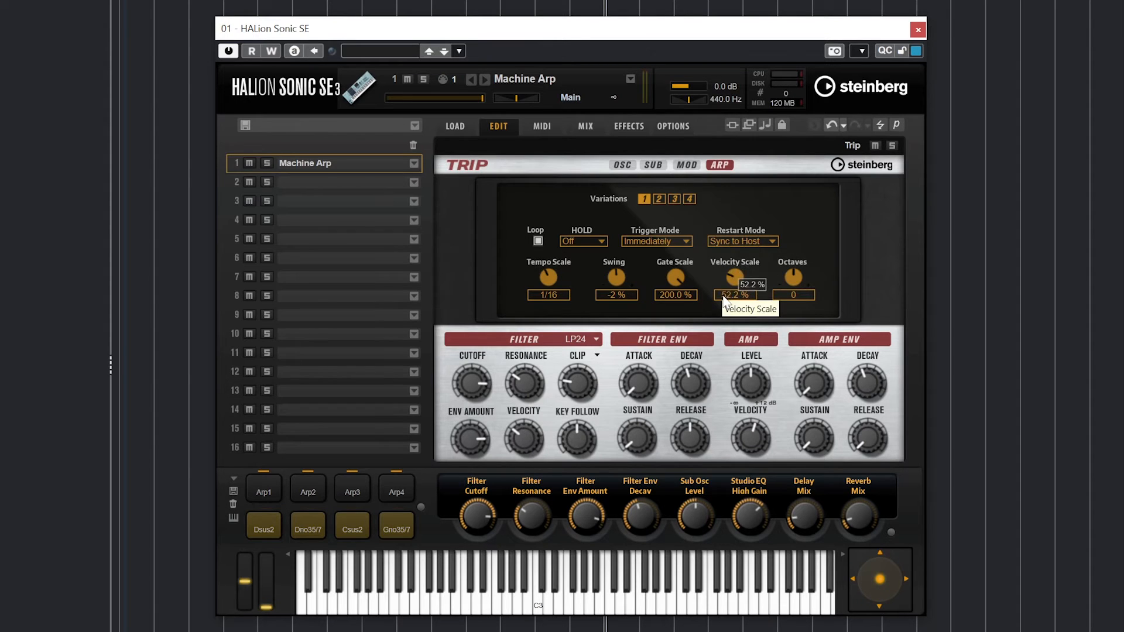
{"action": "left_click_drag", "start_coordinate": [735, 280], "coordinate": [735, 305]}
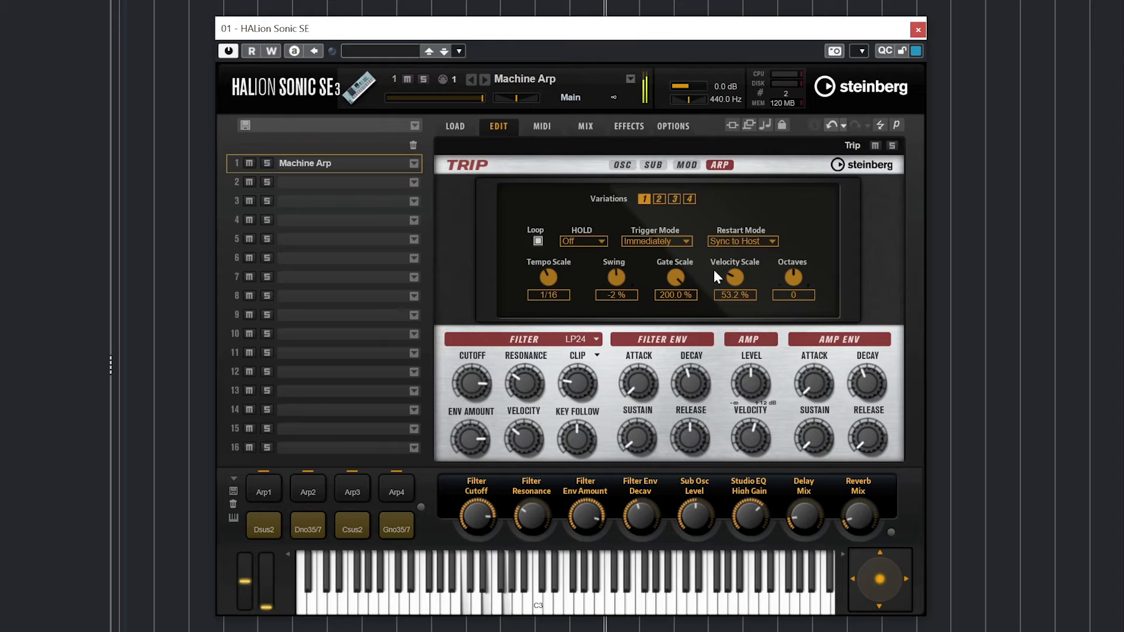
{"action": "left_click_drag", "start_coordinate": [750, 266], "coordinate": [724, 331]}
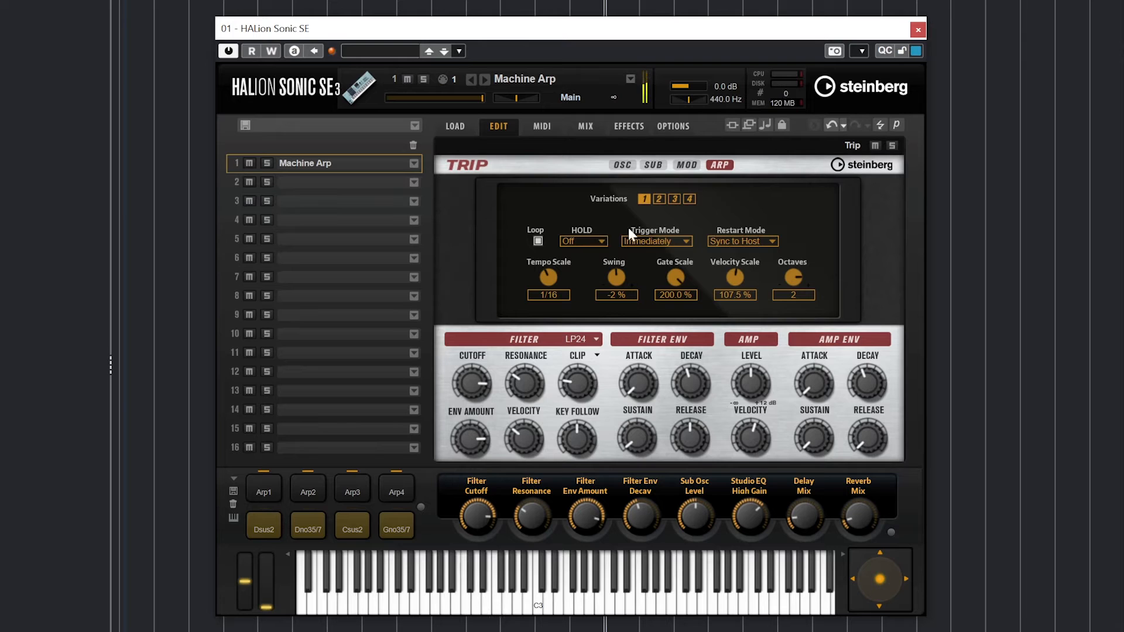
{"action": "mouse_move", "coordinate": [669, 278]}
{"action": "left_click_drag", "start_coordinate": [669, 278], "coordinate": [679, 333]}
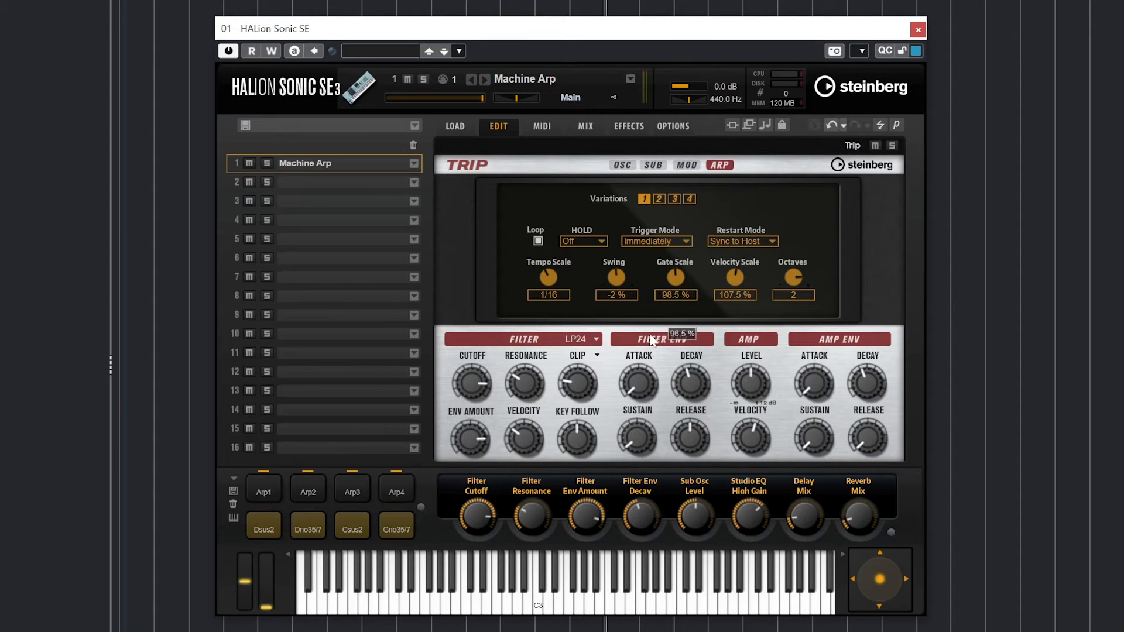
{"action": "left_click", "coordinate": [538, 241]}
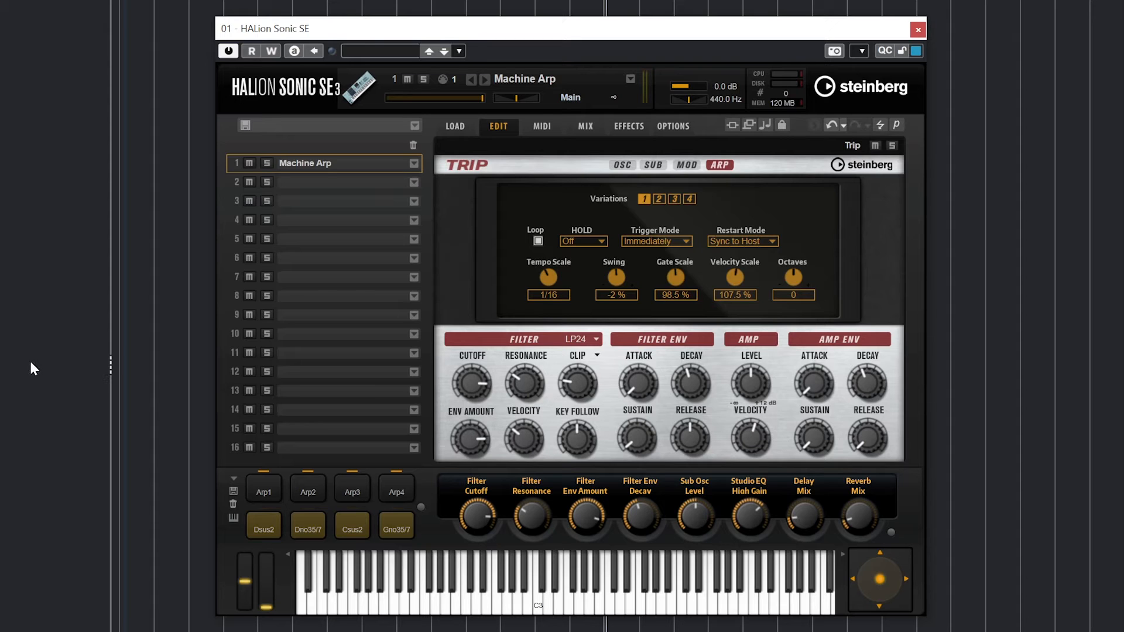
- Keep LP24 and set cutoff 160 Hz, envelope amount 26, more velocity, and key follow 57
{"action": "left_click", "coordinate": [581, 340]}
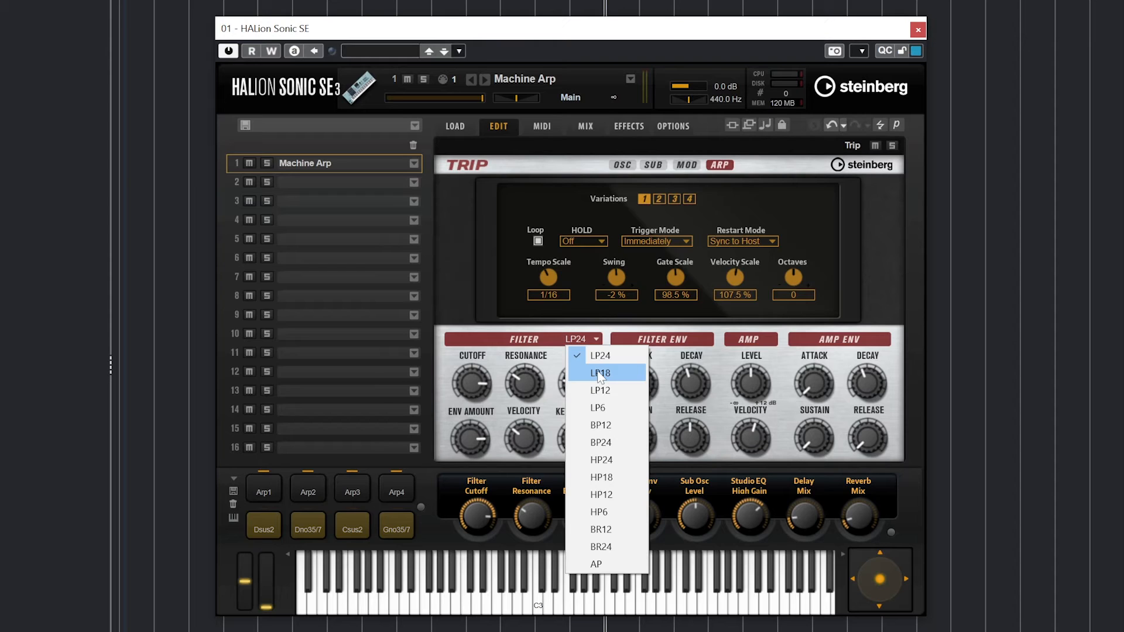
{"action": "left_click", "coordinate": [474, 397]}
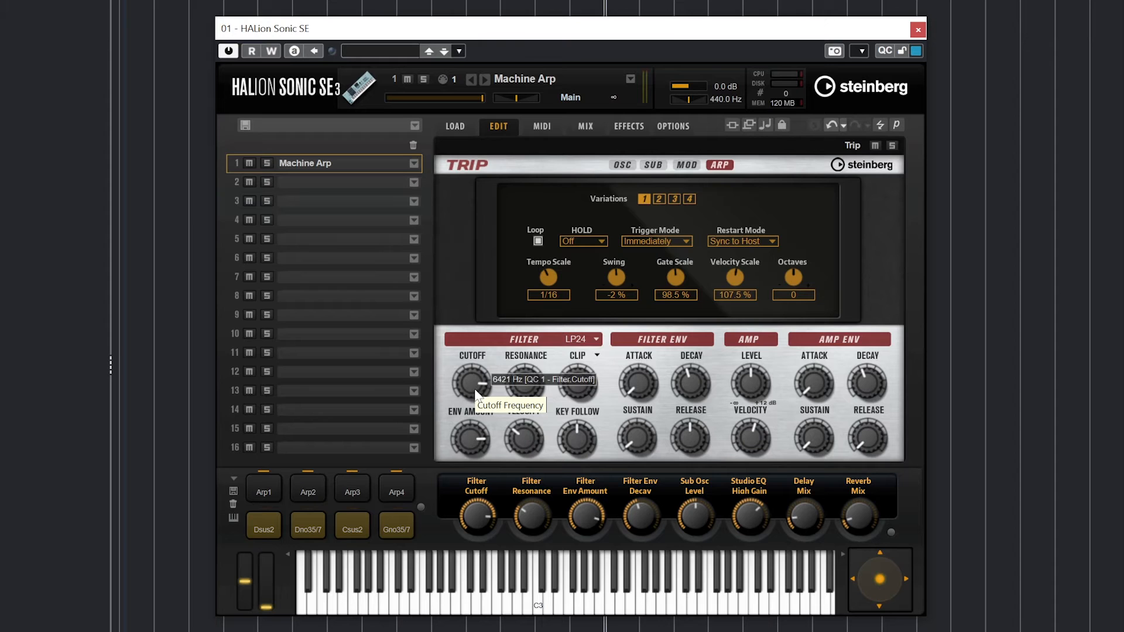
{"action": "left_click_drag", "start_coordinate": [473, 389], "coordinate": [481, 481]}
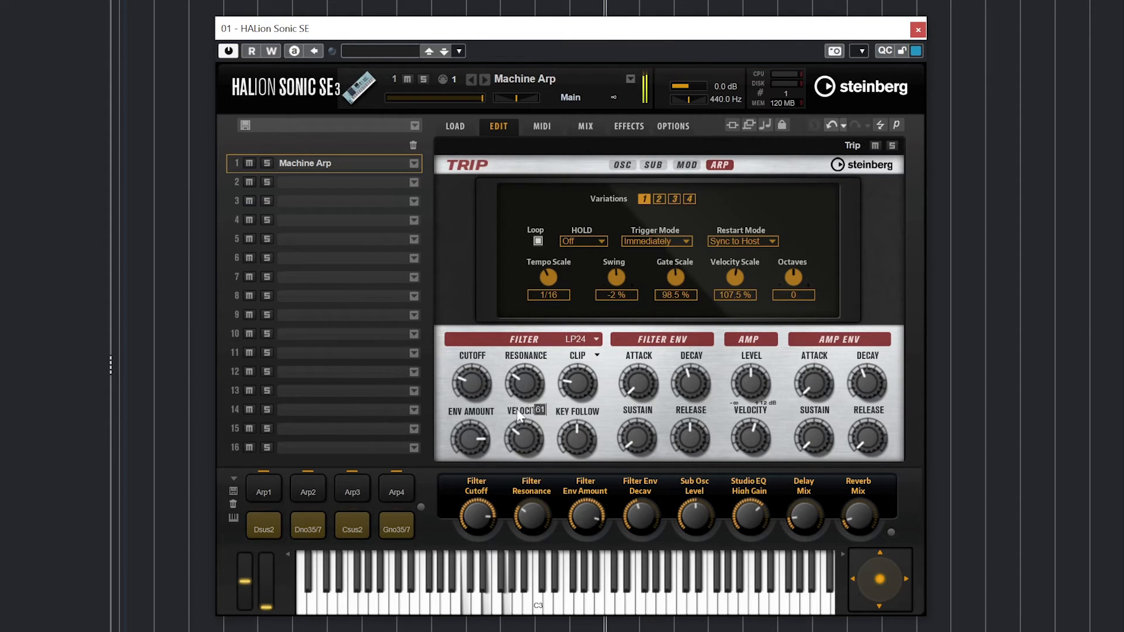
{"action": "left_click_drag", "start_coordinate": [514, 386], "coordinate": [484, 374]}
{"action": "left_click_drag", "start_coordinate": [471, 441], "coordinate": [472, 427]}
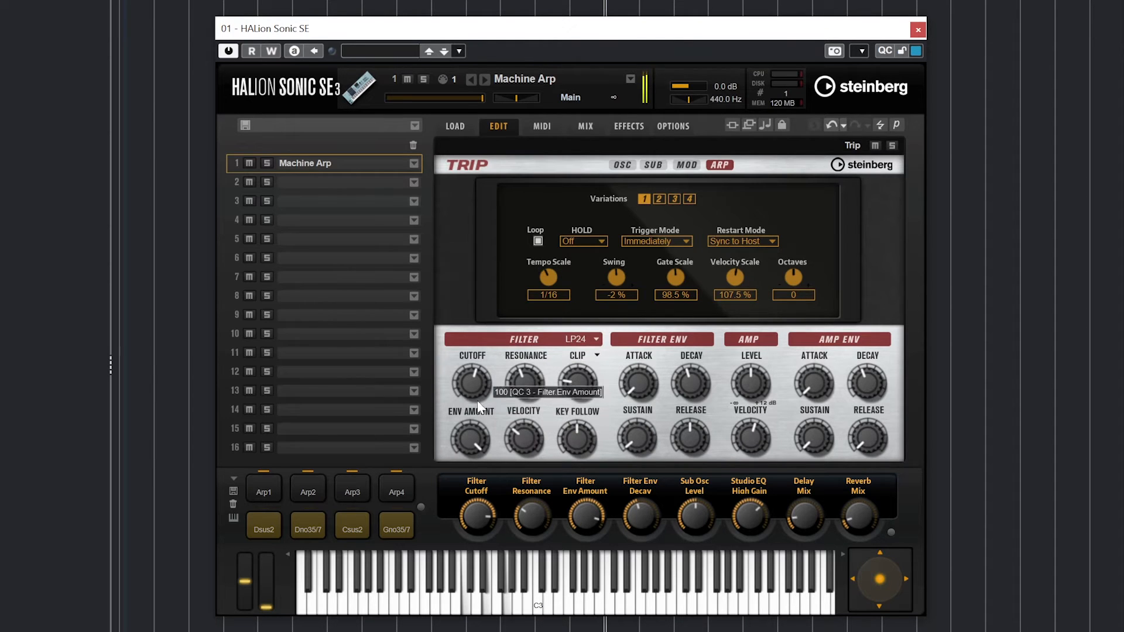
{"action": "left_click_drag", "start_coordinate": [474, 383], "coordinate": [475, 369]}
{"action": "left_click_drag", "start_coordinate": [469, 424], "coordinate": [506, 596]}
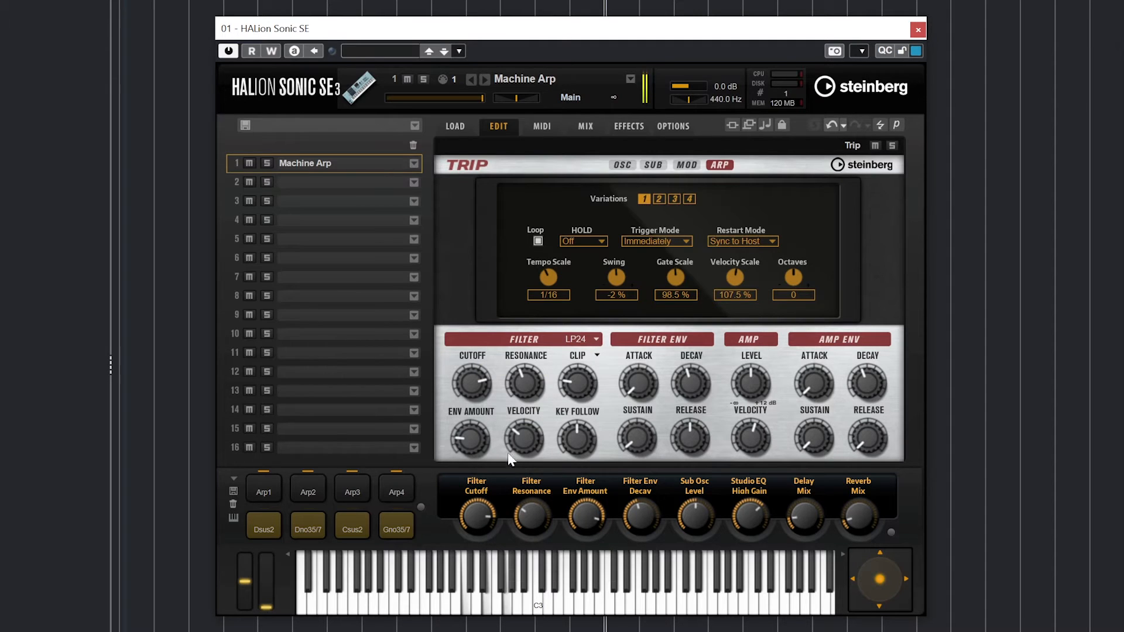
{"action": "left_click_drag", "start_coordinate": [524, 436], "coordinate": [610, 325]}
{"action": "left_click_drag", "start_coordinate": [472, 383], "coordinate": [505, 484]}
{"action": "scroll", "coordinate": [577, 430], "scroll_direction": "up", "scroll_amount": 4}
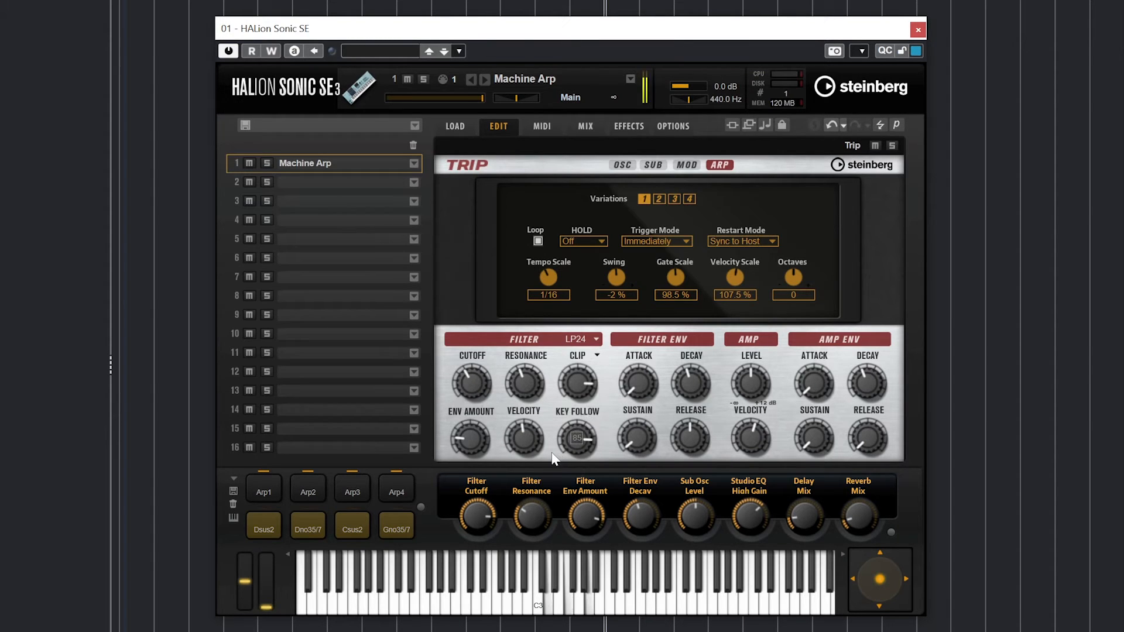
{"action": "left_click_drag", "start_coordinate": [570, 433], "coordinate": [438, 430]}
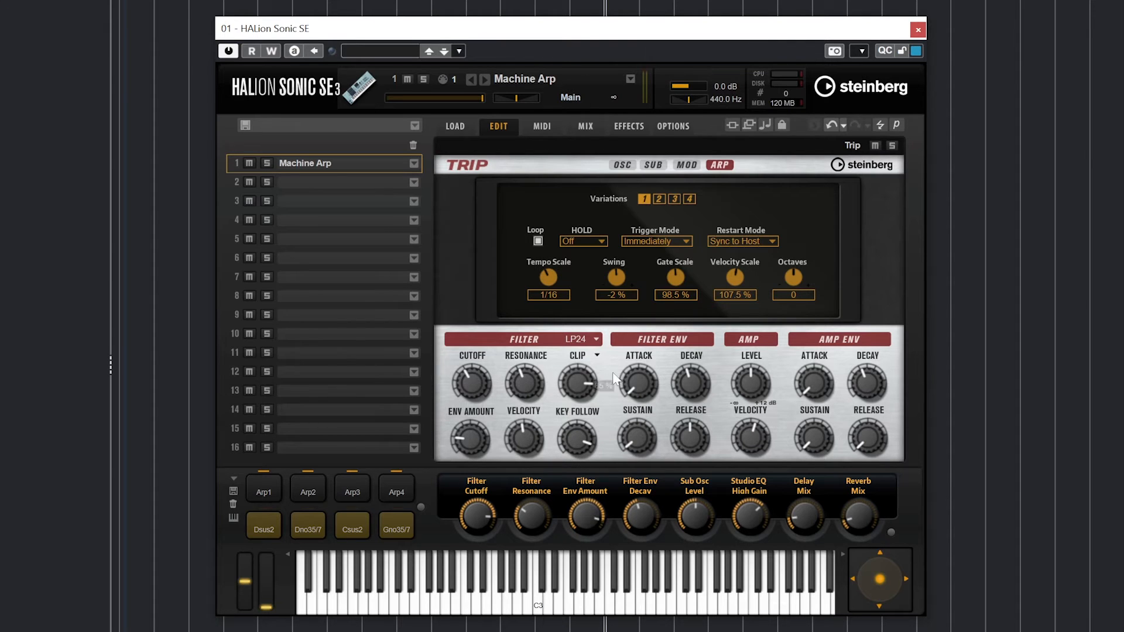
- Lengthen the filter envelope attack, set its decay to 70 %, and raise its release
{"action": "left_click_drag", "start_coordinate": [638, 363], "coordinate": [662, 307]}
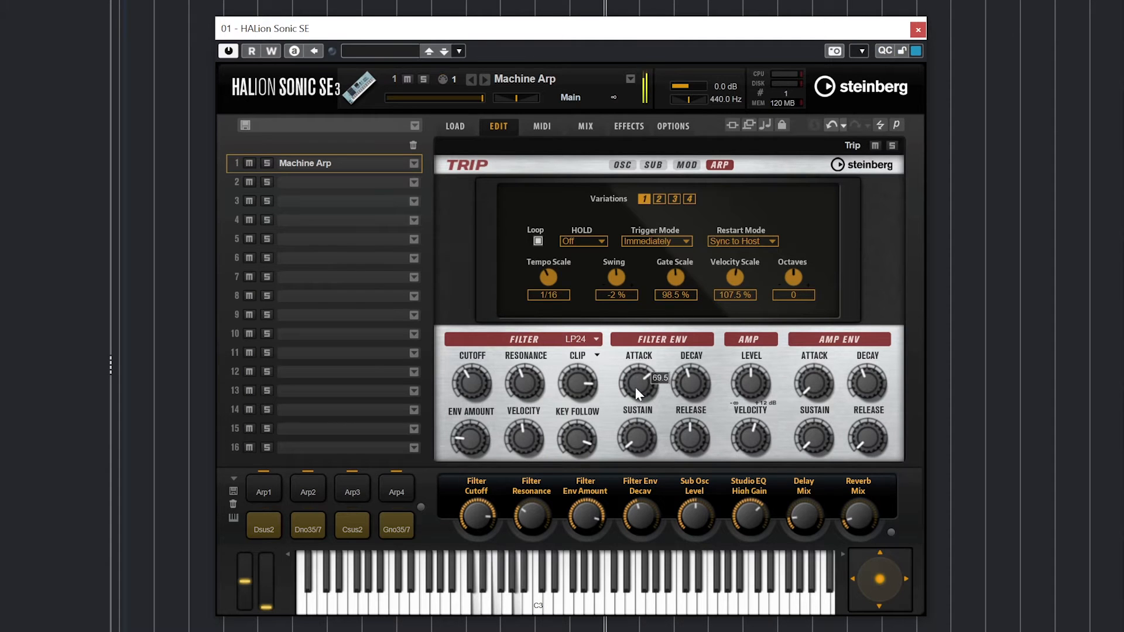
{"action": "left_click_drag", "start_coordinate": [688, 384], "coordinate": [672, 350]}
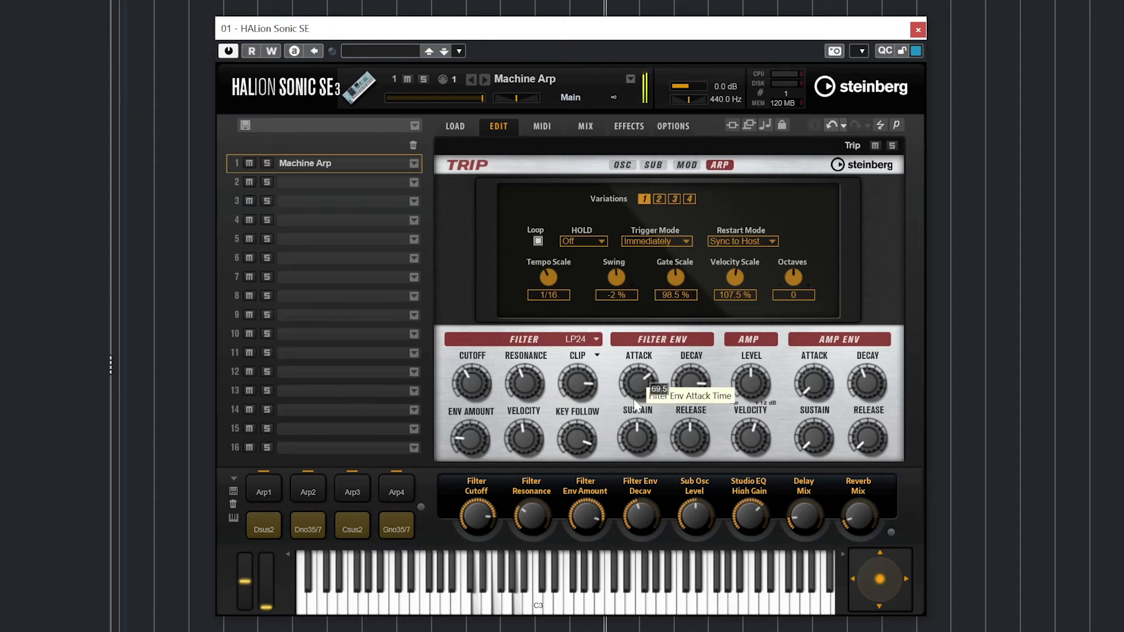
{"action": "left_click_drag", "start_coordinate": [590, 443], "coordinate": [581, 476]}
{"action": "left_click_drag", "start_coordinate": [691, 436], "coordinate": [697, 406]}
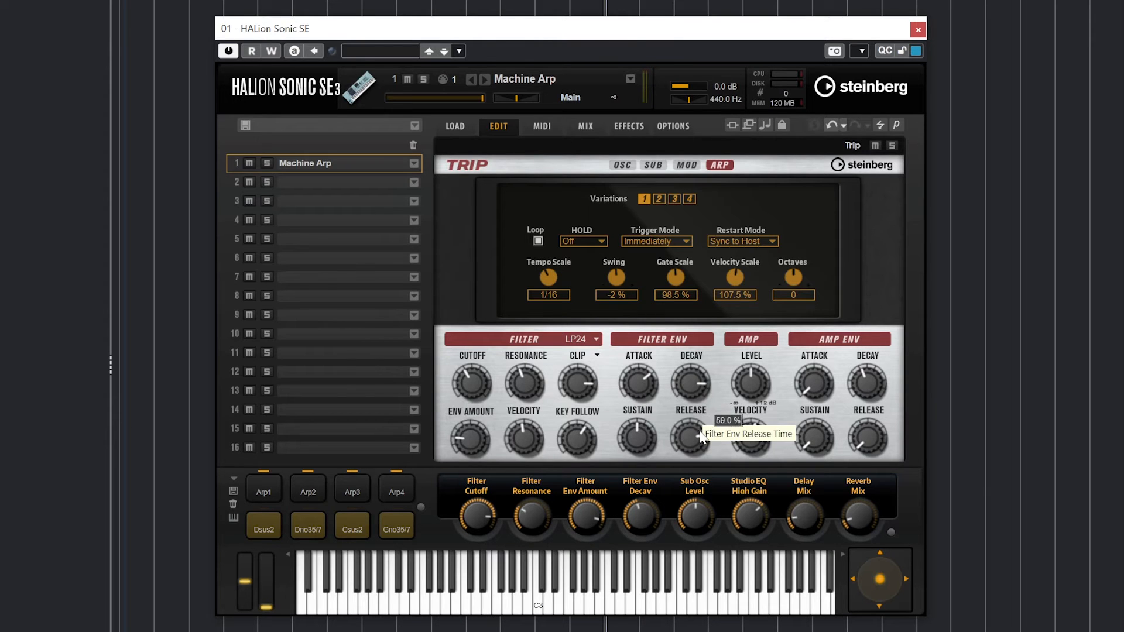
- Lower amp level, halve amp velocity, lengthen amp attack, and reset amp release
{"action": "left_click_drag", "start_coordinate": [744, 394], "coordinate": [752, 421]}
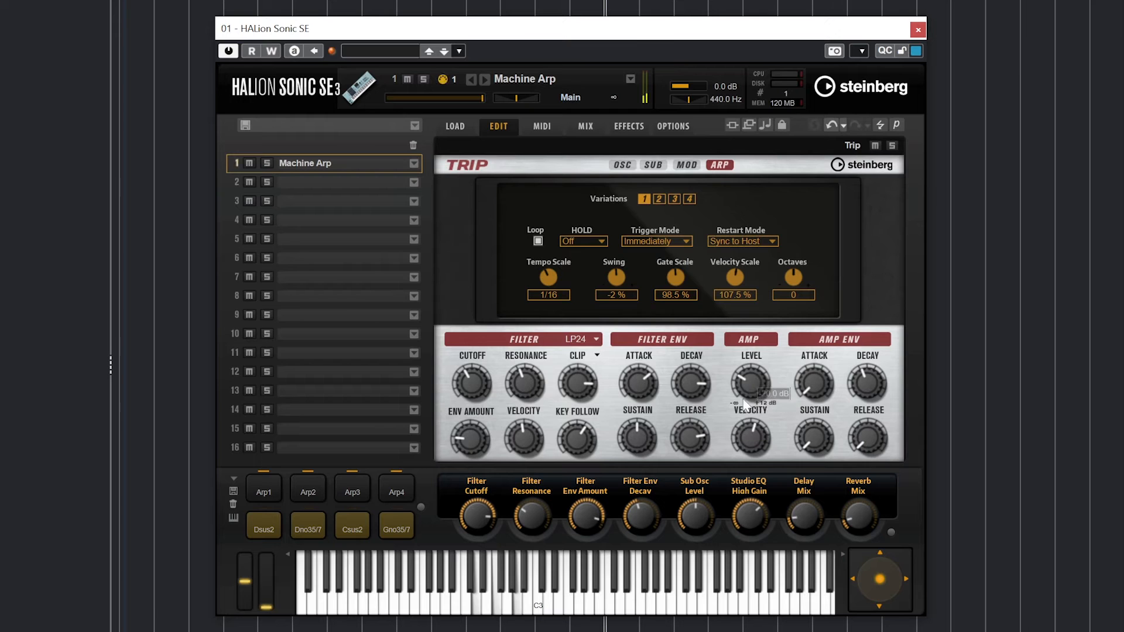
{"action": "left_click_drag", "start_coordinate": [748, 381], "coordinate": [755, 357]}
{"action": "mouse_move", "coordinate": [754, 436]}
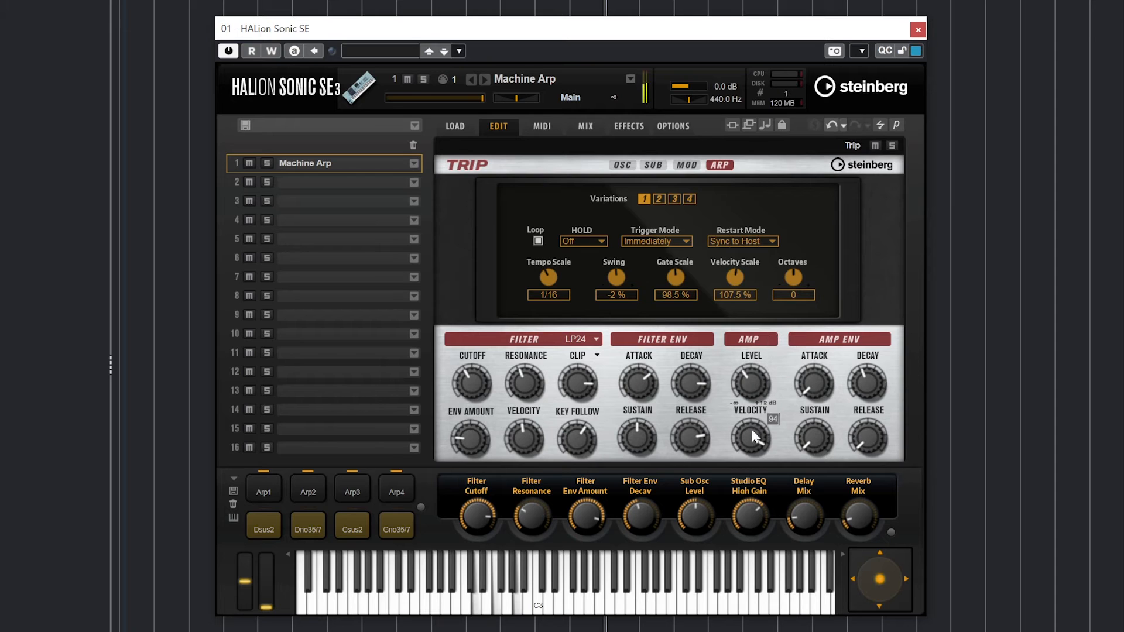
{"action": "left_click_drag", "start_coordinate": [765, 406], "coordinate": [741, 478]}
{"action": "left_click_drag", "start_coordinate": [822, 387], "coordinate": [880, 352]}
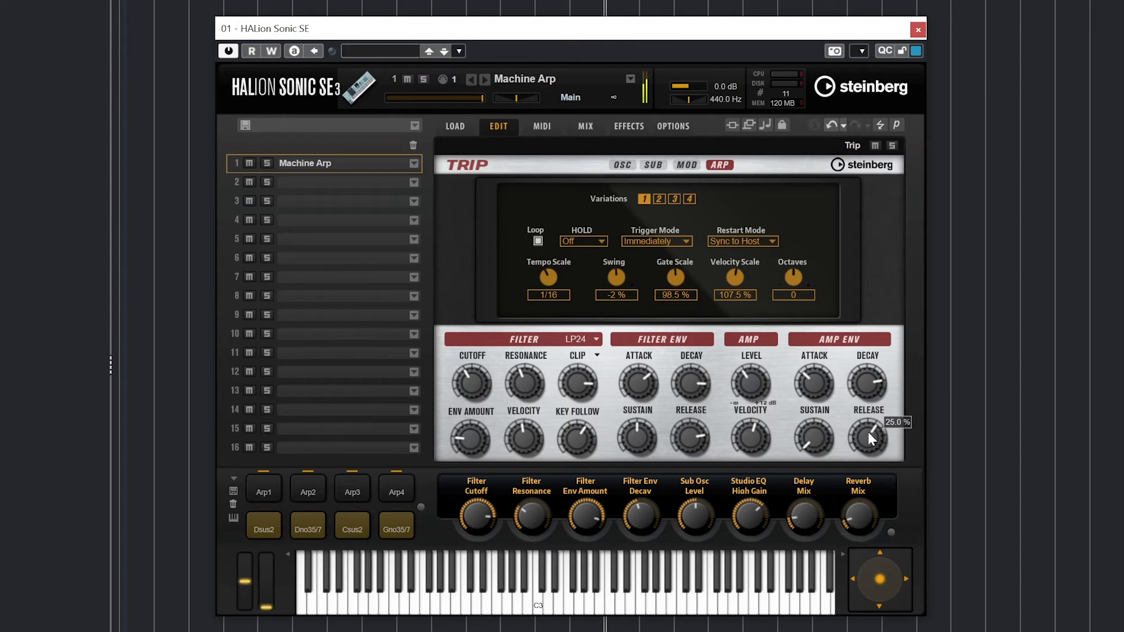
{"action": "scroll", "coordinate": [865, 445], "scroll_direction": "down", "scroll_amount": 10}
{"action": "left_click", "coordinate": [865, 444], "text": "ctrl"}
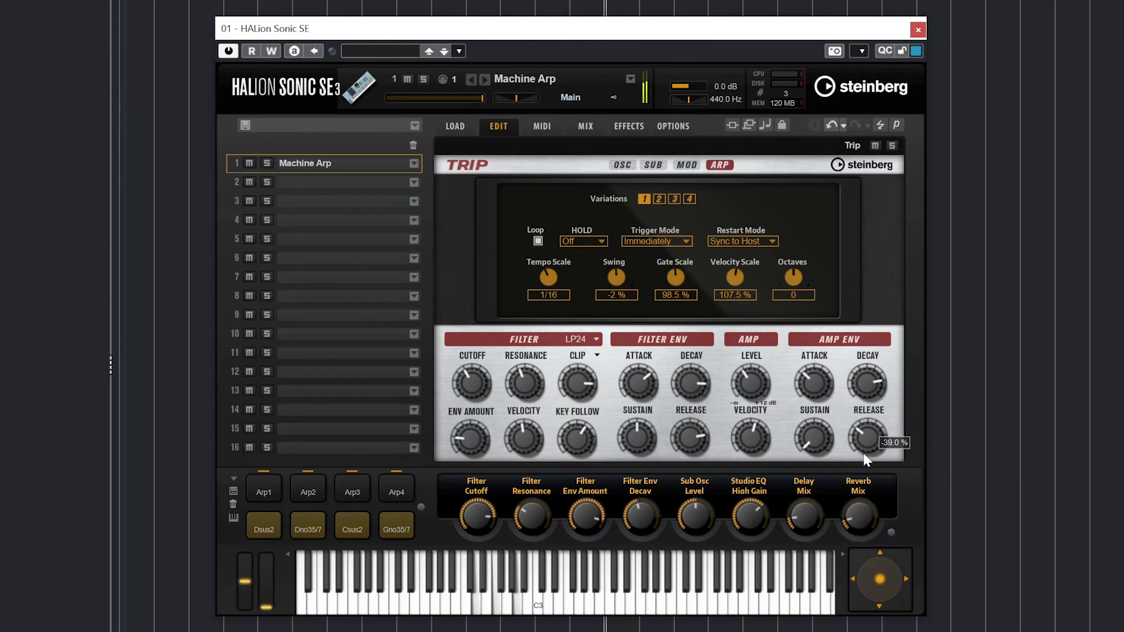
- Load Mercury from the Flux Synth Pad presets into slot 1 and show its Edit page
{"action": "left_click", "coordinate": [455, 126]}
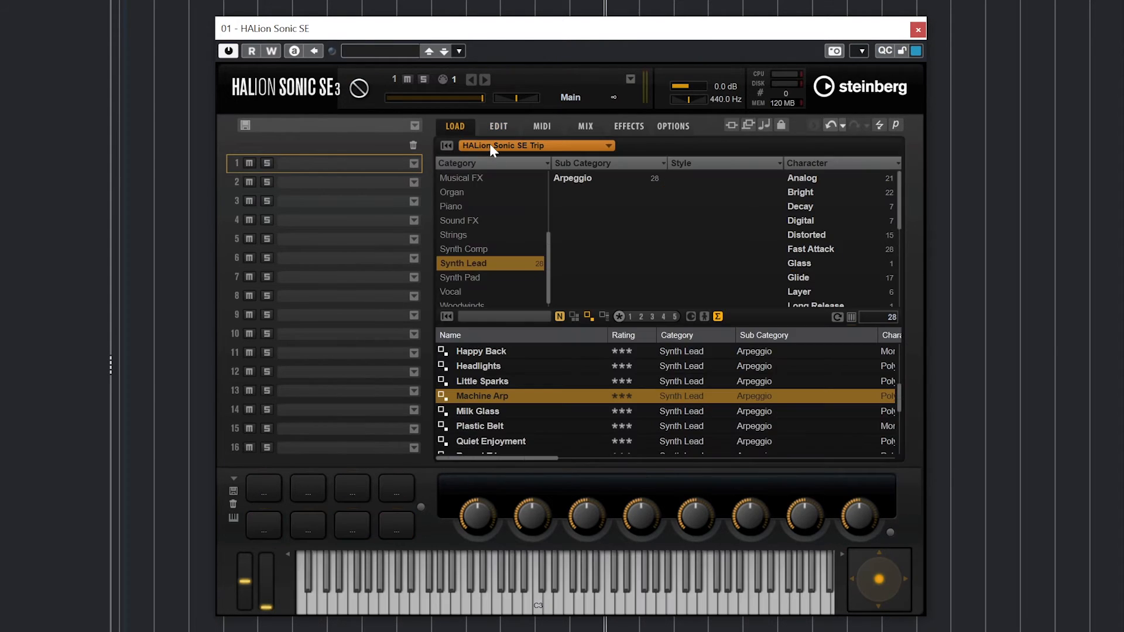
{"action": "left_click", "coordinate": [489, 143]}
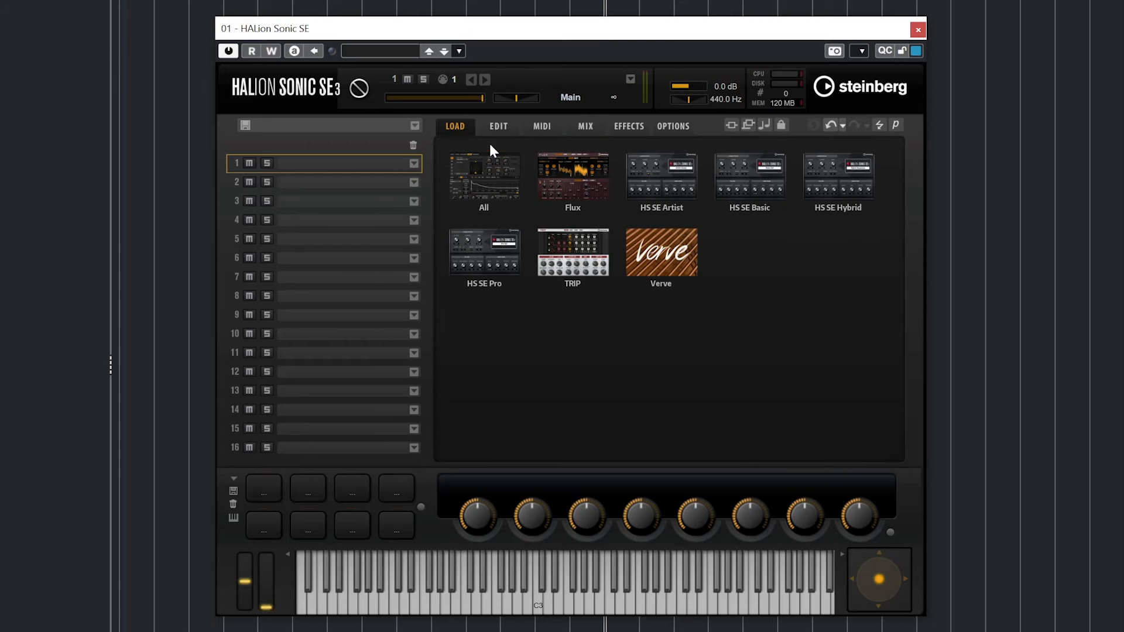
{"action": "left_click", "coordinate": [567, 173]}
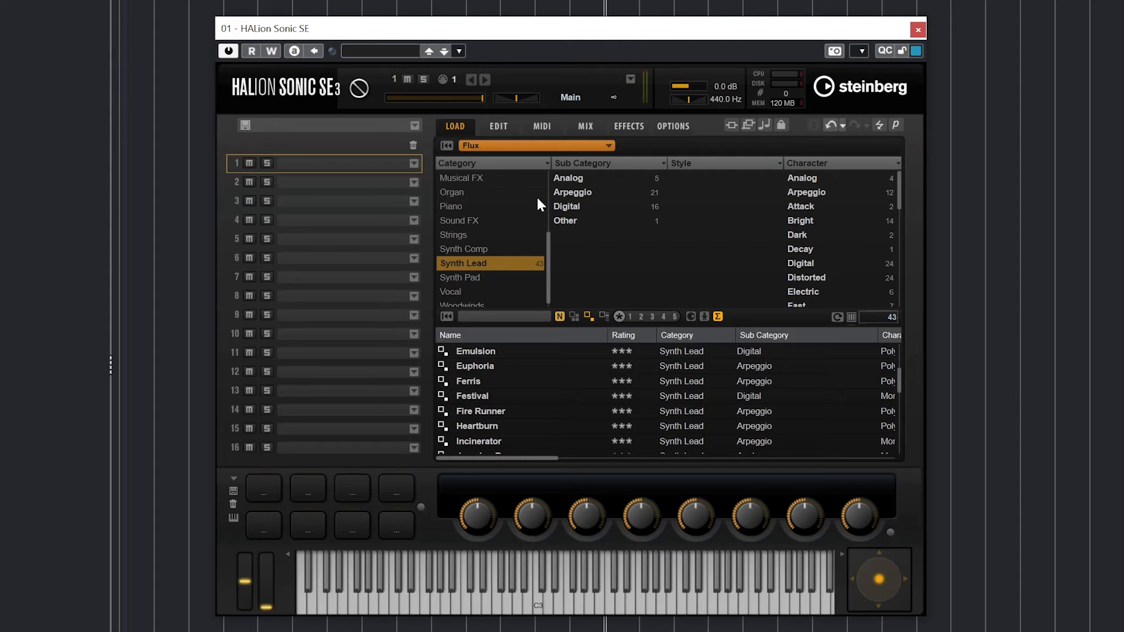
{"action": "left_click", "coordinate": [482, 277]}
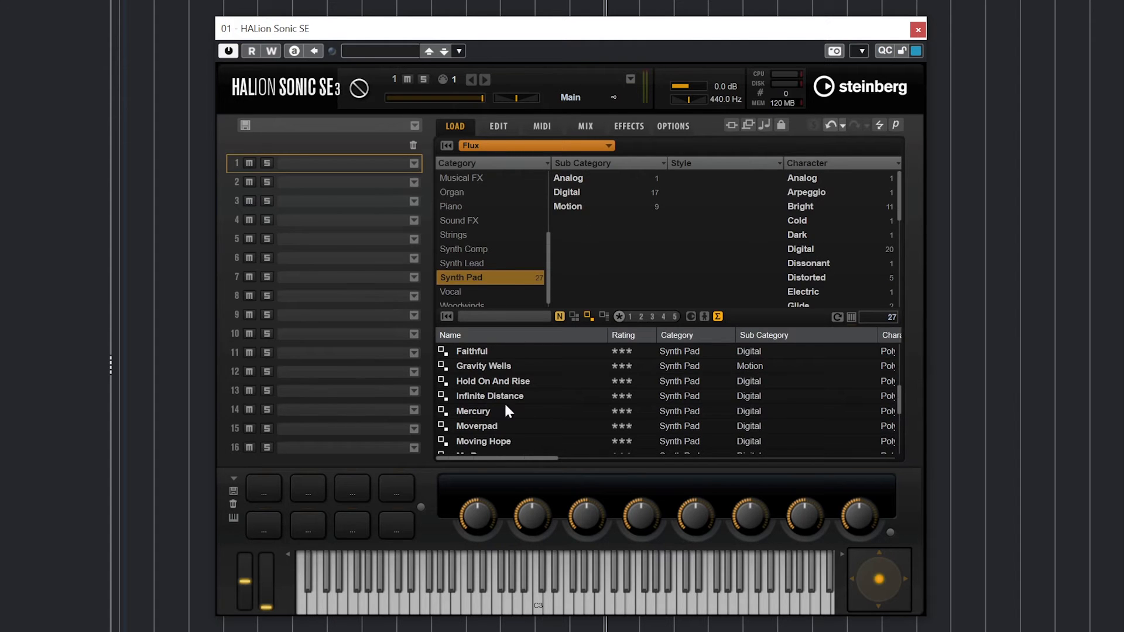
{"action": "double_click", "coordinate": [479, 411]}
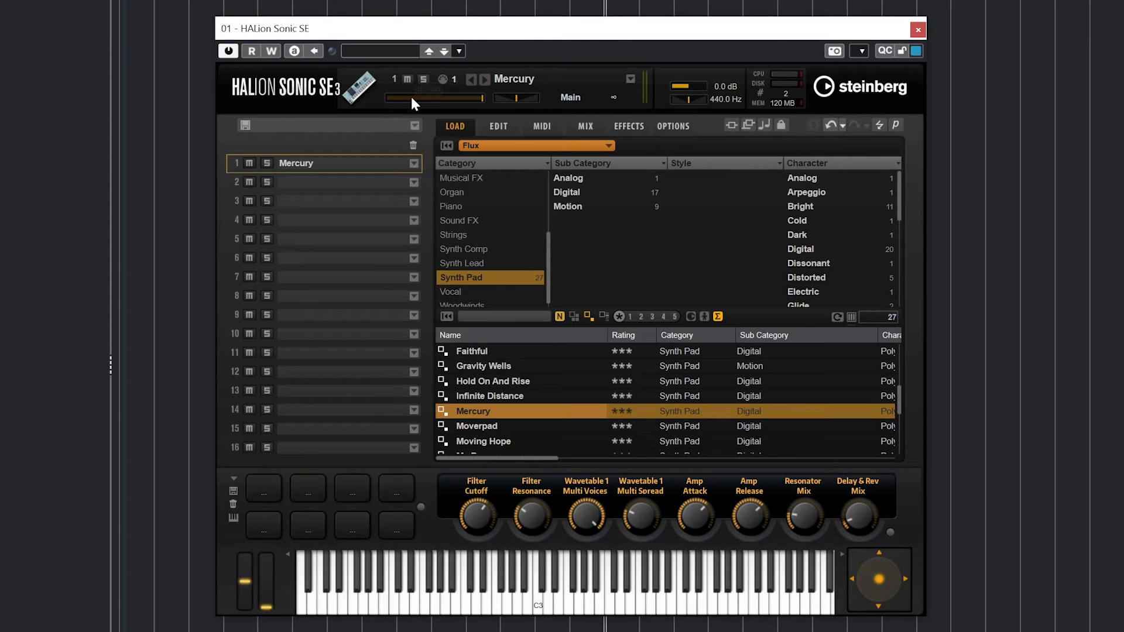
{"action": "left_click", "coordinate": [512, 129]}
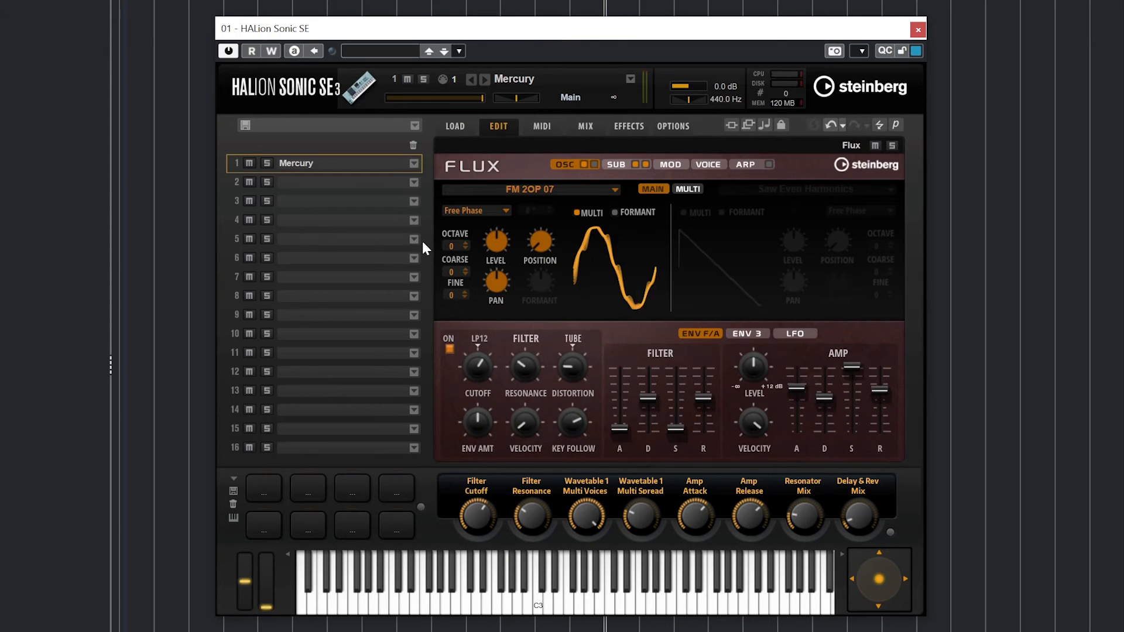
{"action": "left_click", "coordinate": [508, 187]}
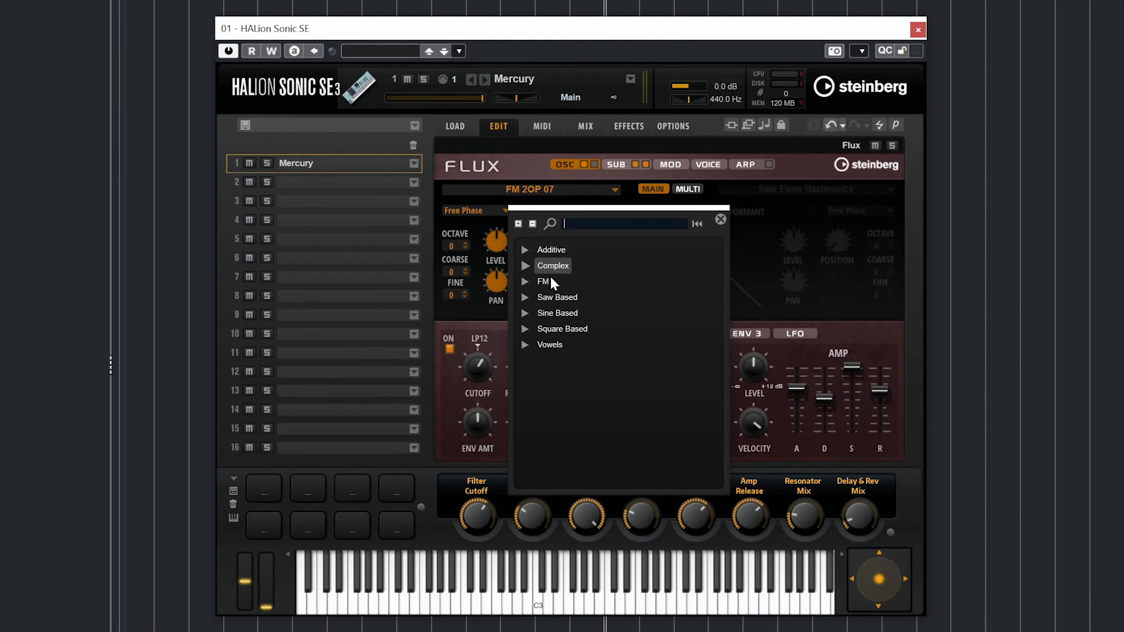
{"action": "left_click", "coordinate": [528, 315]}
{"action": "double_click", "coordinate": [559, 346]}
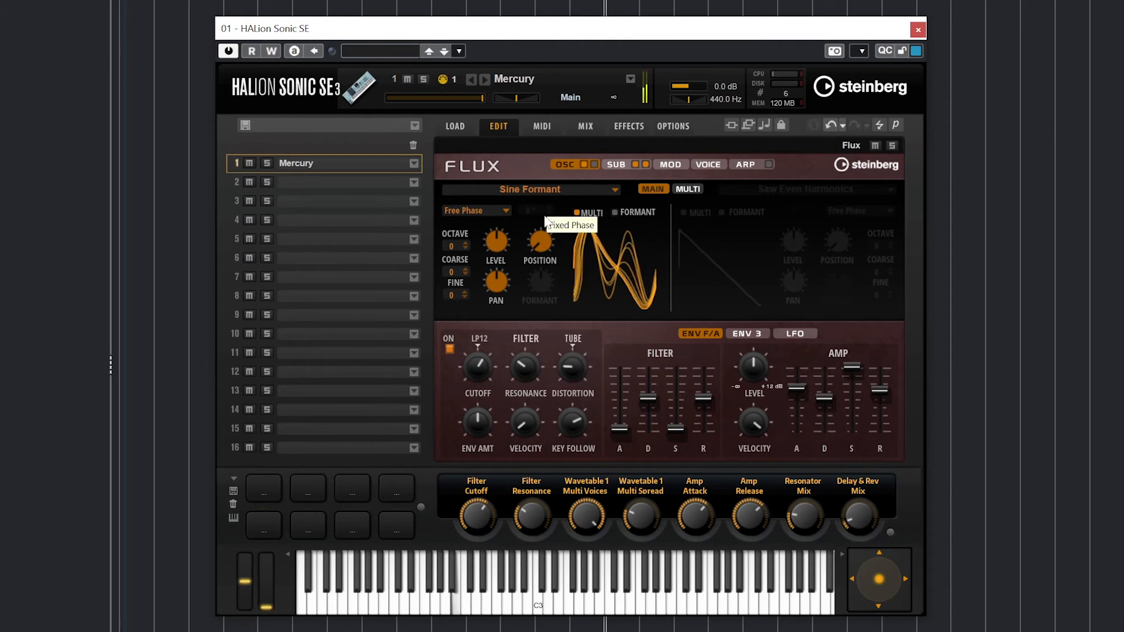
{"action": "left_click_drag", "start_coordinate": [538, 231], "coordinate": [542, 213]}
{"action": "left_click", "coordinate": [549, 191]}
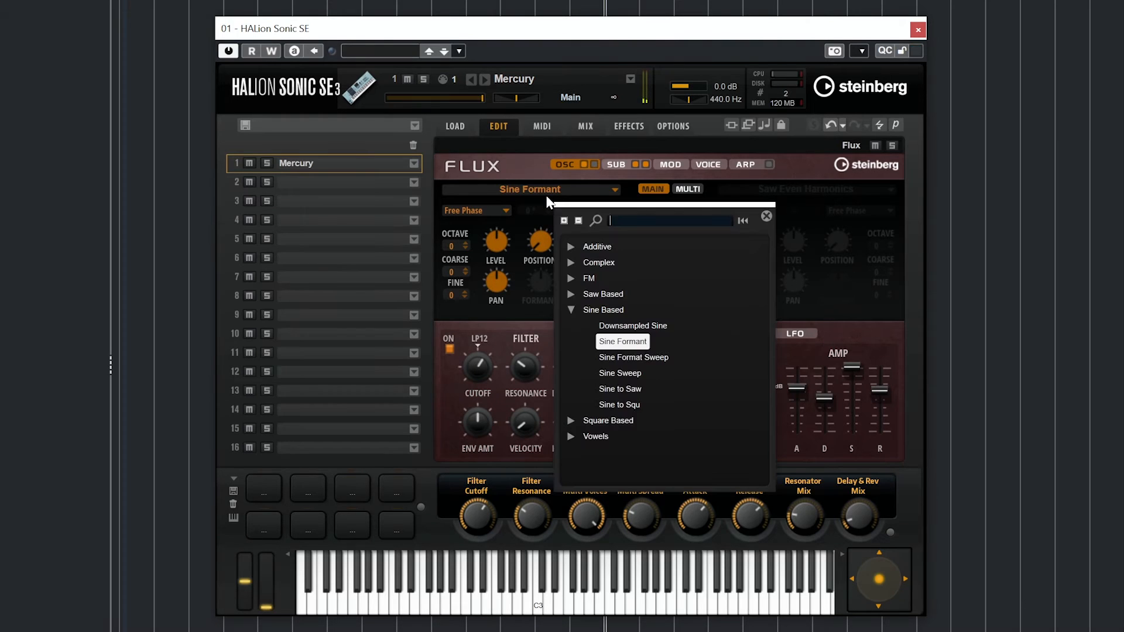
{"action": "left_click", "coordinate": [602, 421]}
{"action": "left_click", "coordinate": [573, 420]}
{"action": "double_click", "coordinate": [611, 433]}
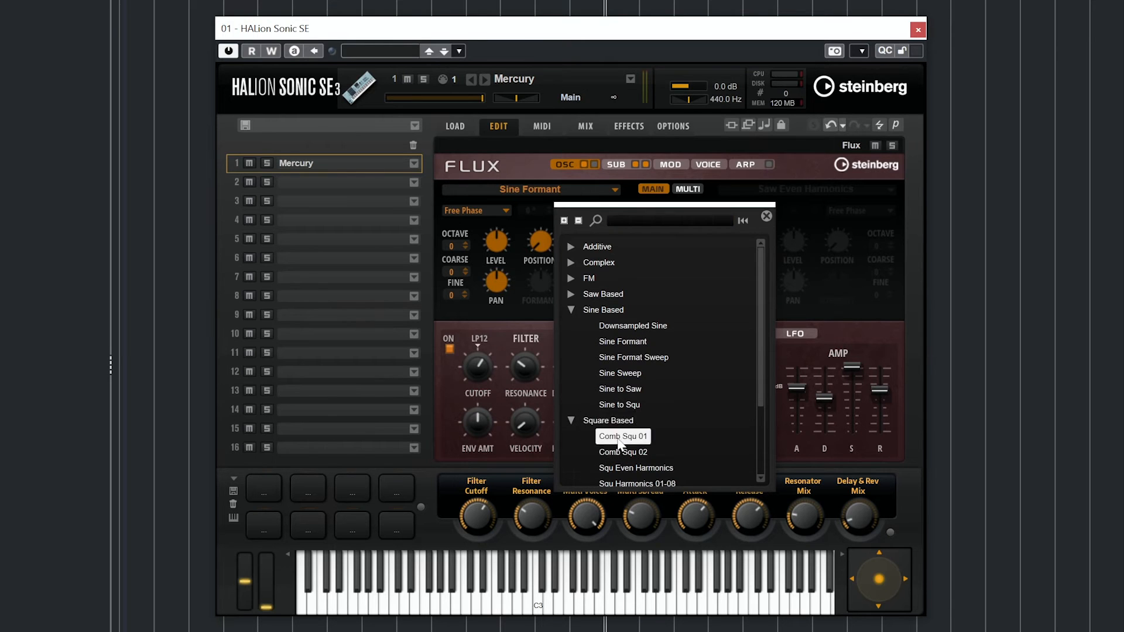
{"action": "mouse_move", "coordinate": [547, 384]}
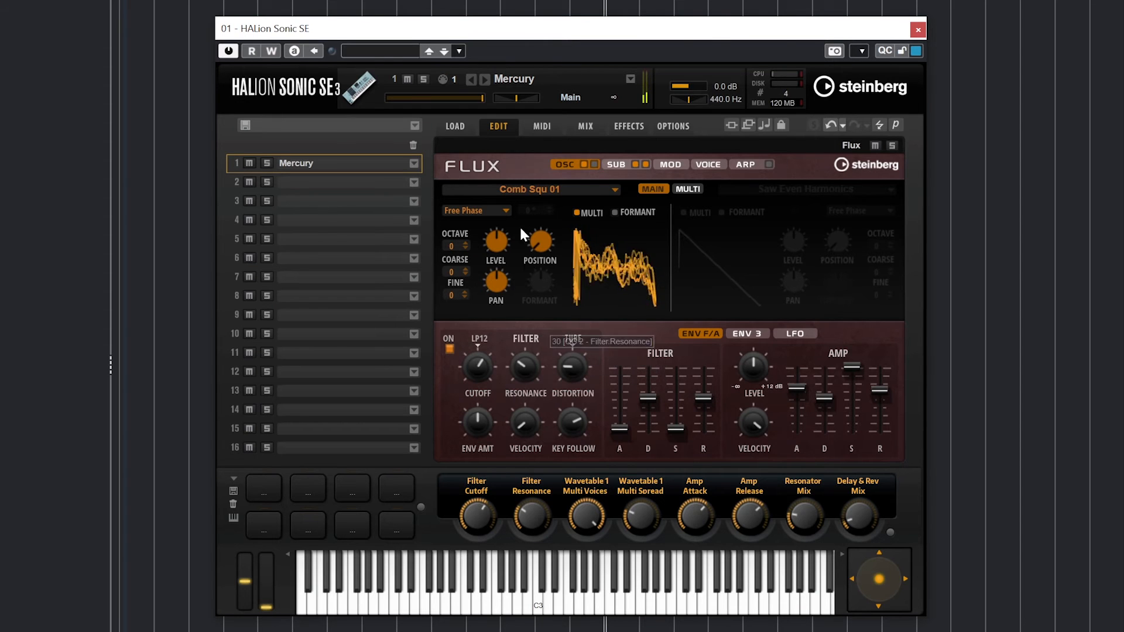
{"action": "left_click", "coordinate": [474, 211]}
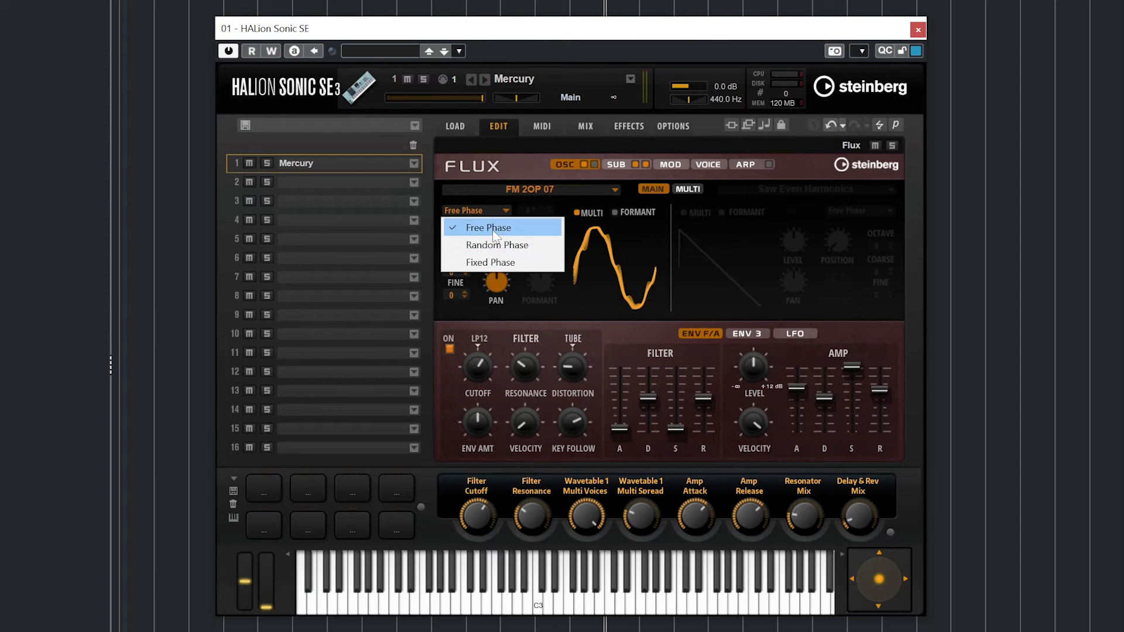
{"action": "left_click", "coordinate": [491, 228]}
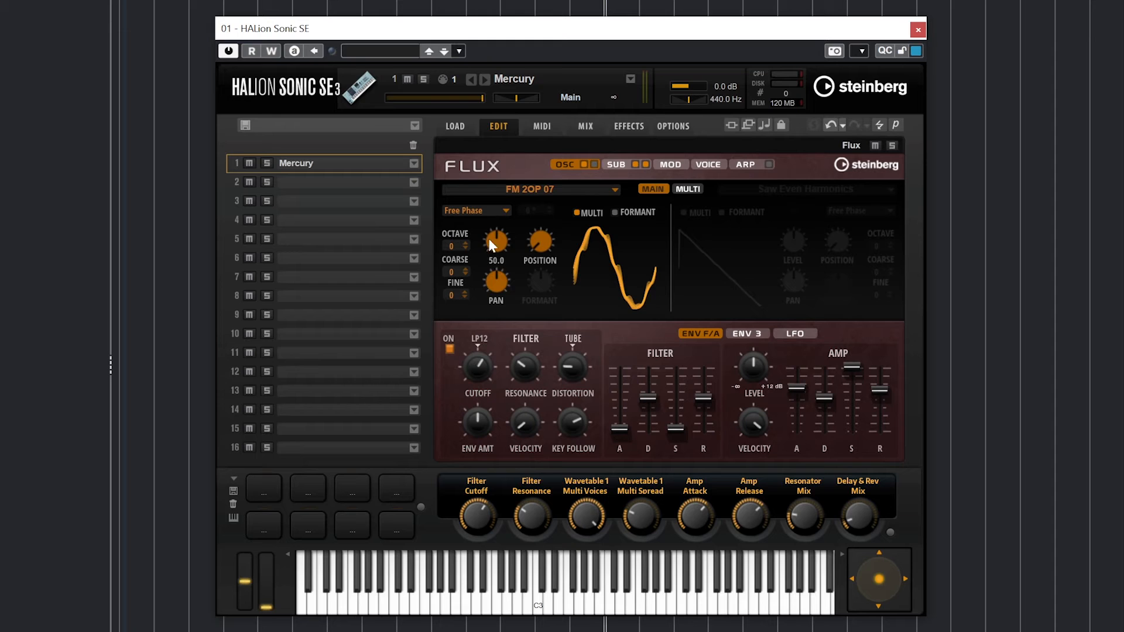
{"action": "mouse_move", "coordinate": [520, 235]}
{"action": "left_click", "coordinate": [465, 243]}
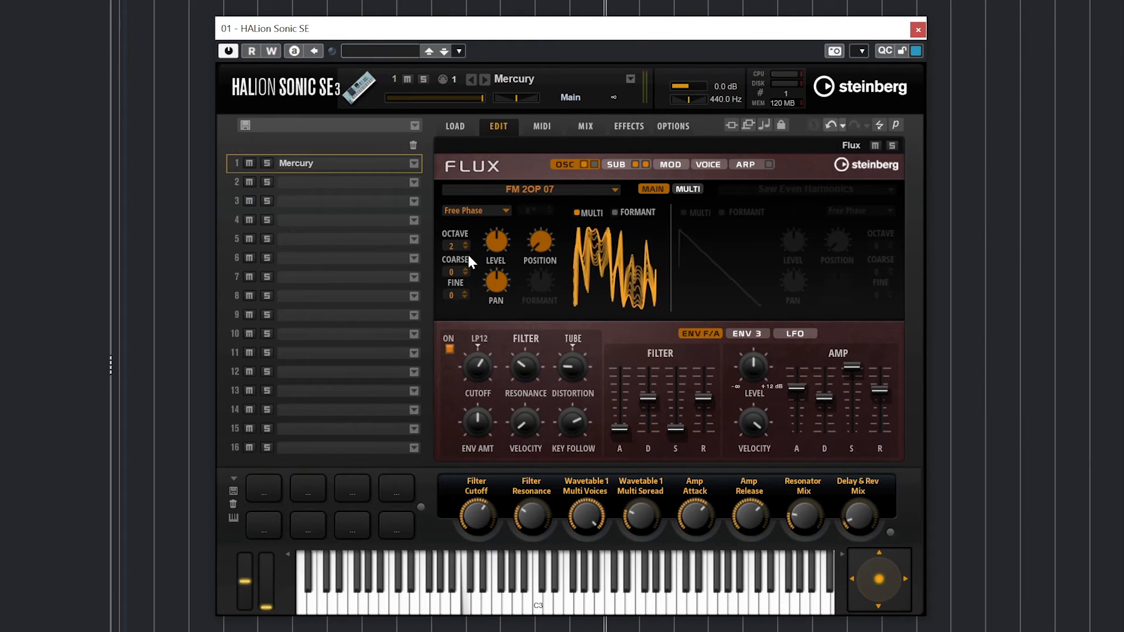
{"action": "left_click", "coordinate": [465, 248]}
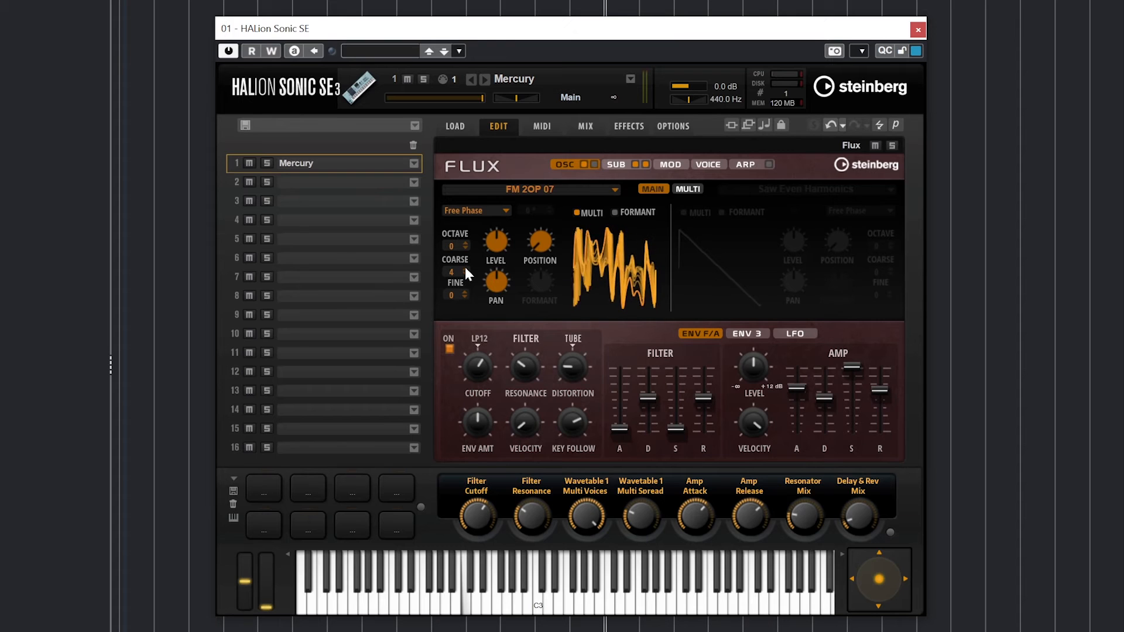
{"action": "scroll", "coordinate": [465, 272], "scroll_direction": "up", "scroll_amount": 3}
{"action": "scroll", "coordinate": [465, 274], "scroll_direction": "down", "scroll_amount": 3}
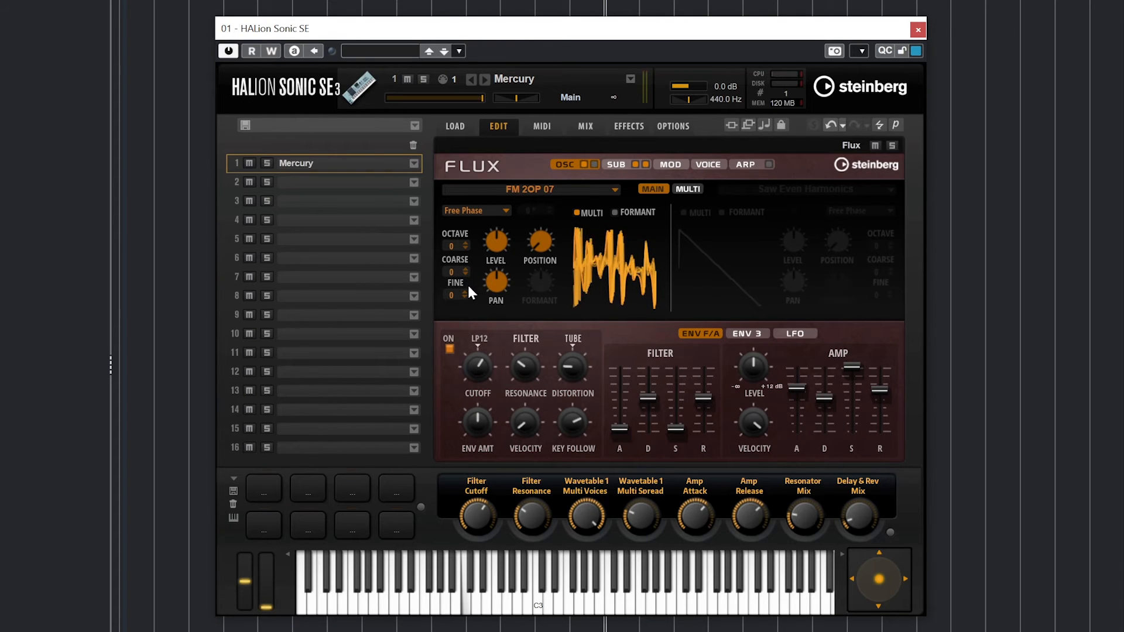
{"action": "scroll", "coordinate": [462, 290], "scroll_direction": "up", "scroll_amount": 7}
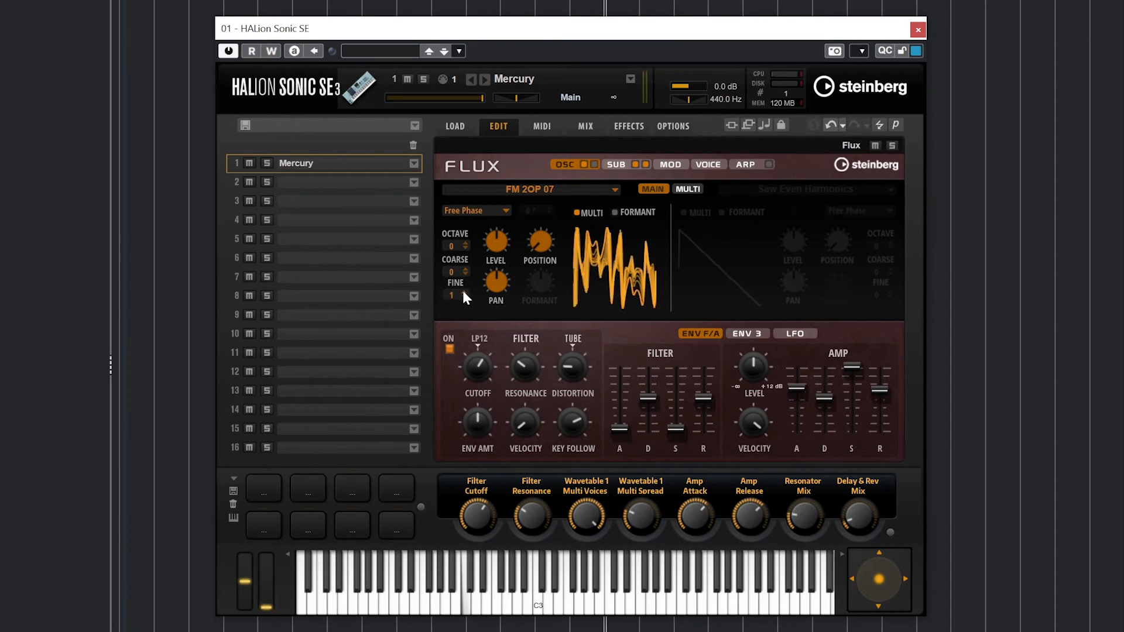
{"action": "scroll", "coordinate": [462, 289], "scroll_direction": "up", "scroll_amount": 20}
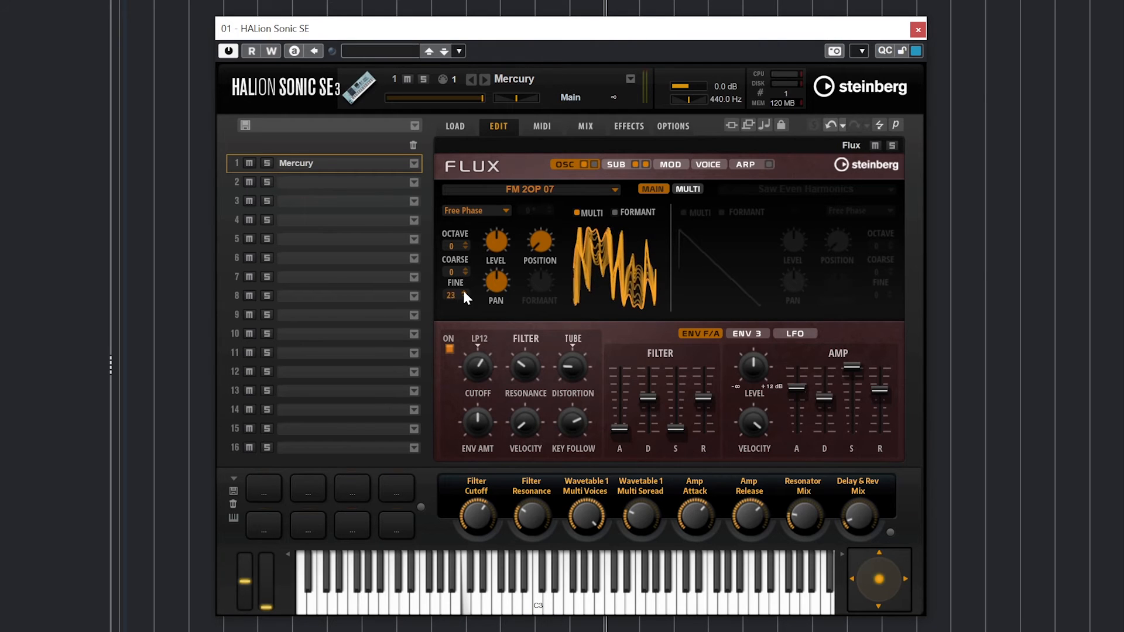
{"action": "scroll", "coordinate": [462, 288], "scroll_direction": "up", "scroll_amount": 17}
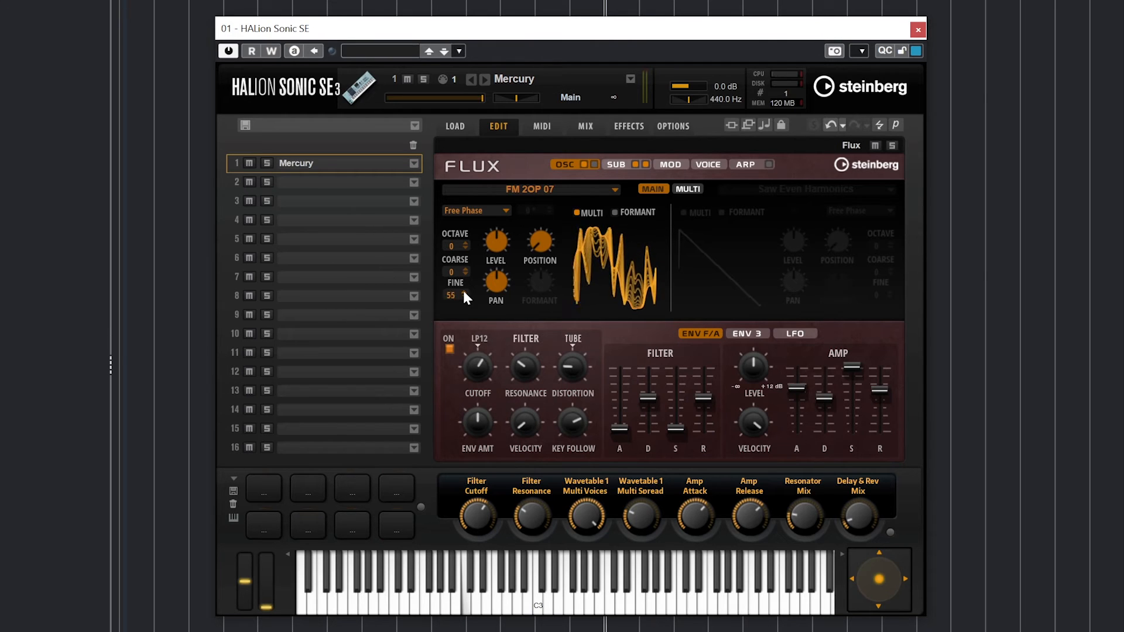
{"action": "left_click", "coordinate": [452, 293]}
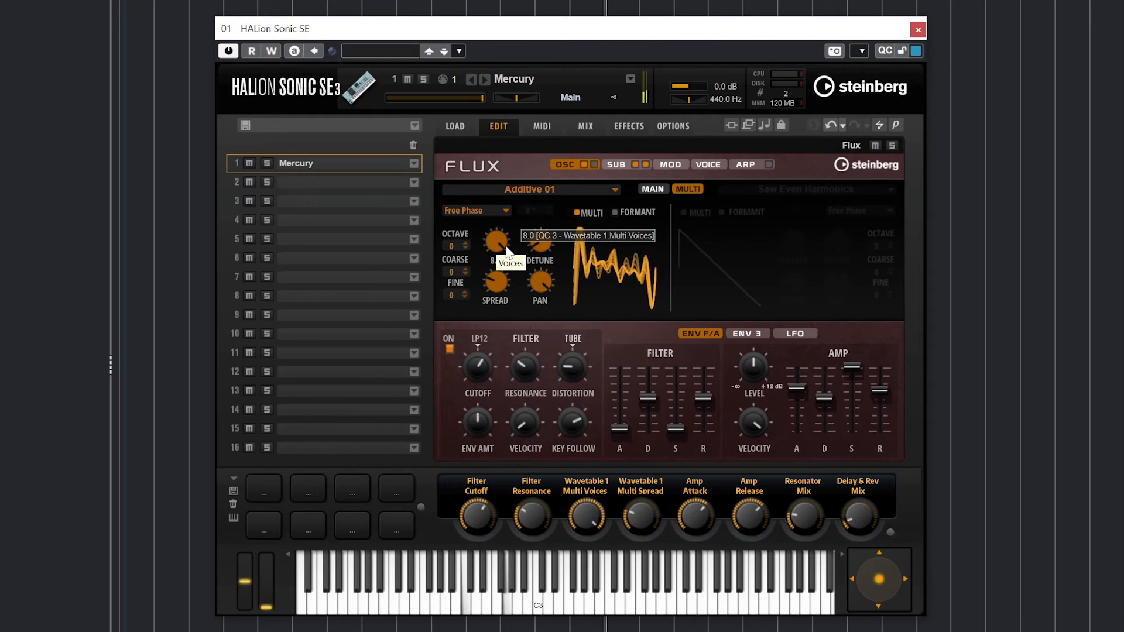
- Lower the multi voice Number, then raise it to about 5.8
{"action": "left_click_drag", "start_coordinate": [506, 248], "coordinate": [484, 388]}
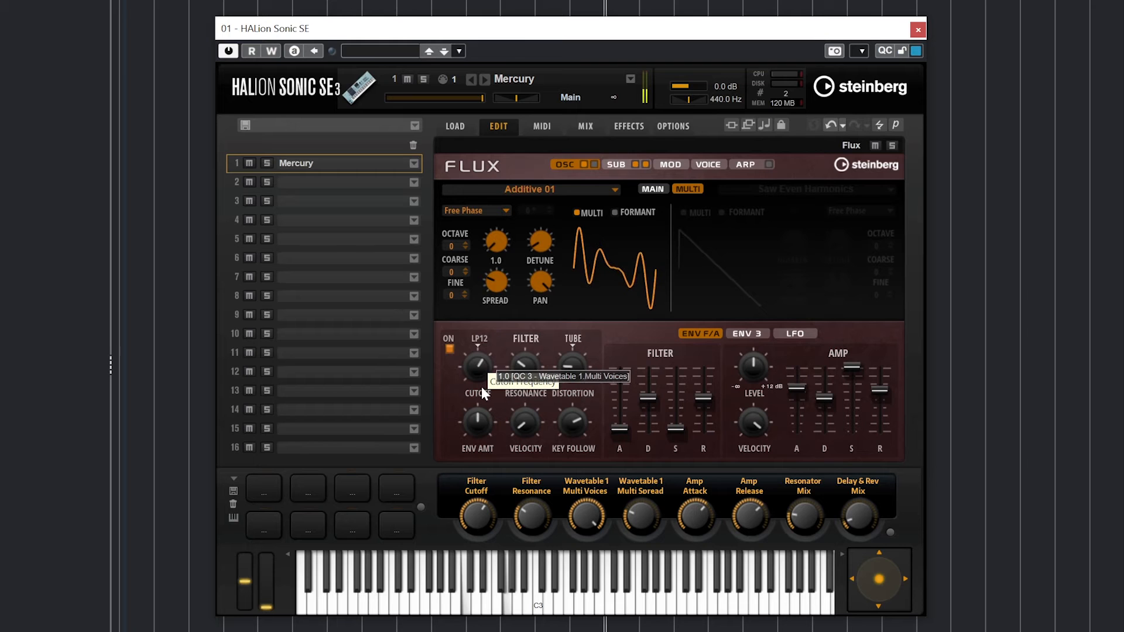
{"action": "left_click_drag", "start_coordinate": [481, 386], "coordinate": [493, 288]}
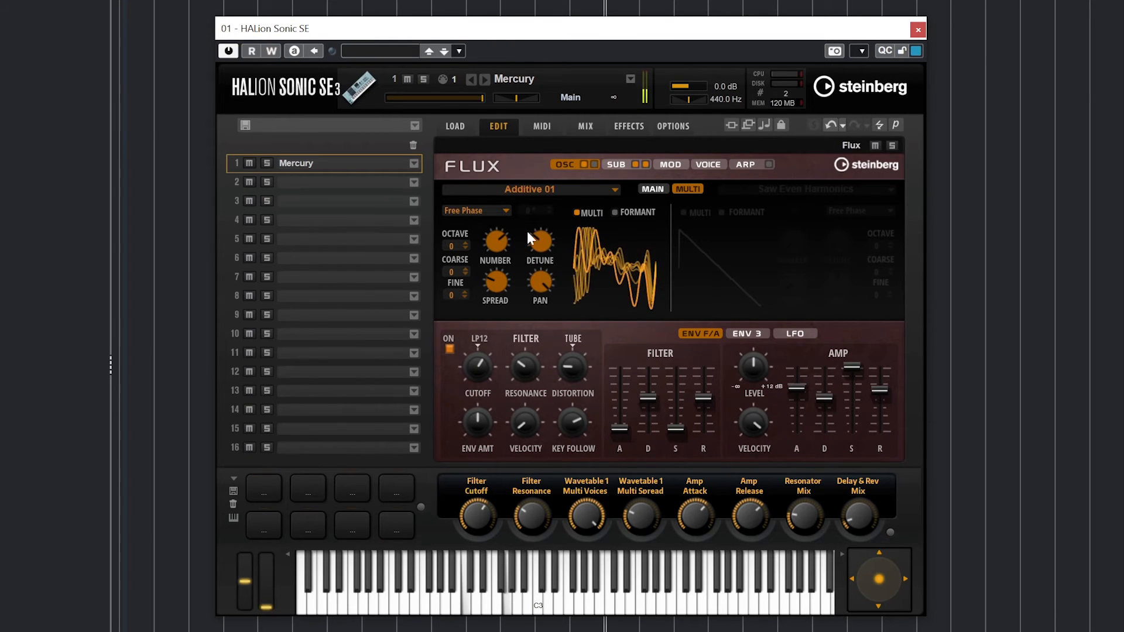
{"action": "mouse_move", "coordinate": [538, 240]}
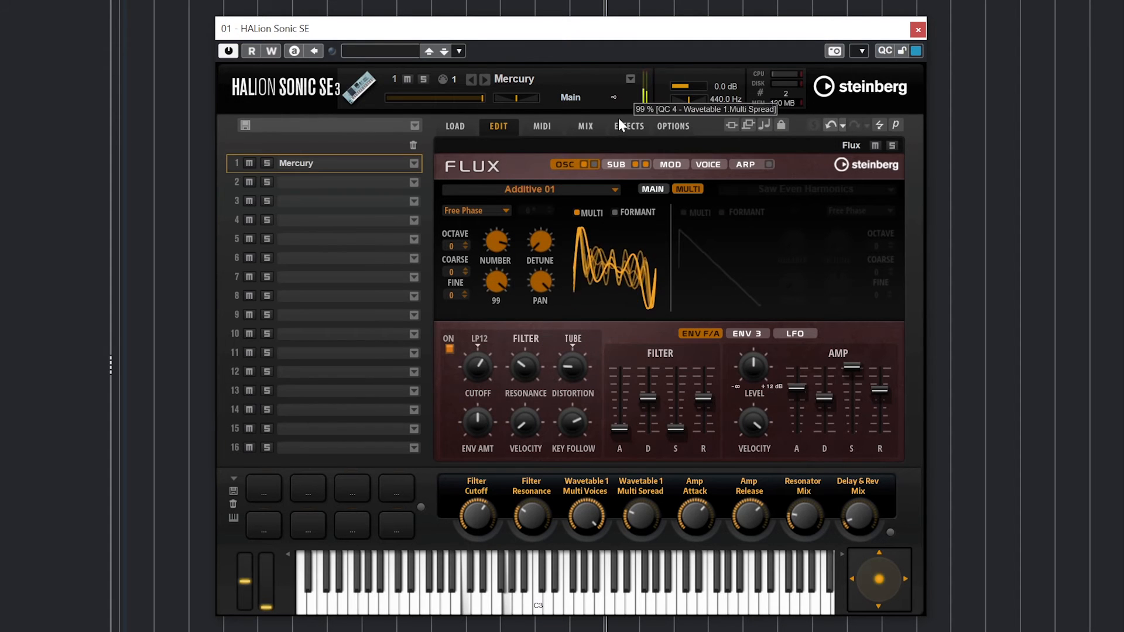
- Audition Saw, Pulse Wide and Sine waveforms for the sub oscillator, keeping Free Phase
{"action": "left_click", "coordinate": [488, 246]}
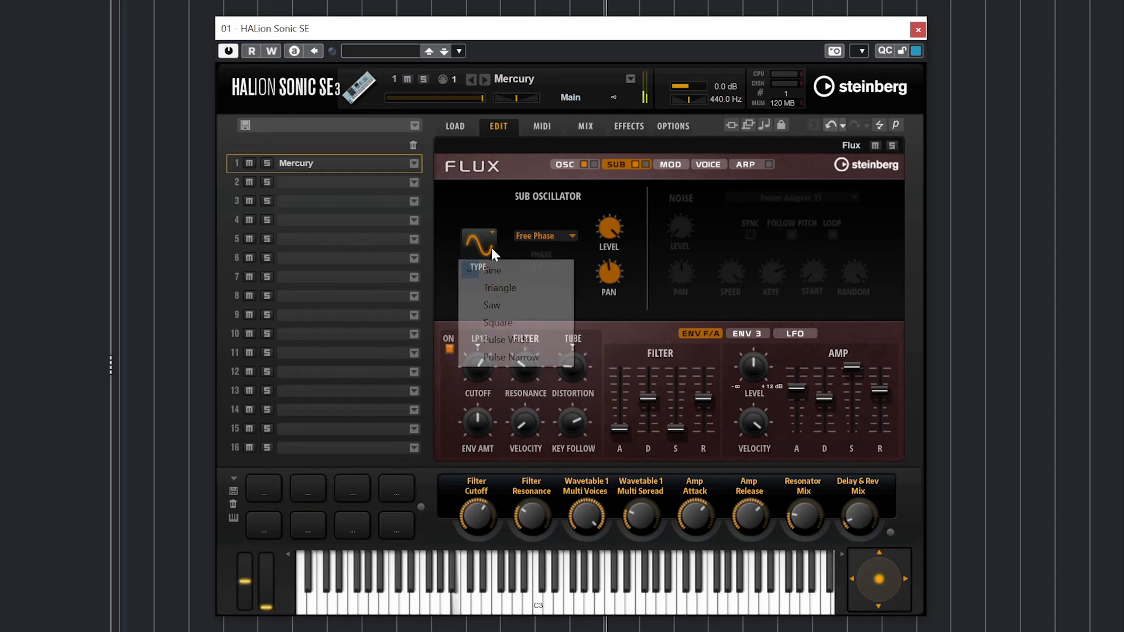
{"action": "left_click", "coordinate": [501, 306]}
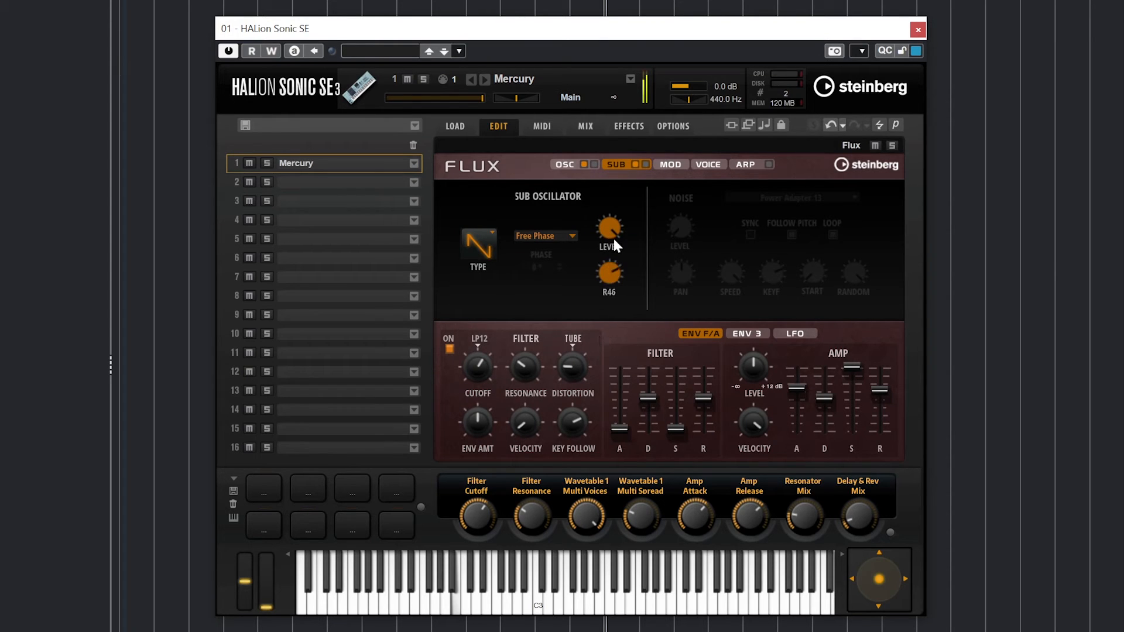
{"action": "left_click", "coordinate": [537, 237]}
{"action": "left_click", "coordinate": [490, 250]}
{"action": "left_click", "coordinate": [489, 251]}
{"action": "left_click", "coordinate": [501, 346]}
{"action": "left_click", "coordinate": [493, 261]}
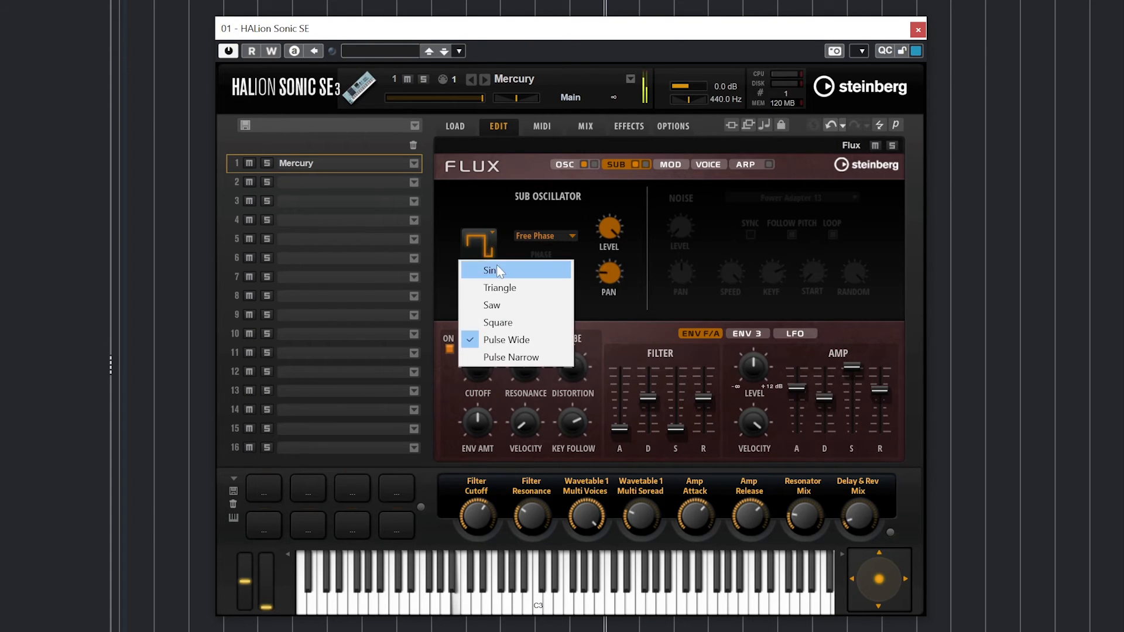
{"action": "left_click", "coordinate": [496, 268]}
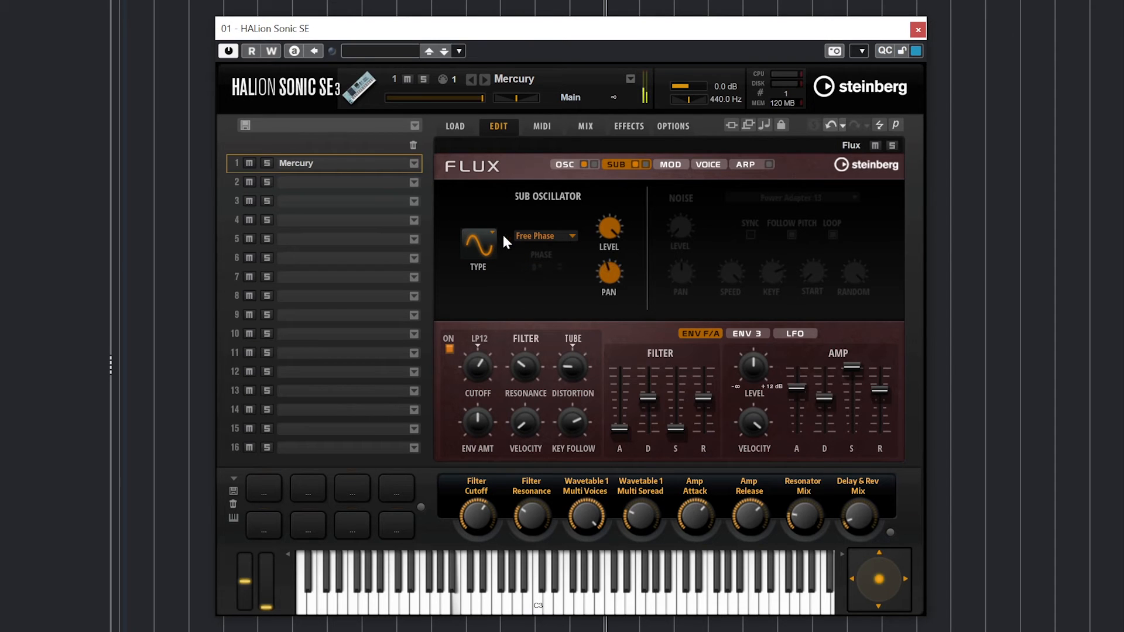
- Settle on a Triangle sub oscillator wave after trying Square, and lower its level to 24
{"action": "left_click", "coordinate": [488, 241]}
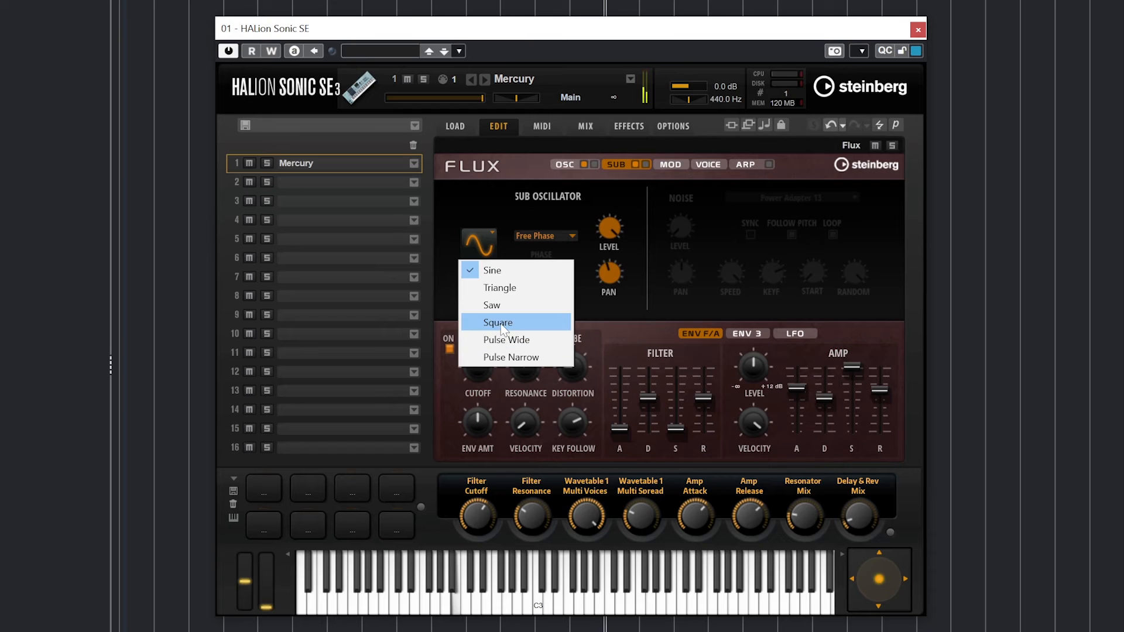
{"action": "left_click", "coordinate": [499, 323]}
{"action": "left_click", "coordinate": [486, 251]}
{"action": "left_click", "coordinate": [497, 287]}
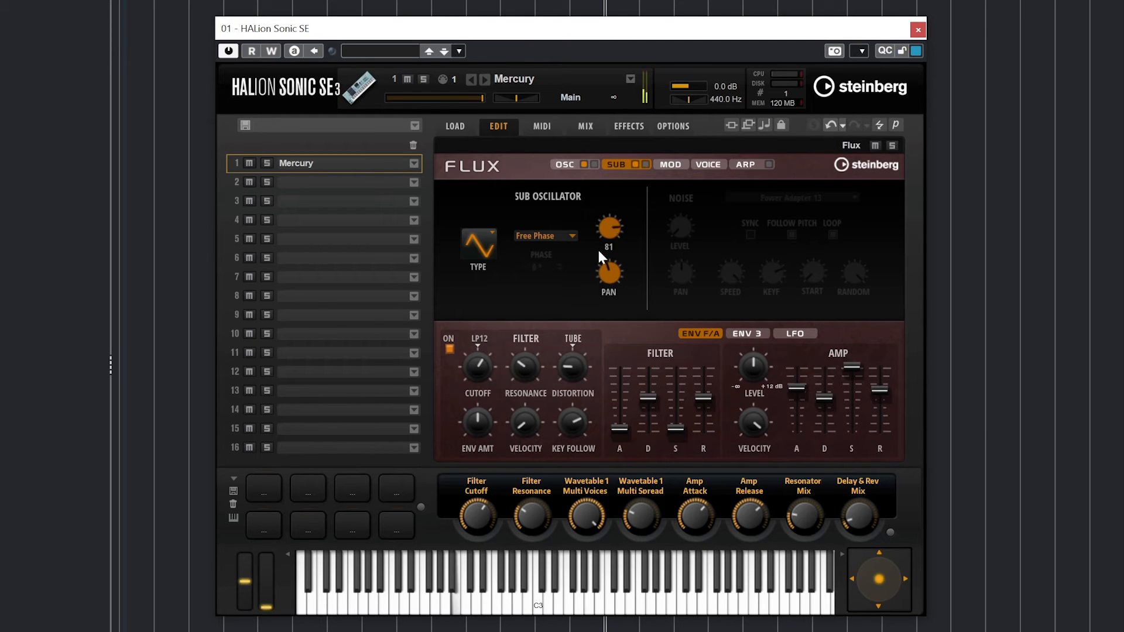
{"action": "left_click_drag", "start_coordinate": [598, 253], "coordinate": [592, 320]}
- Switch on the noise, pan it to L21, set speed 95.5 and key follow -106
{"action": "left_click", "coordinate": [644, 164]}
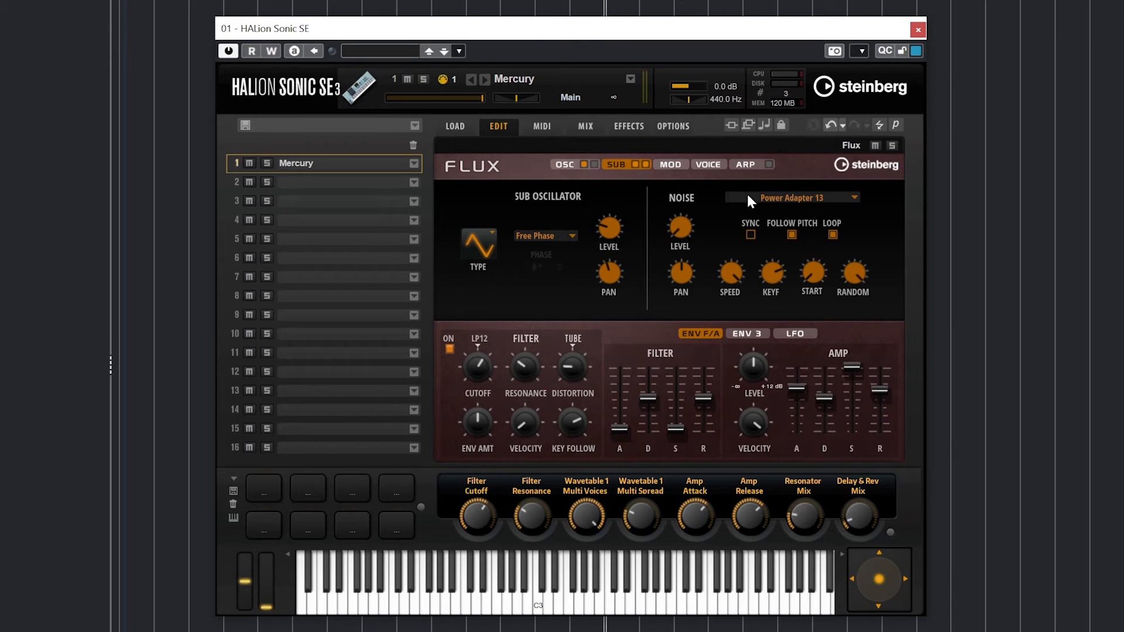
{"action": "left_click_drag", "start_coordinate": [680, 230], "coordinate": [679, 228]}
{"action": "left_click_drag", "start_coordinate": [680, 273], "coordinate": [668, 282]}
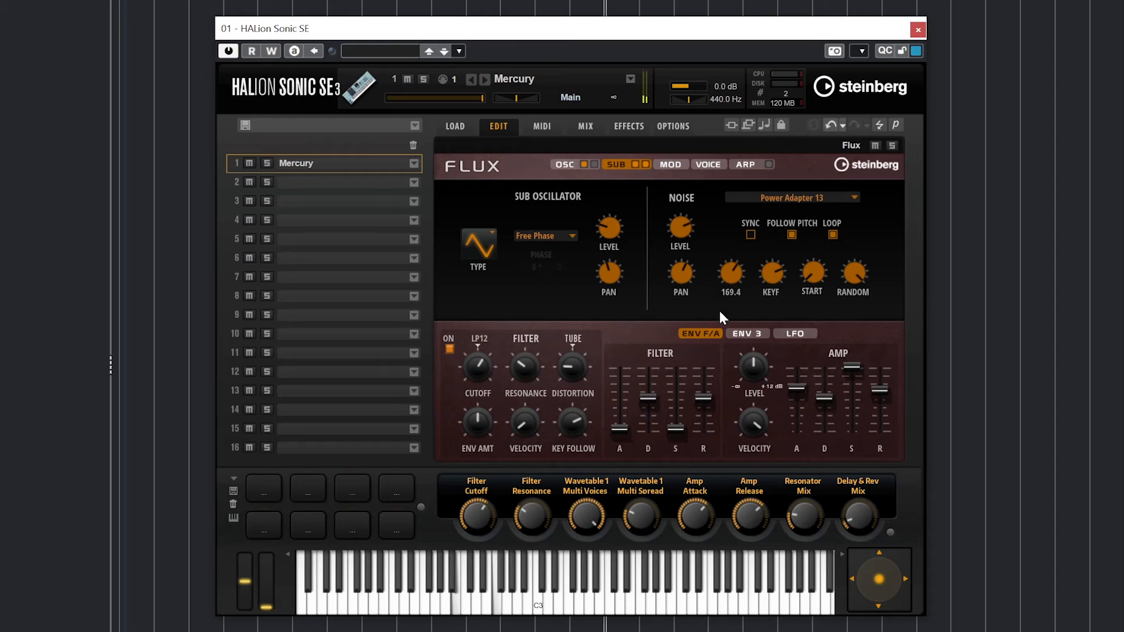
{"action": "left_click_drag", "start_coordinate": [719, 311], "coordinate": [714, 324]}
{"action": "left_click_drag", "start_coordinate": [757, 294], "coordinate": [753, 328]}
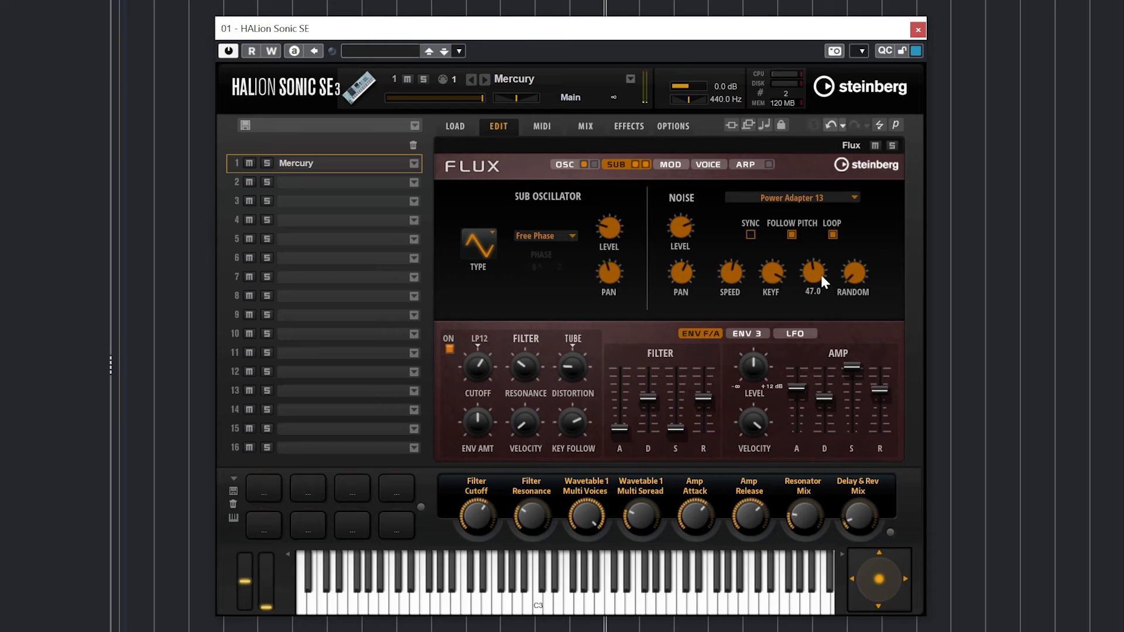
- In the modulation matrix, disable rows 2 through 8 and check row 1's source choices
{"action": "left_click", "coordinate": [672, 165]}
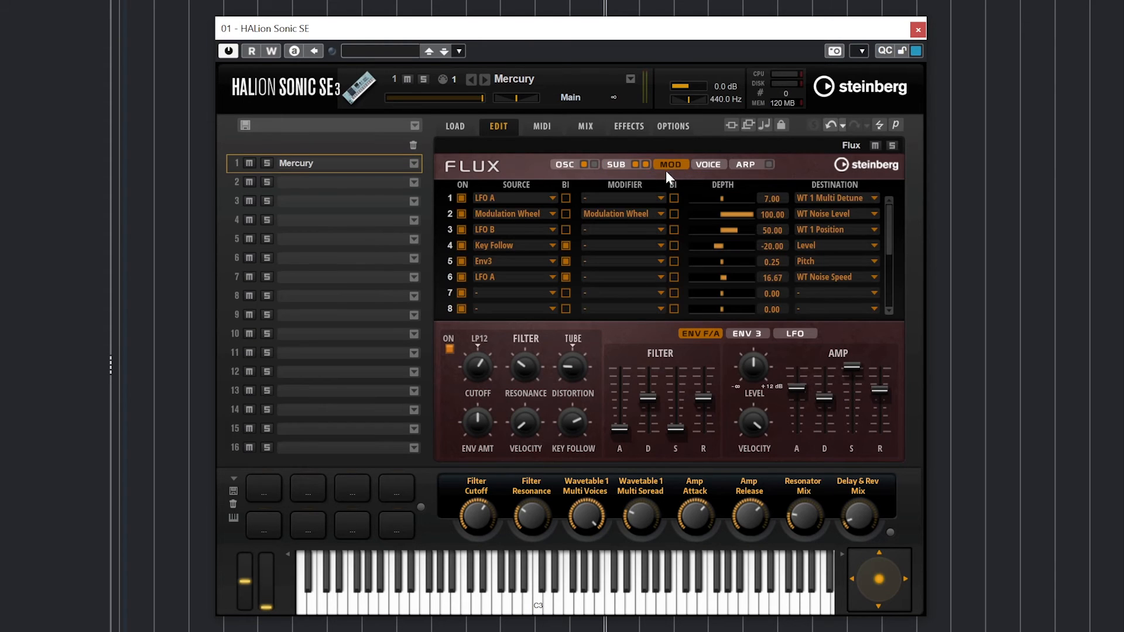
{"action": "left_click", "coordinate": [461, 214]}
{"action": "left_click", "coordinate": [461, 230]}
{"action": "left_click", "coordinate": [461, 246]}
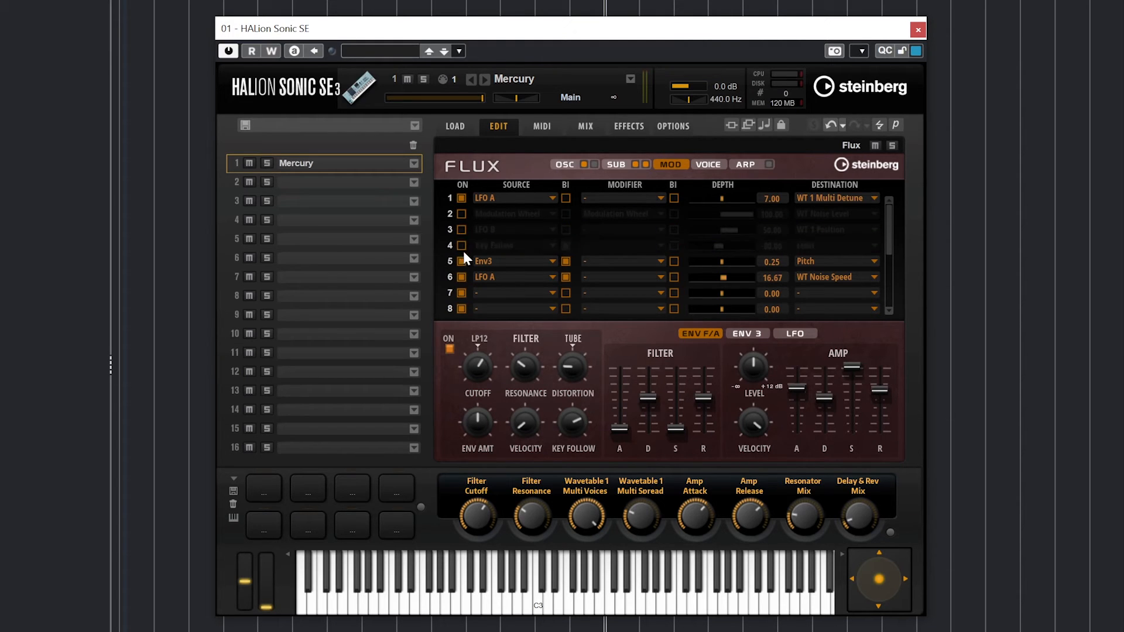
{"action": "left_click", "coordinate": [461, 262]}
{"action": "left_click", "coordinate": [462, 277]}
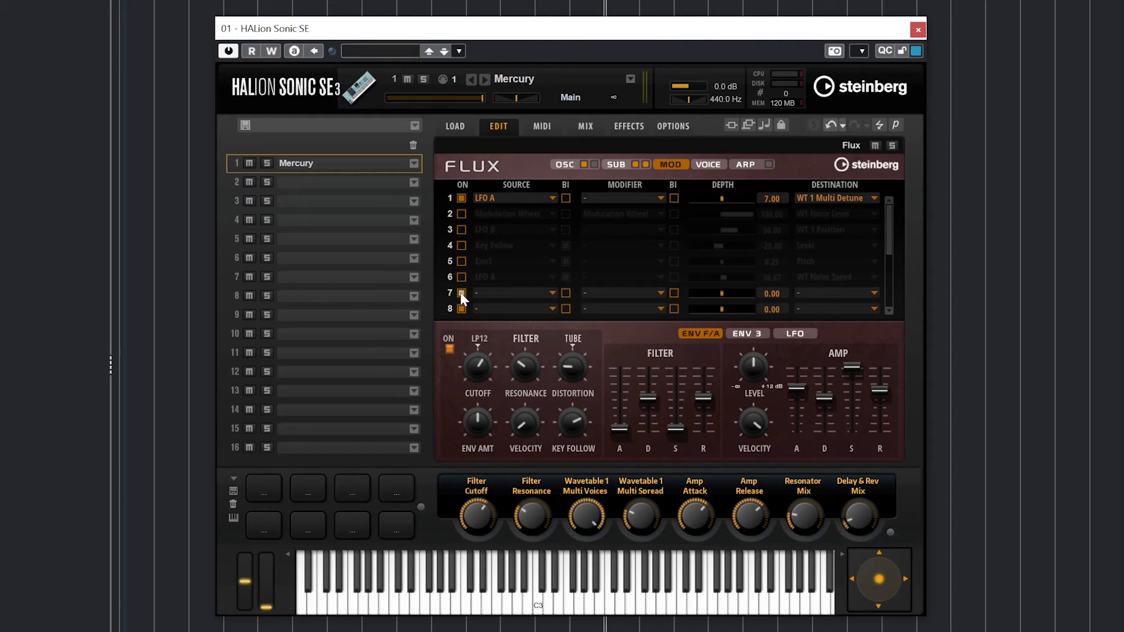
{"action": "left_click", "coordinate": [461, 293]}
{"action": "left_click", "coordinate": [460, 310]}
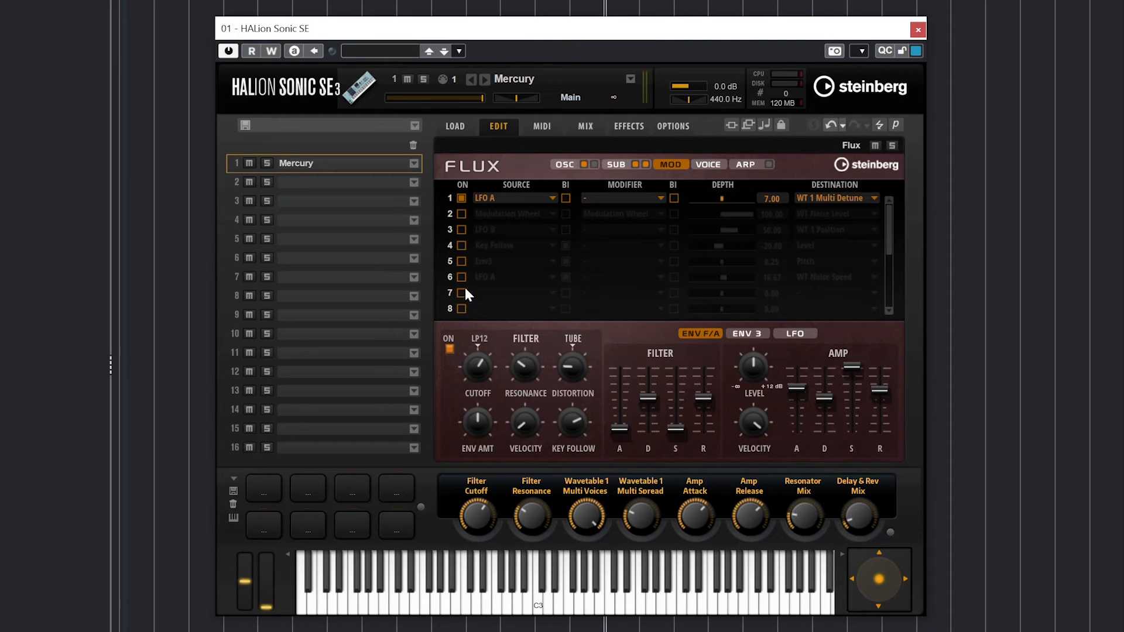
{"action": "left_click", "coordinate": [498, 203]}
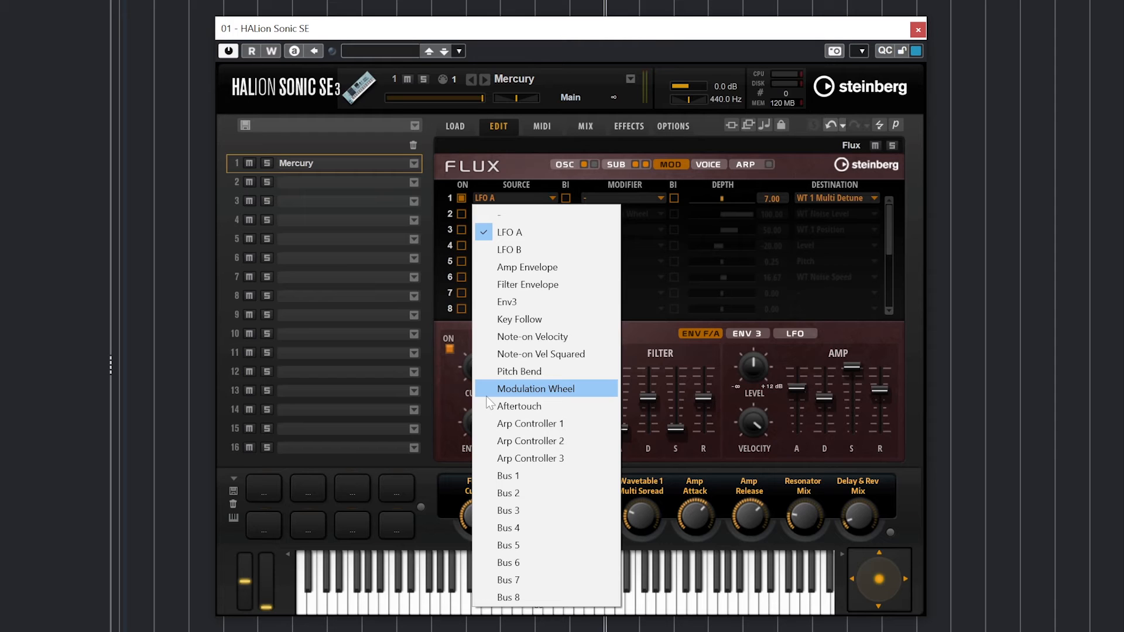
- Keep LFO A as row 1's source and change its destination to Pitch
{"action": "left_click", "coordinate": [541, 179]}
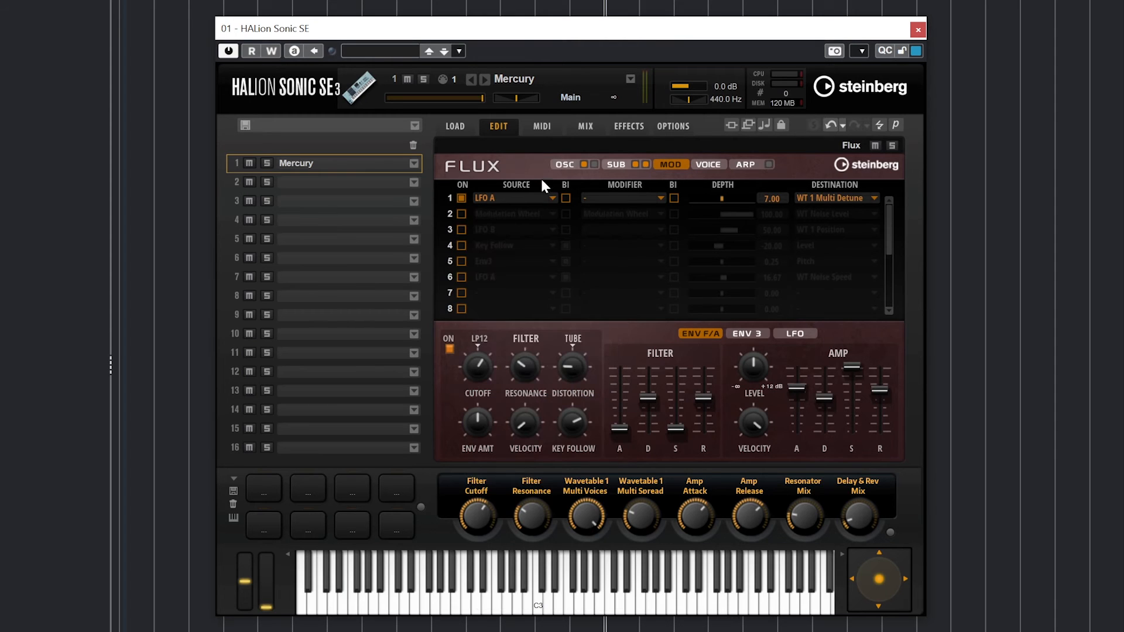
{"action": "left_click", "coordinate": [834, 199]}
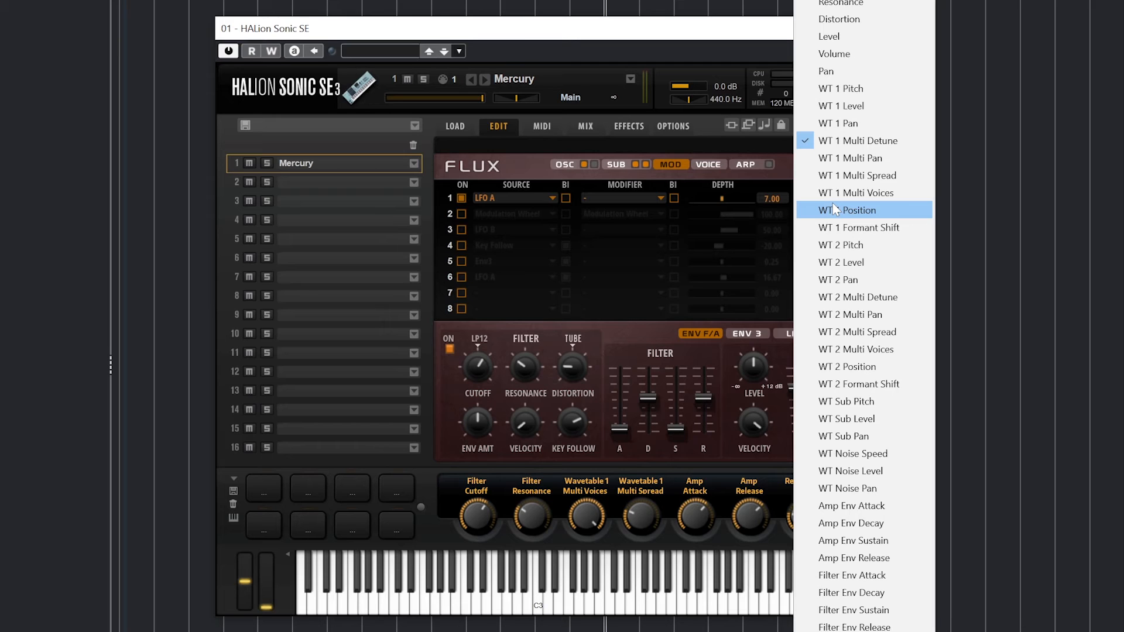
{"action": "left_click", "coordinate": [835, 209]}
- Turn LFO A's rate down on the LFO page
{"action": "left_click", "coordinate": [794, 333]}
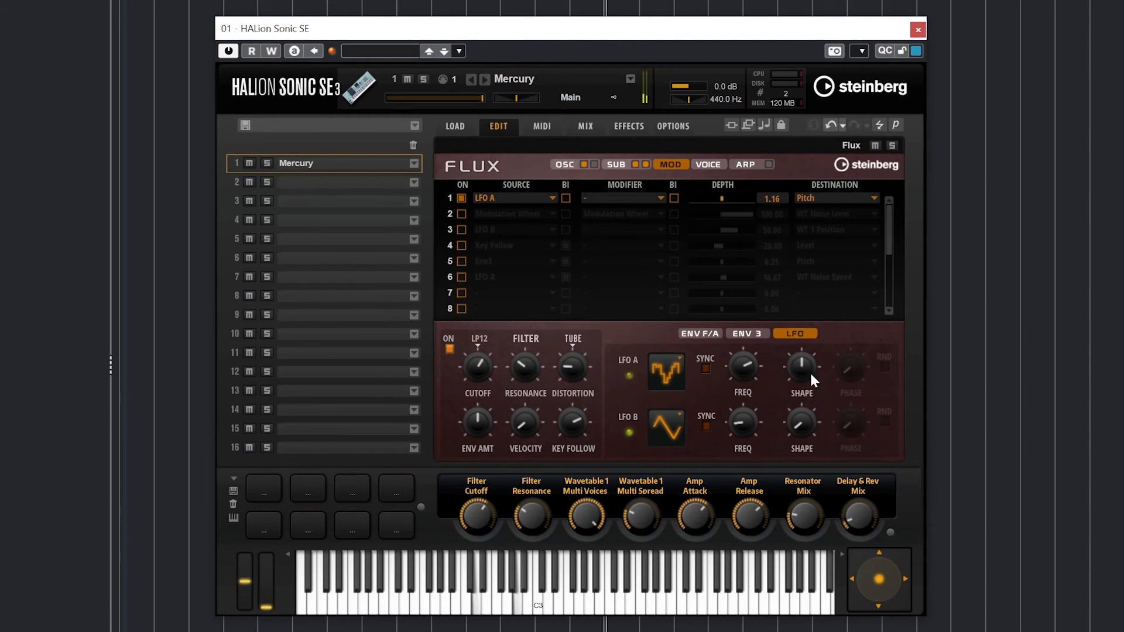
{"action": "left_click_drag", "start_coordinate": [744, 381], "coordinate": [744, 410]}
{"action": "mouse_move", "coordinate": [796, 367]}
{"action": "left_click_drag", "start_coordinate": [729, 367], "coordinate": [746, 464]}
- Raise modulation row 1's depth to 17.84
{"action": "left_click", "coordinate": [619, 165]}
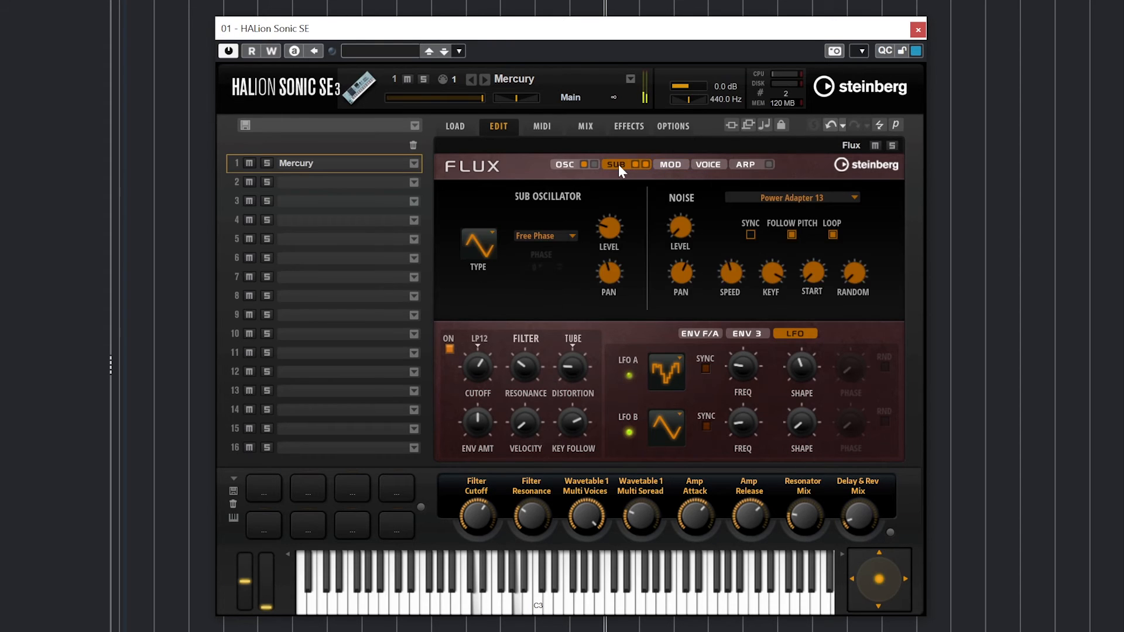
{"action": "left_click", "coordinate": [676, 165]}
{"action": "left_click_drag", "start_coordinate": [726, 197], "coordinate": [741, 198]}
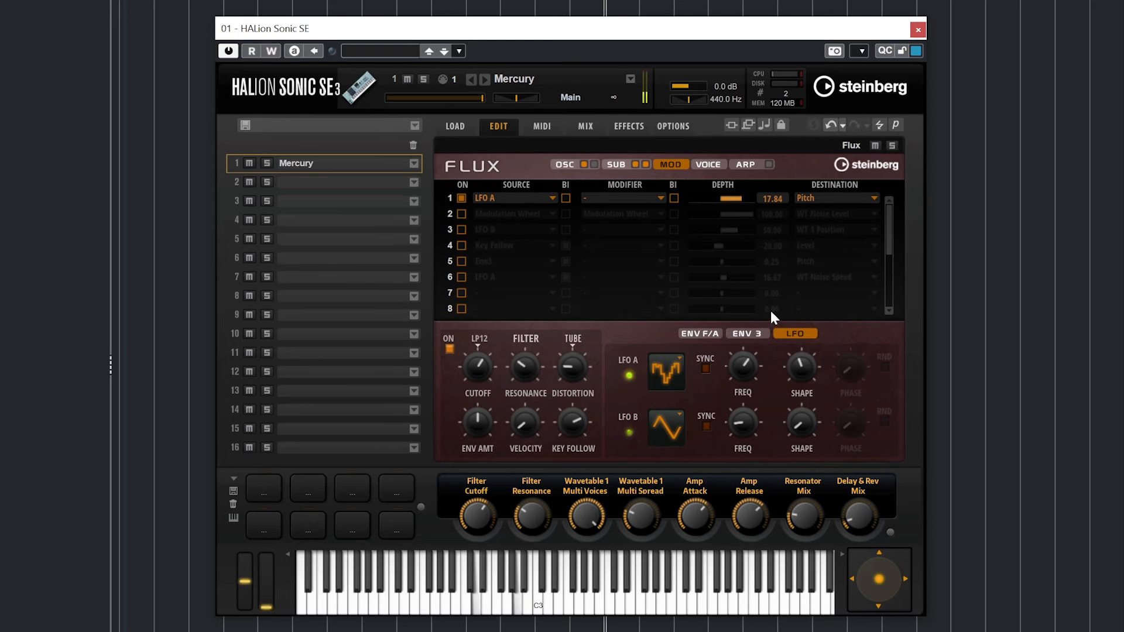
- Set LFO A to 1.09 Hz with a sawtooth wave after trying sine and triangle
{"action": "left_click_drag", "start_coordinate": [744, 362], "coordinate": [745, 375]}
{"action": "left_click", "coordinate": [667, 374]}
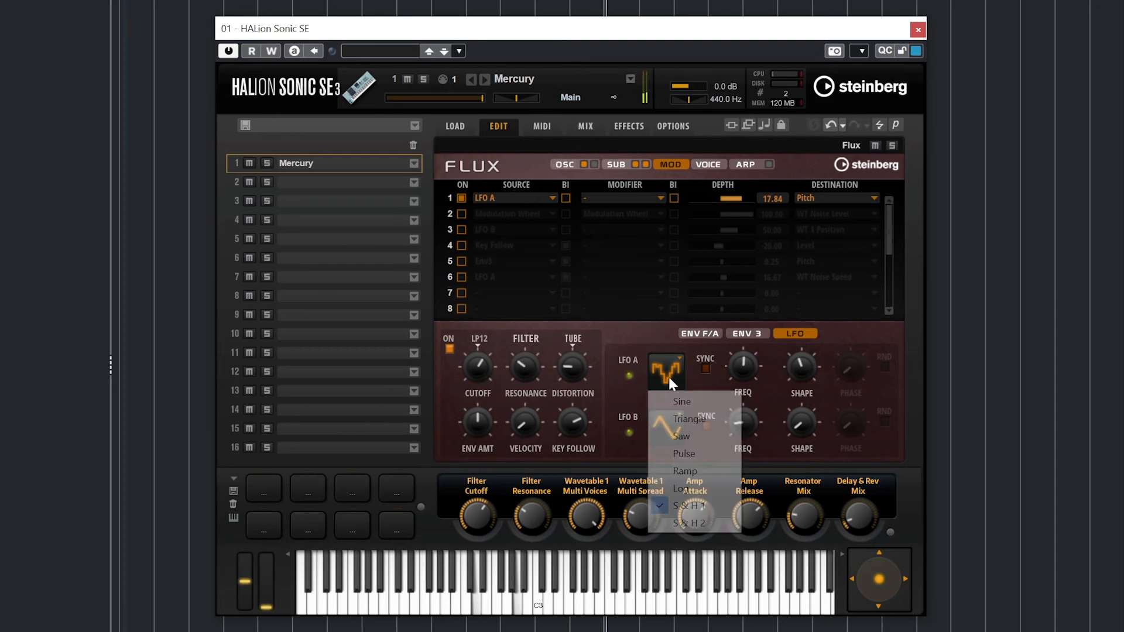
{"action": "left_click", "coordinate": [695, 403]}
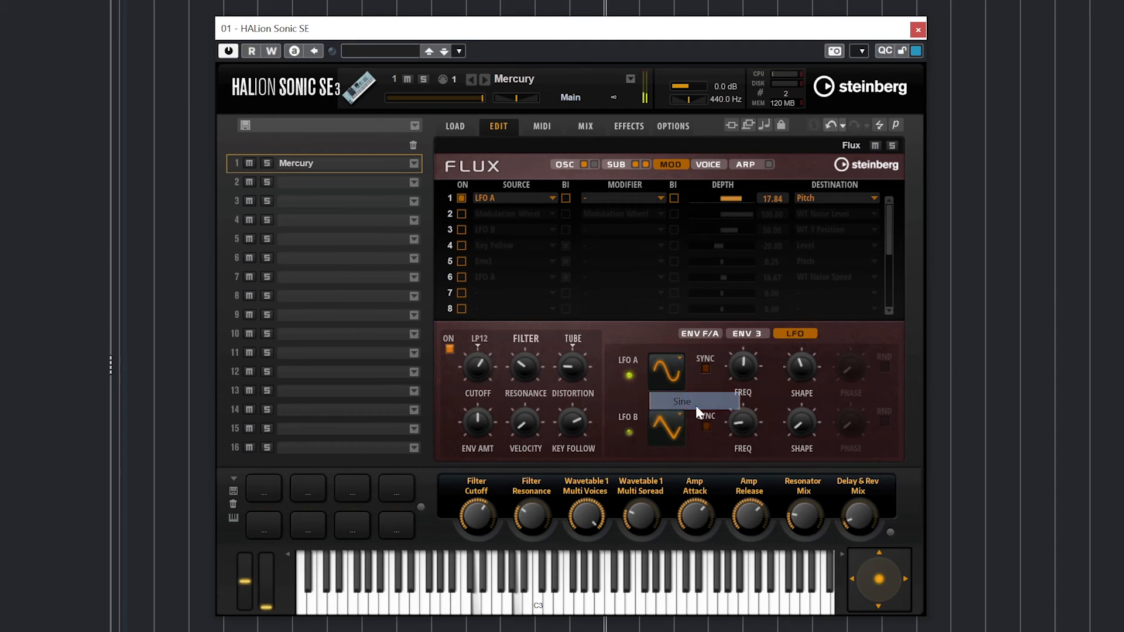
{"action": "left_click", "coordinate": [673, 373]}
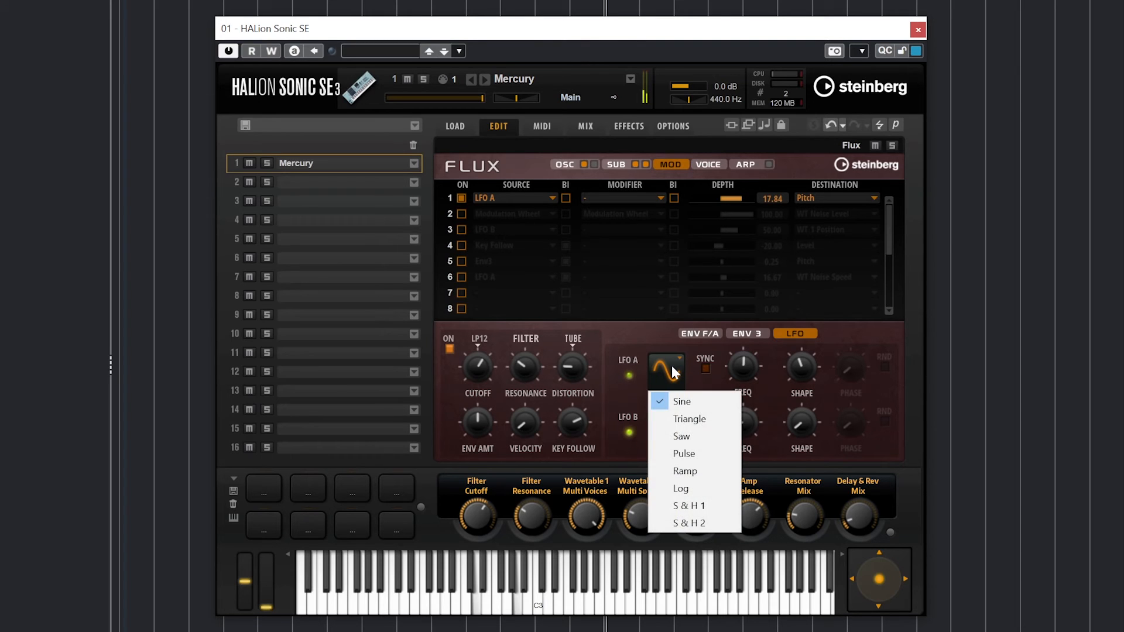
{"action": "left_click", "coordinate": [683, 417]}
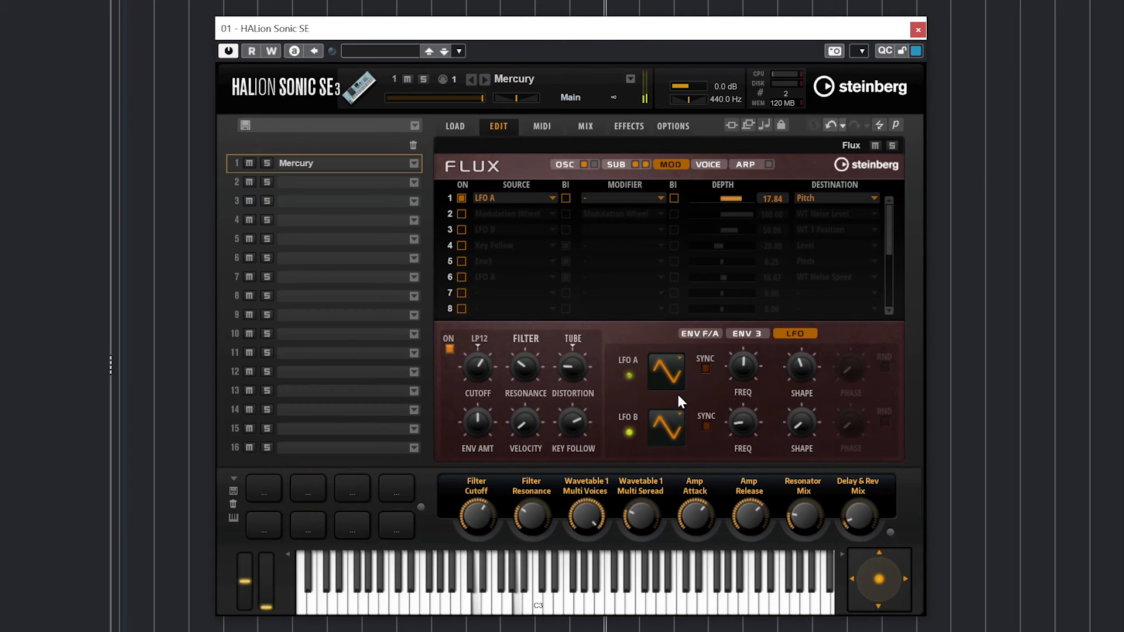
{"action": "left_click", "coordinate": [675, 379]}
{"action": "left_click", "coordinate": [674, 433]}
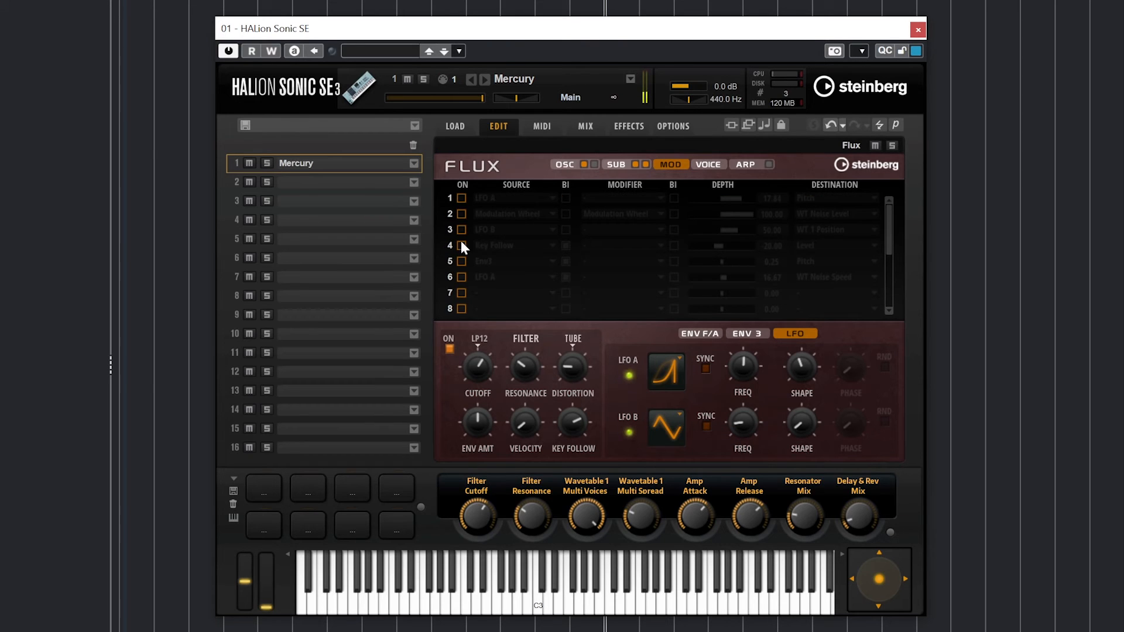
{"action": "left_click", "coordinate": [707, 163]}
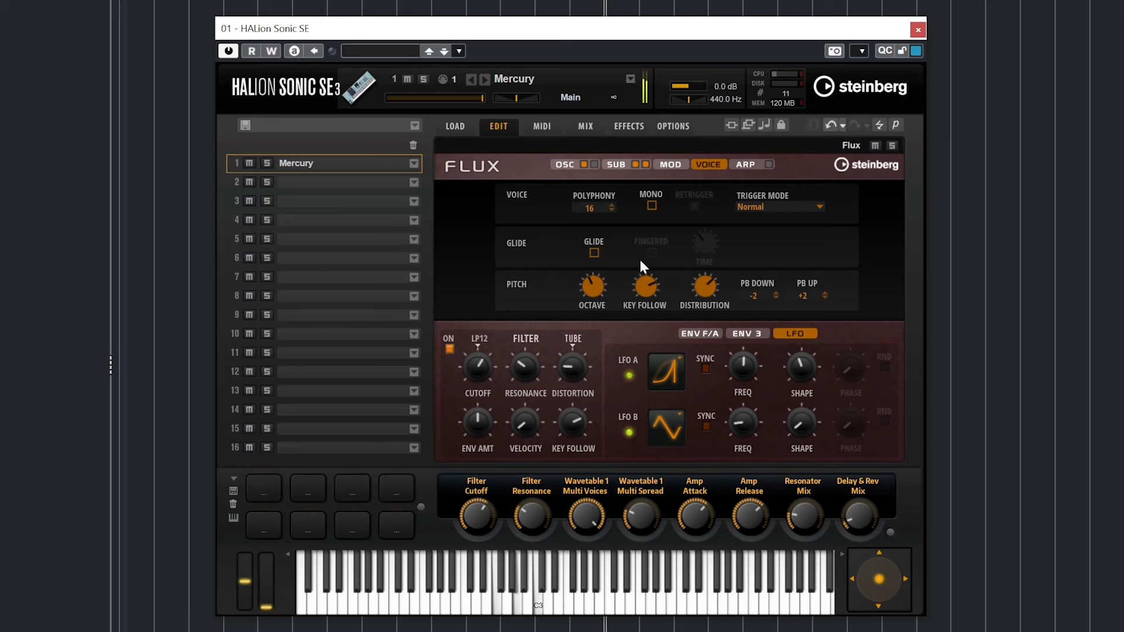
- Try Mono, Retrigger on/off and Resume trigger mode on the Voice page, then show the arpeggiator
{"action": "left_click", "coordinate": [651, 205]}
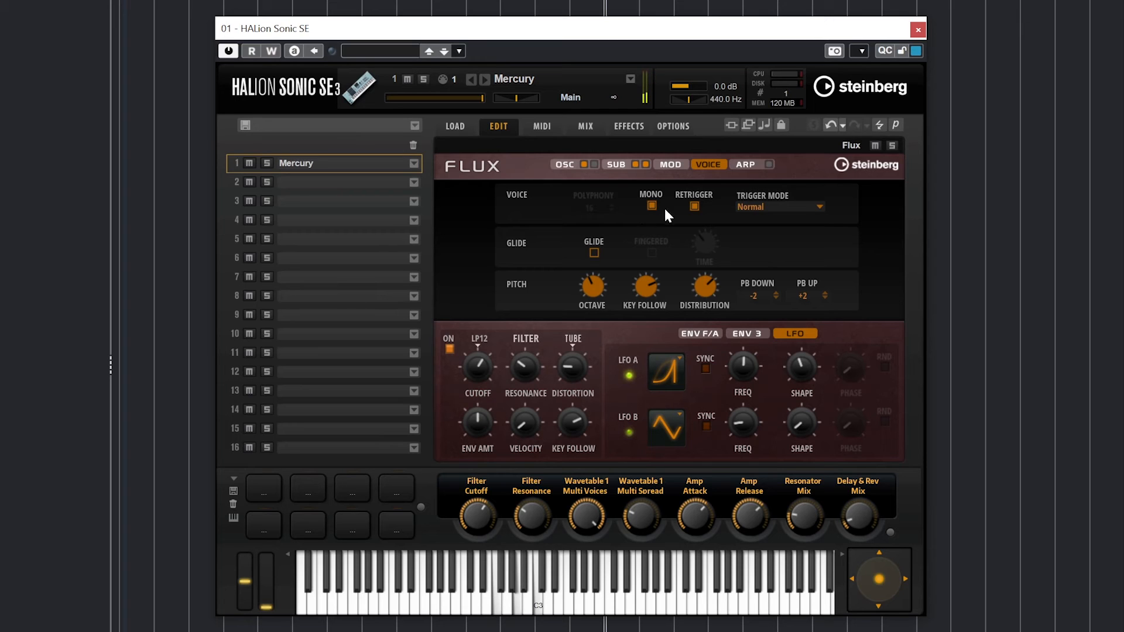
{"action": "left_click", "coordinate": [693, 207]}
{"action": "left_click", "coordinate": [694, 206]}
{"action": "left_click", "coordinate": [694, 207]}
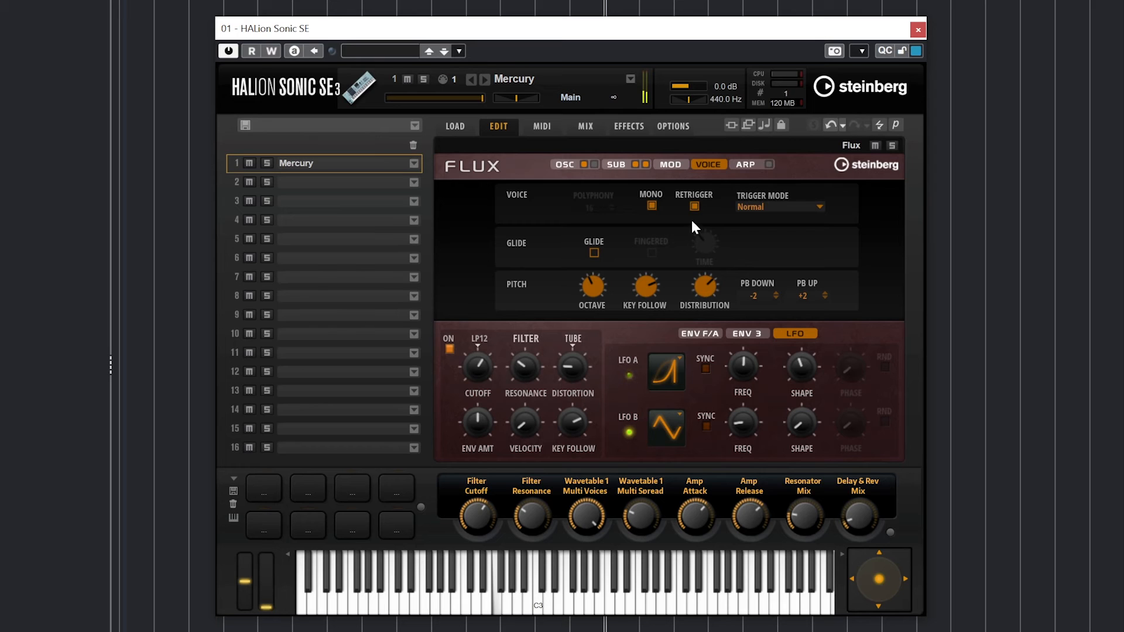
{"action": "left_click", "coordinate": [767, 206]}
{"action": "left_click", "coordinate": [771, 240]}
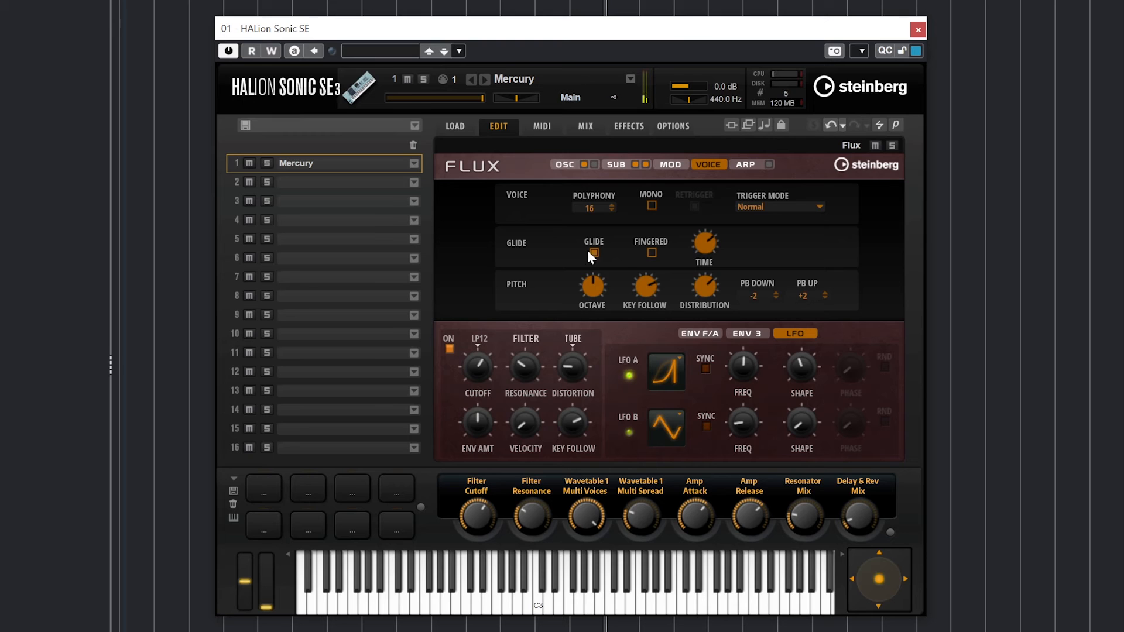
{"action": "left_click", "coordinate": [670, 165]}
{"action": "left_click", "coordinate": [742, 165]}
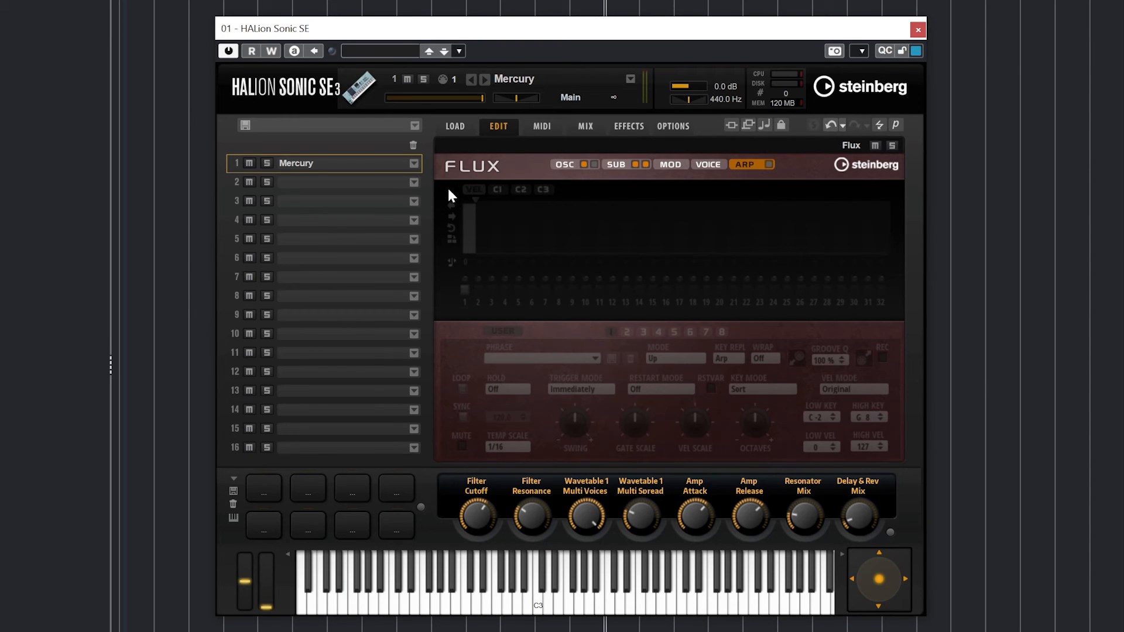
- Turn the arpeggiator on and load Bass&Chord Arp 01 from the Bass & Chord folder
{"action": "left_click", "coordinate": [768, 164]}
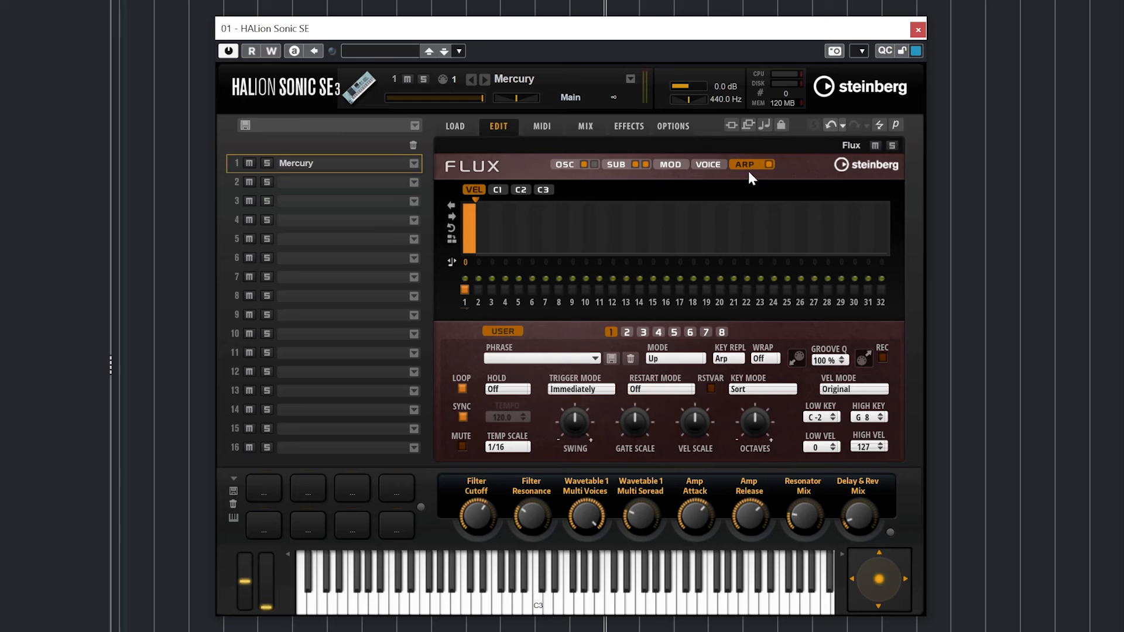
{"action": "left_click", "coordinate": [533, 358]}
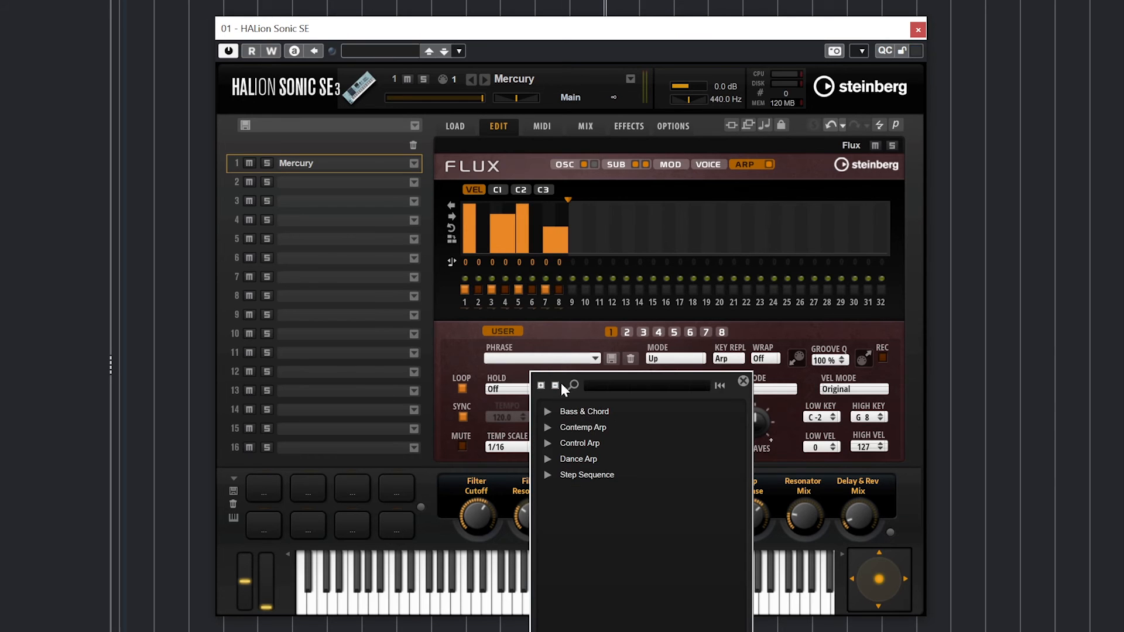
{"action": "left_click", "coordinate": [547, 412]}
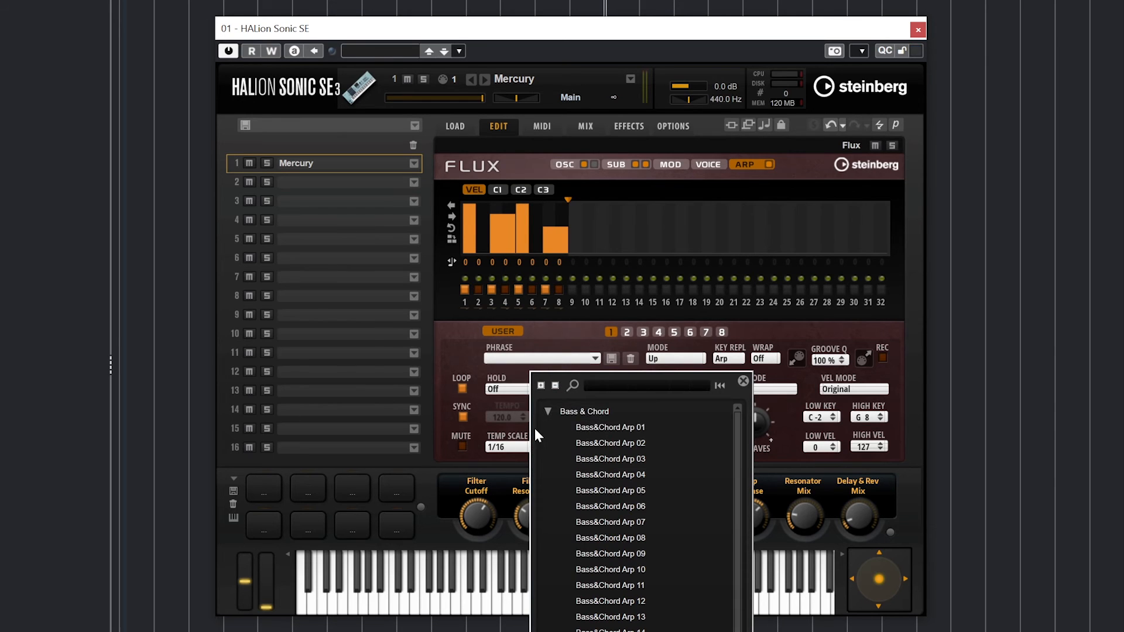
{"action": "left_click", "coordinate": [581, 433]}
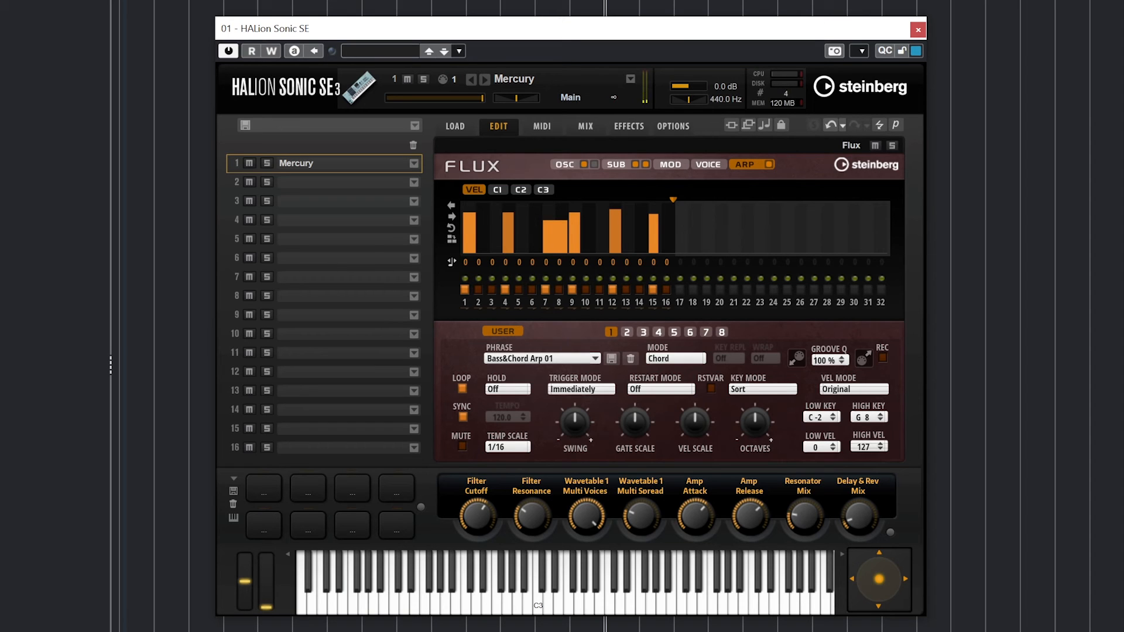
- Shorten the arp pattern to 8 steps, lower step 4's velocity to 75 and extend it
{"action": "left_click_drag", "start_coordinate": [676, 197], "coordinate": [567, 206]}
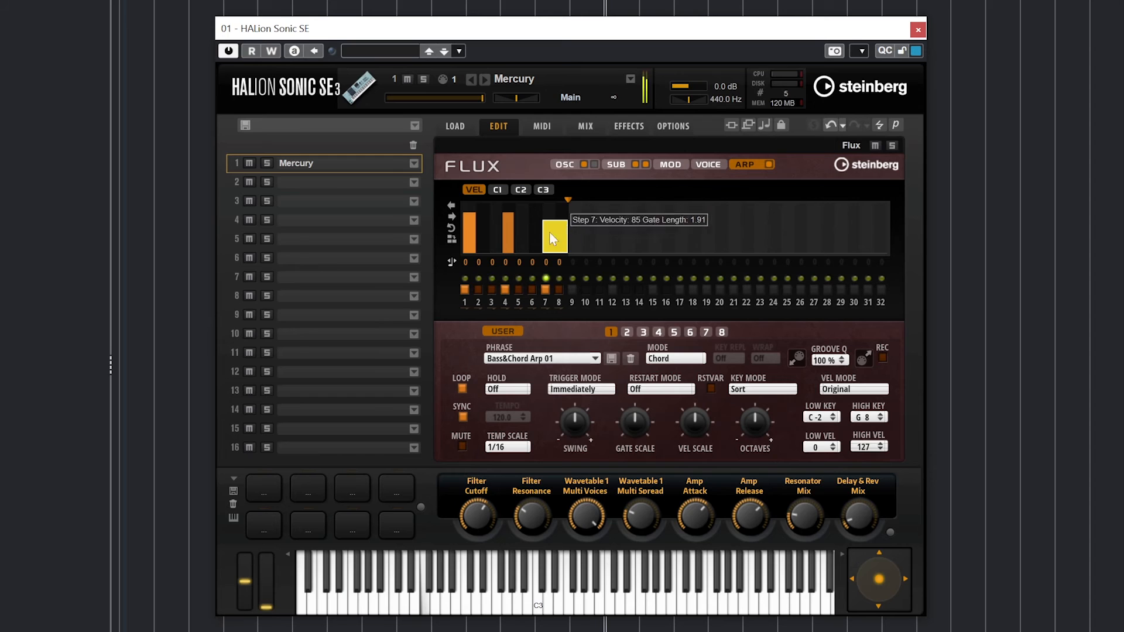
{"action": "mouse_move", "coordinate": [510, 244]}
{"action": "left_mouse_down"}
{"action": "mouse_move", "coordinate": [513, 257]}
{"action": "mouse_move", "coordinate": [519, 232]}
{"action": "left_mouse_up"}
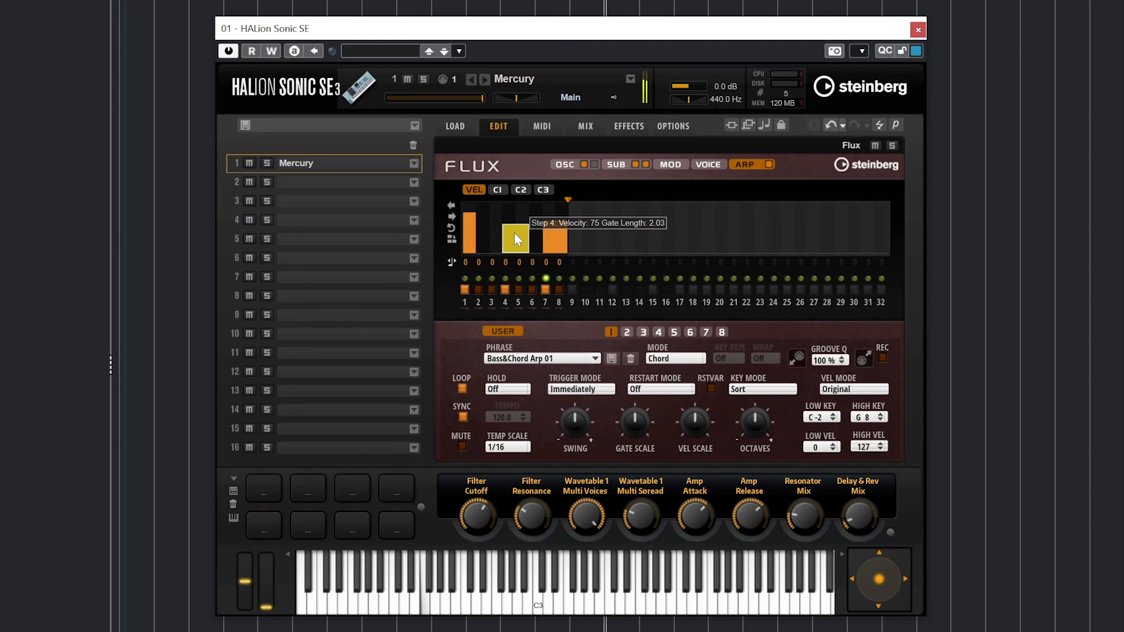
{"action": "left_click_drag", "start_coordinate": [514, 233], "coordinate": [509, 237]}
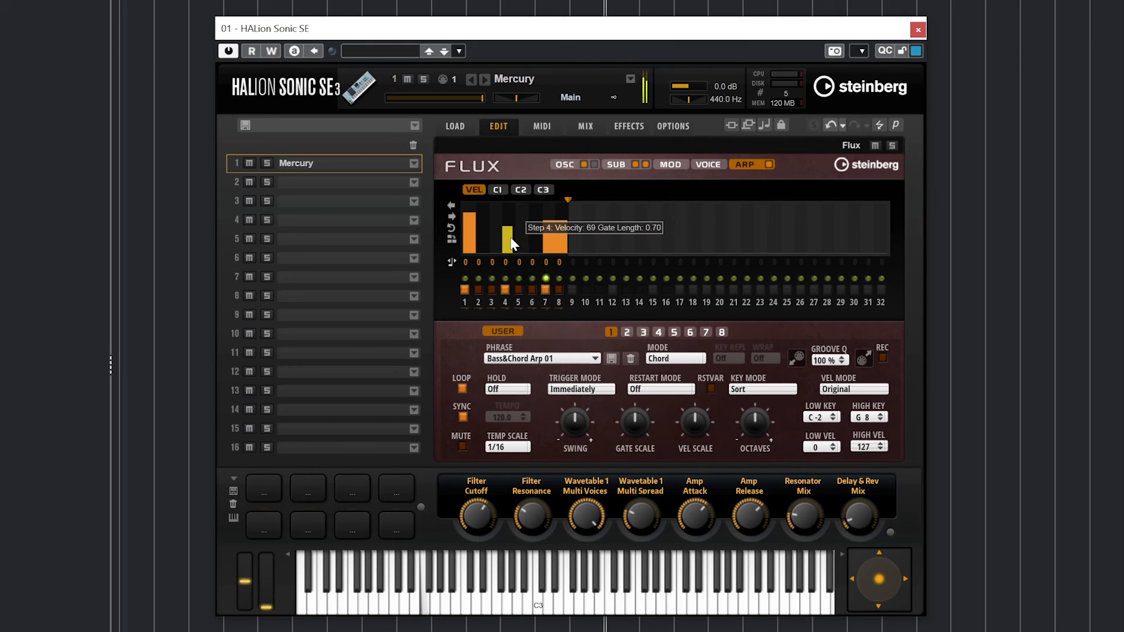
{"action": "right_click", "coordinate": [506, 242]}
{"action": "left_click", "coordinate": [542, 289]}
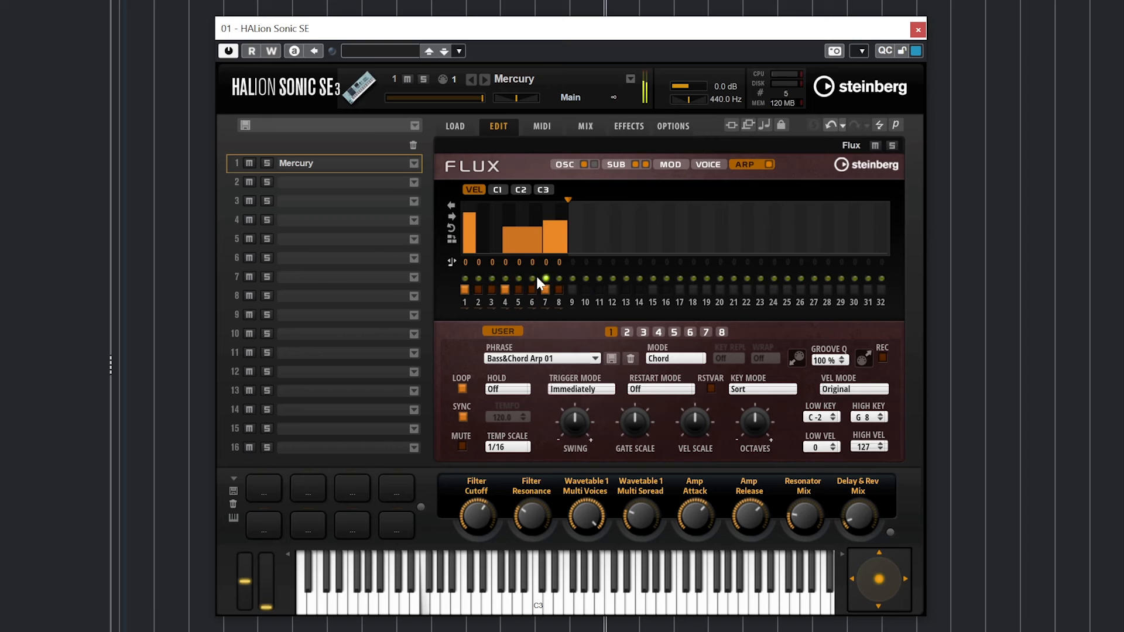
- Fill all arpeggio gaps, drop step 1's velocity to 37, then reset all step lengths
{"action": "right_click", "coordinate": [472, 227]}
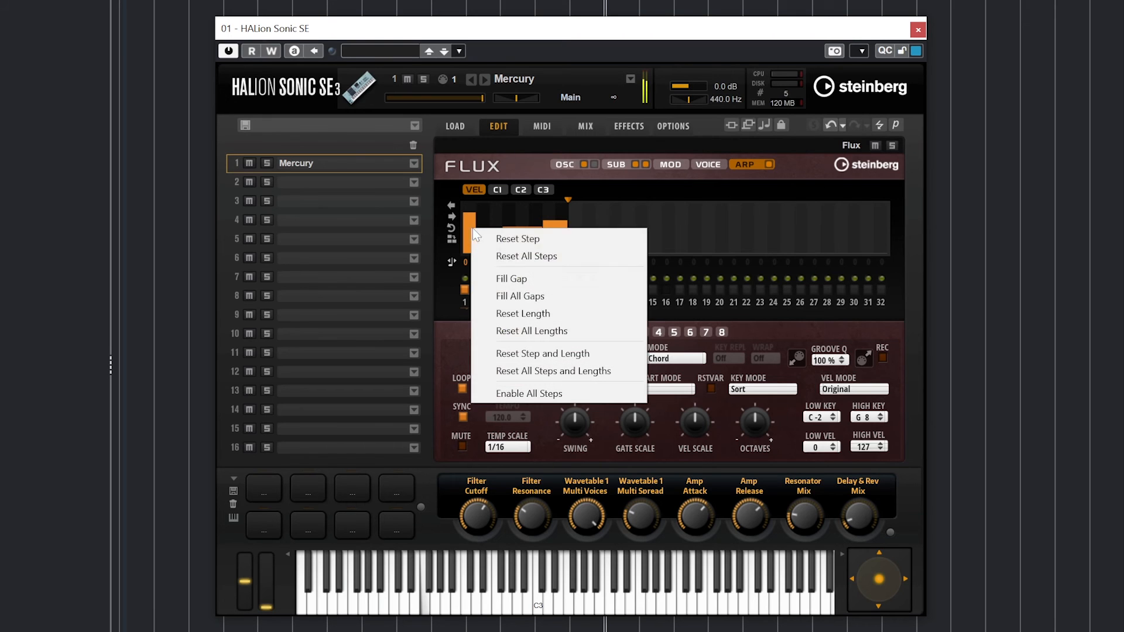
{"action": "left_click", "coordinate": [501, 295]}
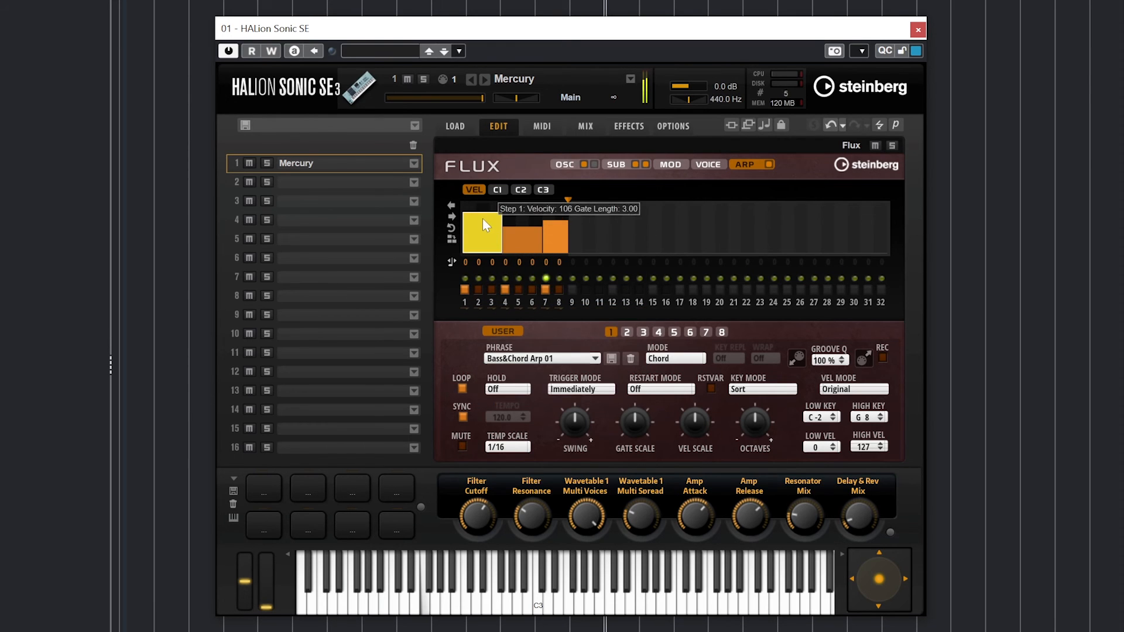
{"action": "left_click_drag", "start_coordinate": [482, 219], "coordinate": [485, 246]}
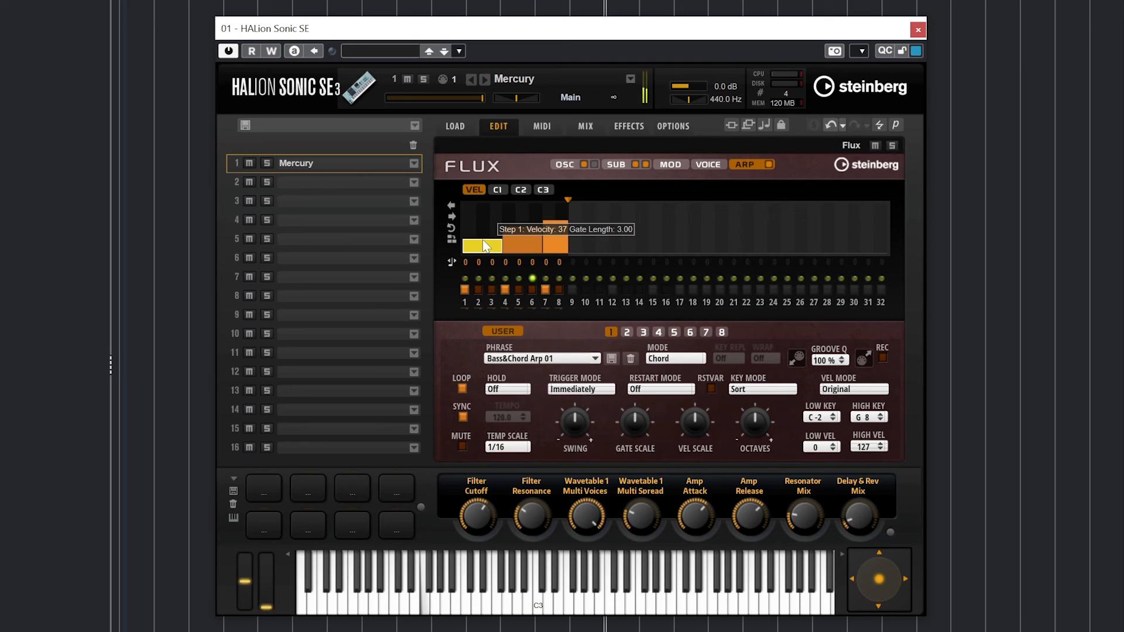
{"action": "right_click", "coordinate": [485, 246]}
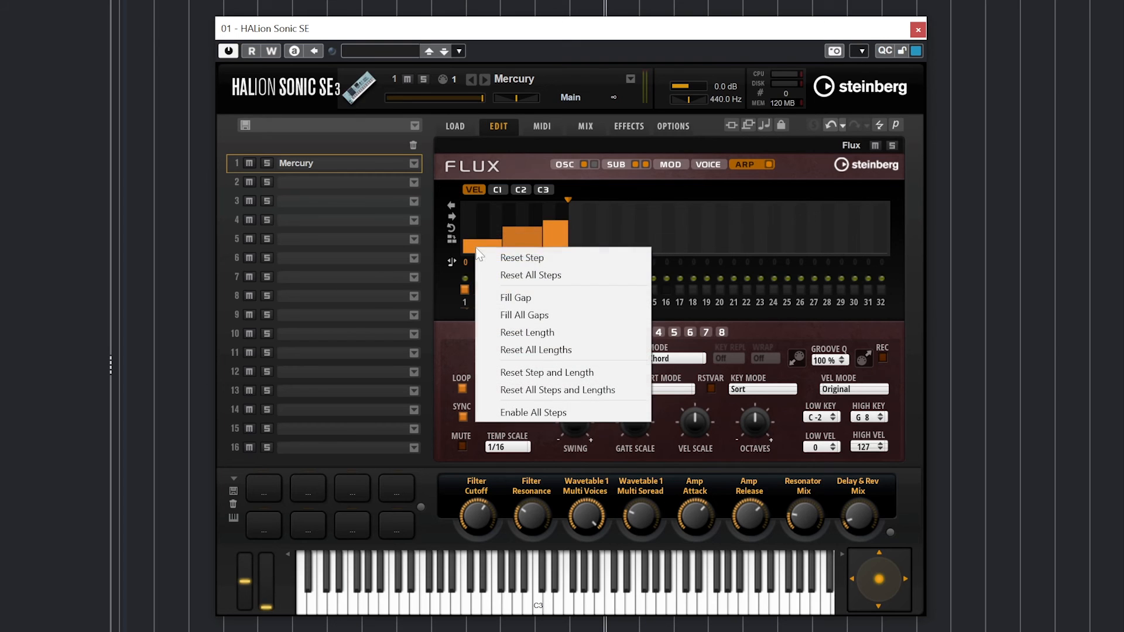
{"action": "left_click", "coordinate": [510, 349]}
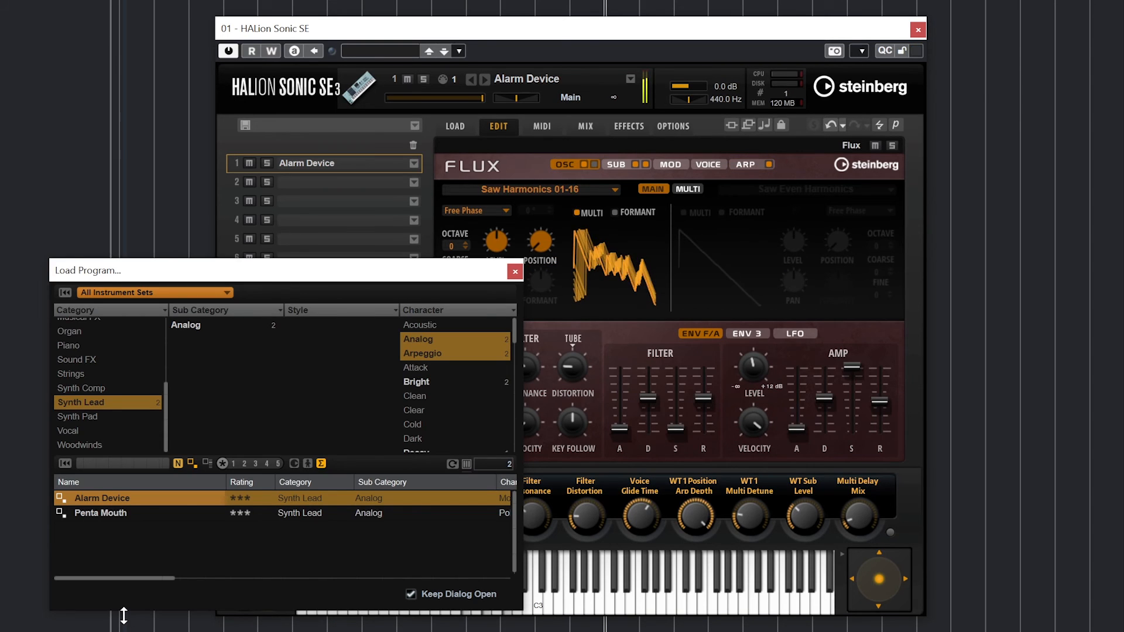
- Compare Alarm Device's arpeggio in Down, Up/Down 1 and Down/Up 1 modes
{"action": "left_click", "coordinate": [514, 272]}
{"action": "left_click", "coordinate": [732, 169]}
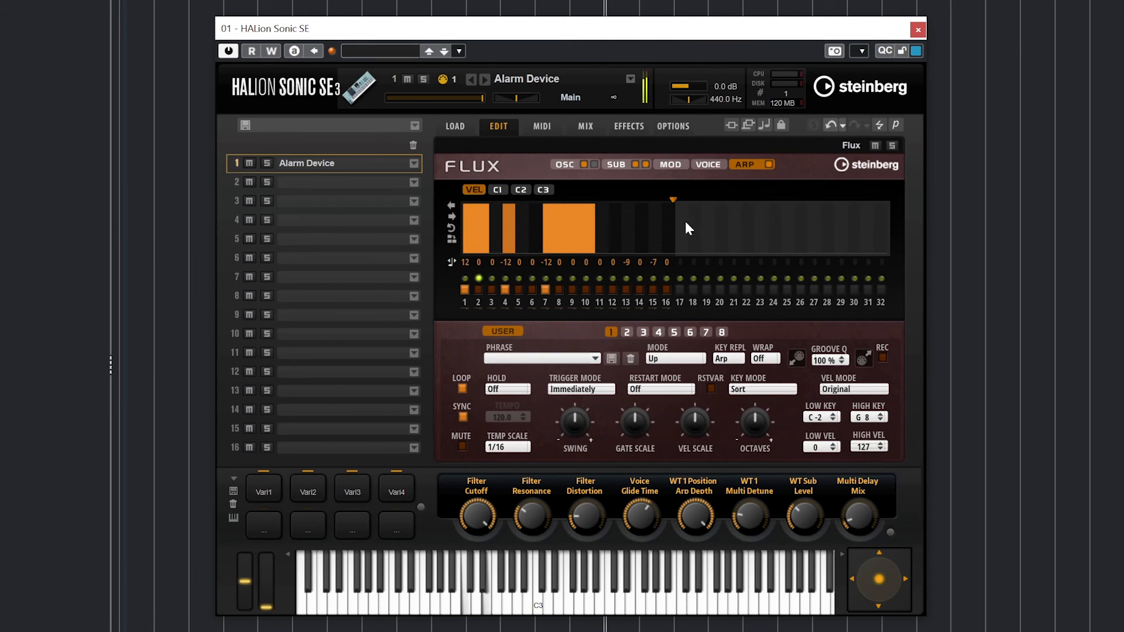
{"action": "left_click", "coordinate": [676, 359]}
{"action": "left_click", "coordinate": [682, 427]}
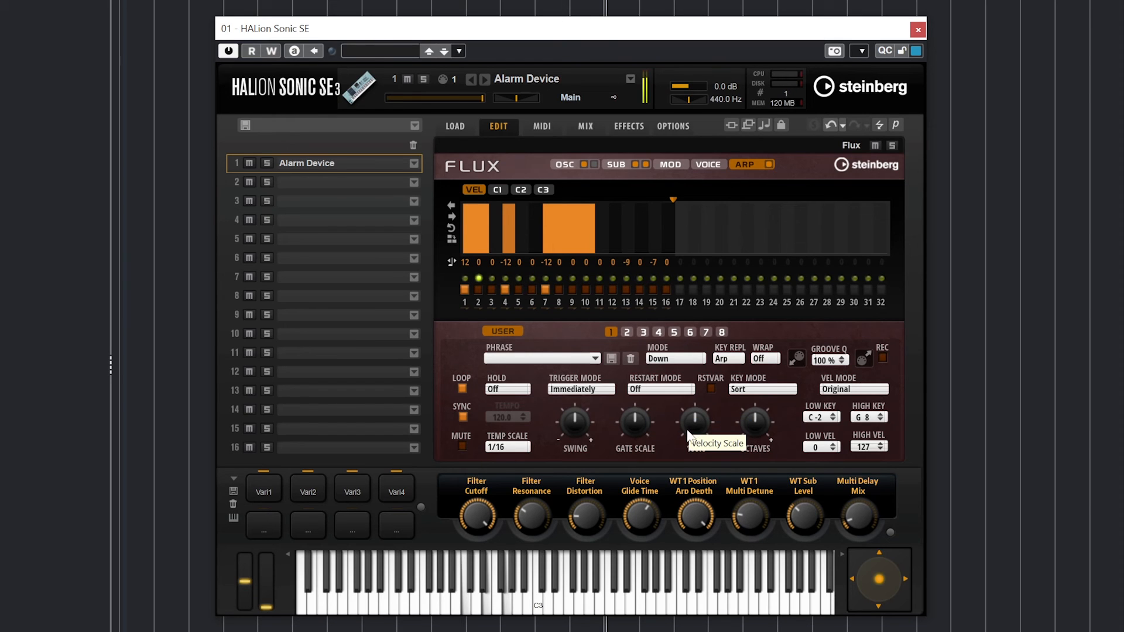
{"action": "left_click", "coordinate": [679, 359]}
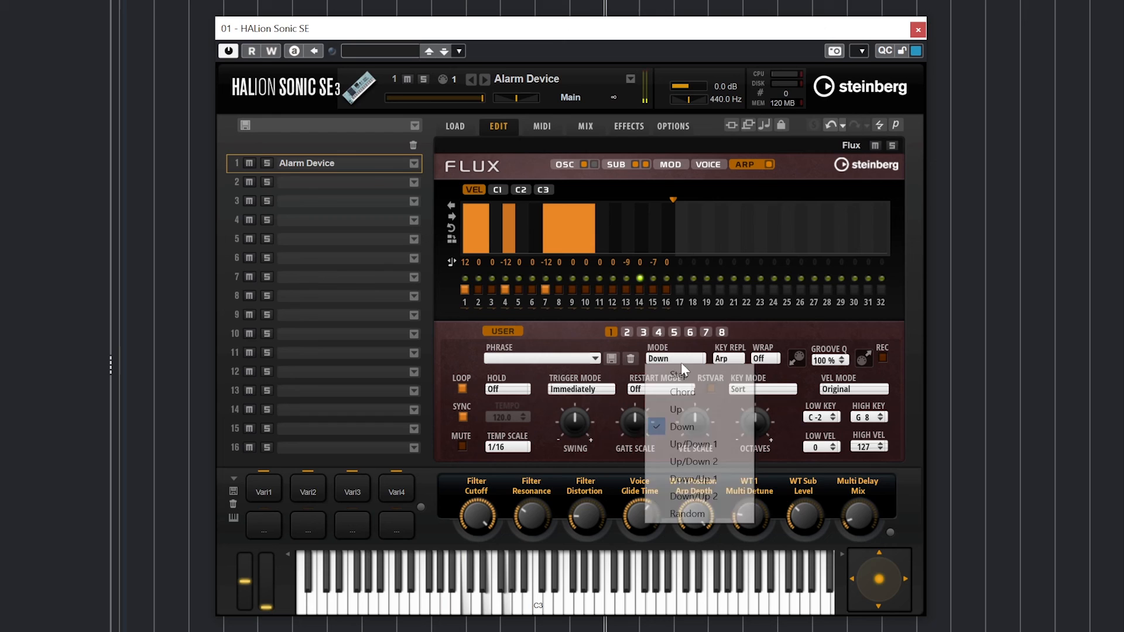
{"action": "left_click", "coordinate": [691, 444]}
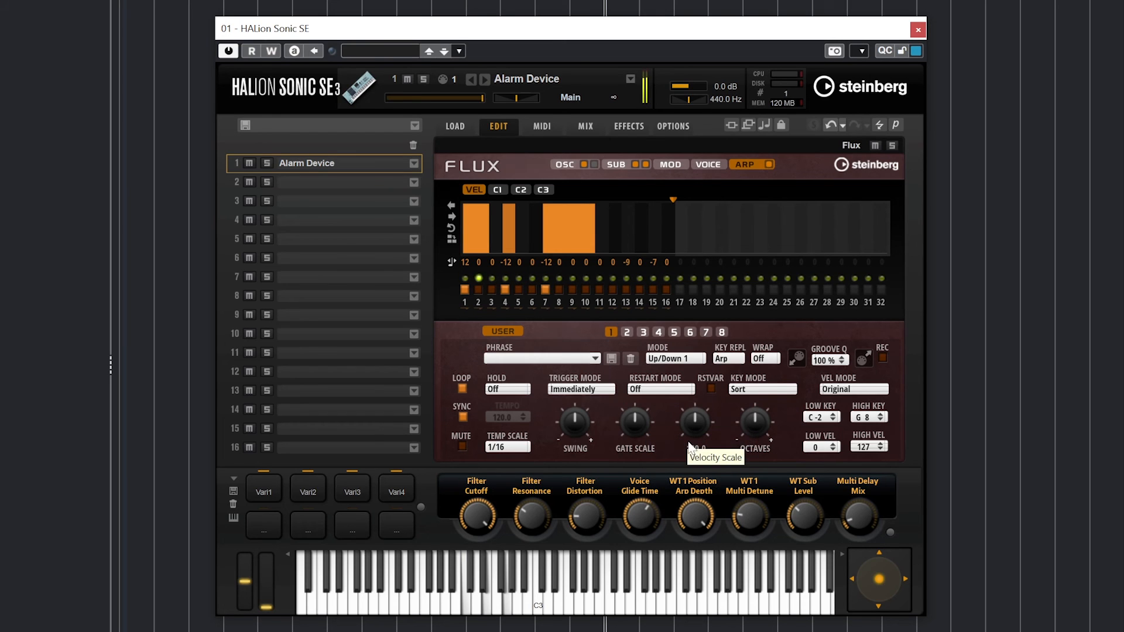
{"action": "left_click", "coordinate": [680, 359]}
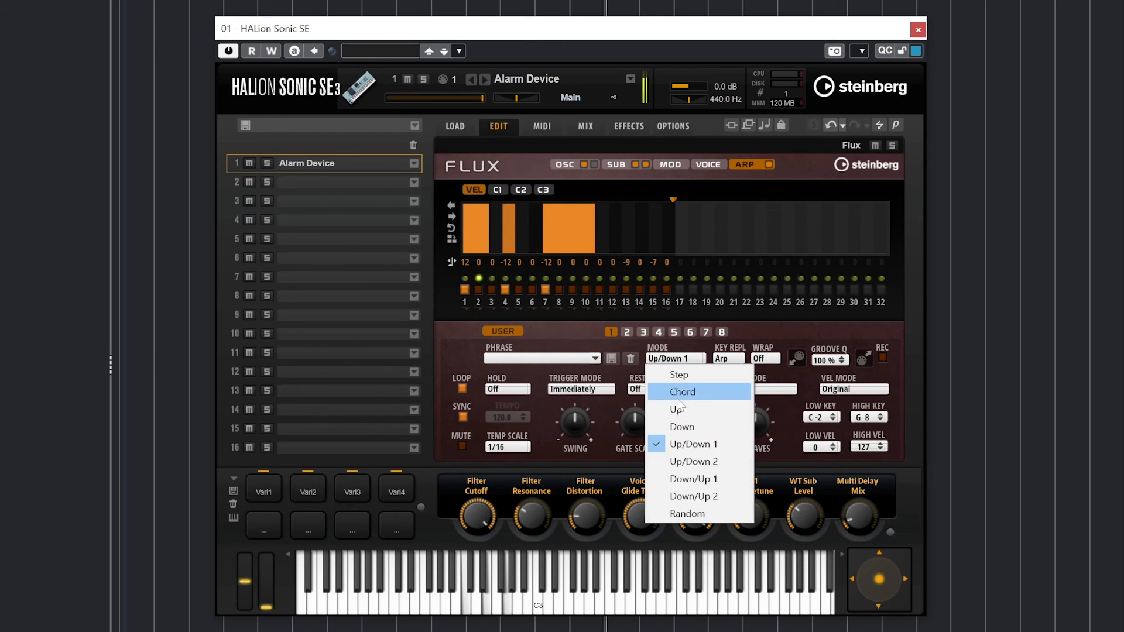
{"action": "left_click", "coordinate": [706, 478]}
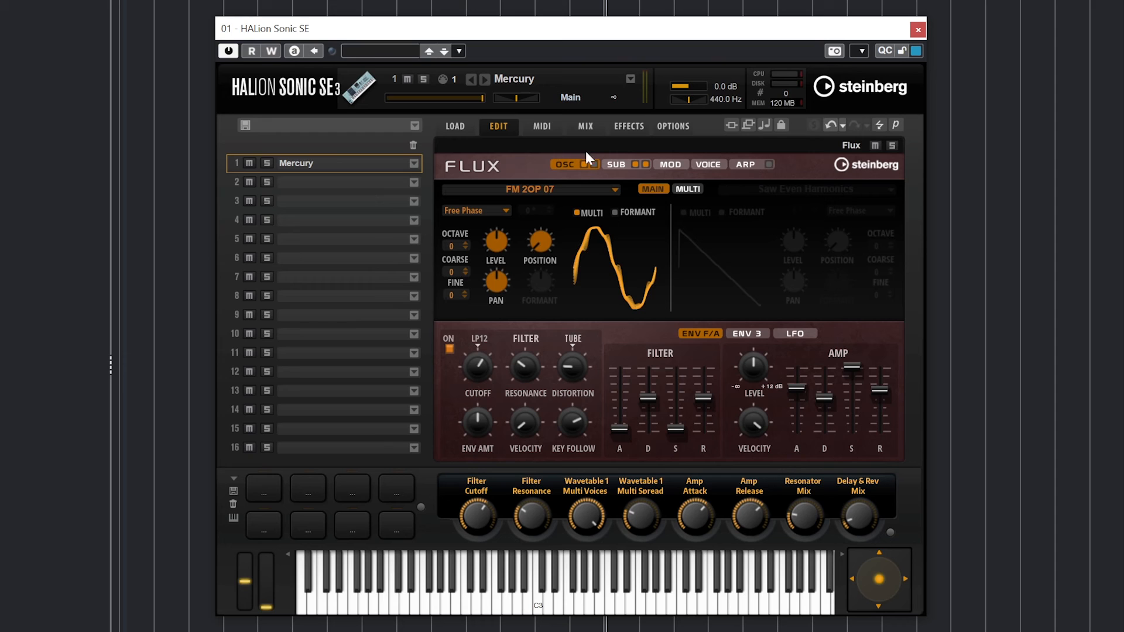
- Review Mercury's sub/noise, modulation matrix and oscillator pages
{"action": "left_click", "coordinate": [612, 165]}
{"action": "left_click", "coordinate": [670, 166]}
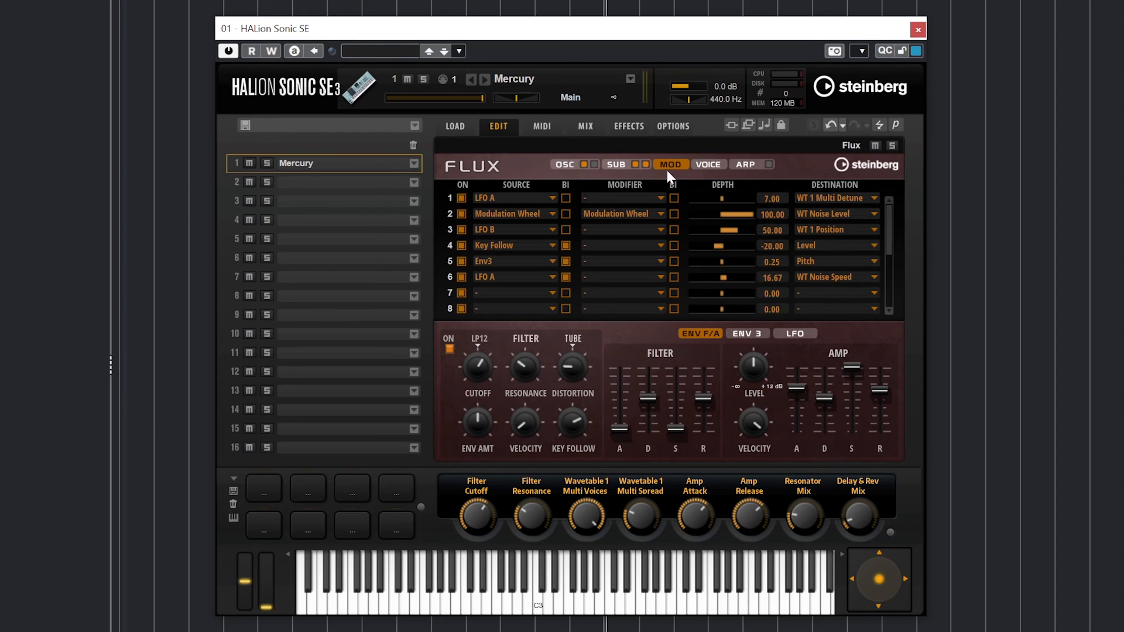
{"action": "left_click", "coordinate": [554, 163]}
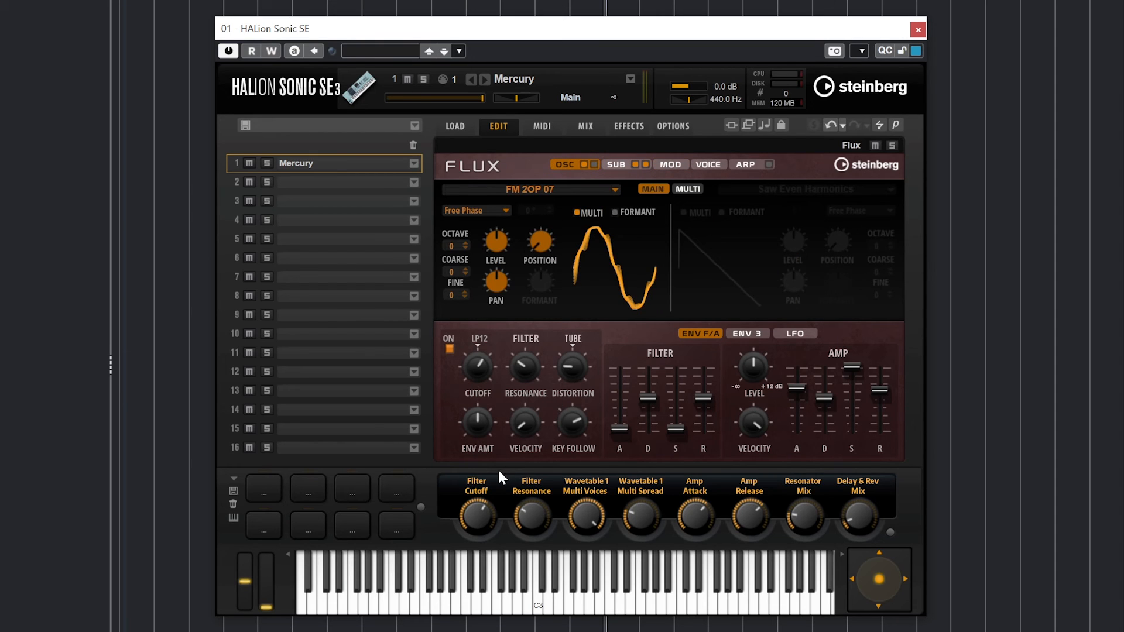
- Enable the filter with 134 Hz cutoff, -47 envelope amount, less velocity and resonance near 74
{"action": "mouse_move", "coordinate": [474, 377]}
{"action": "left_click", "coordinate": [449, 350]}
{"action": "left_click_drag", "start_coordinate": [477, 367], "coordinate": [469, 409]}
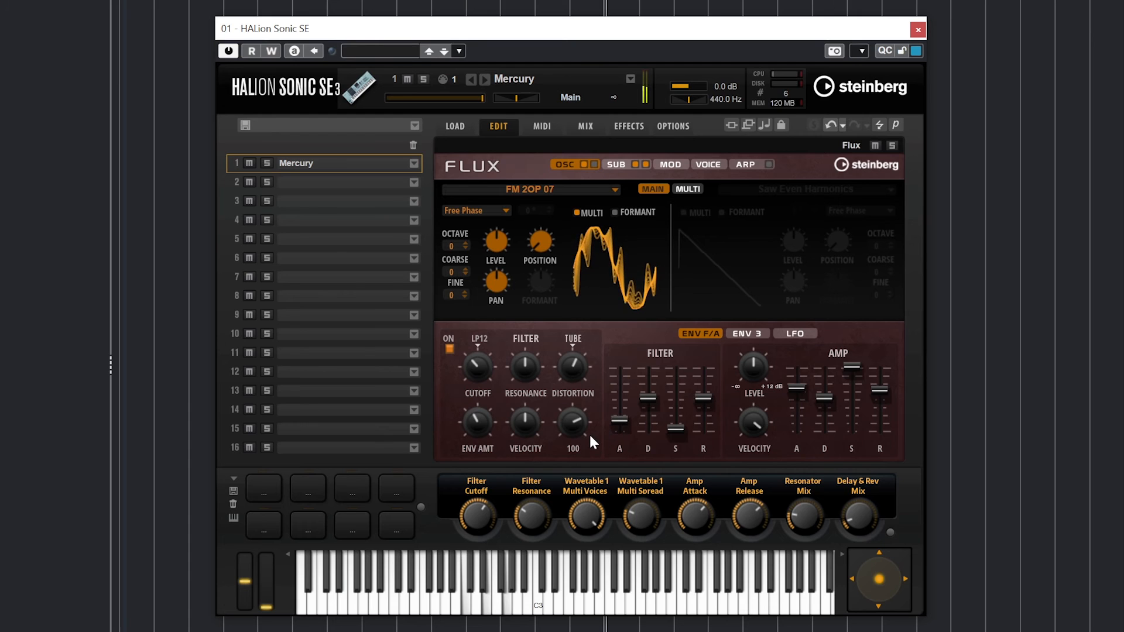
{"action": "mouse_move", "coordinate": [585, 443]}
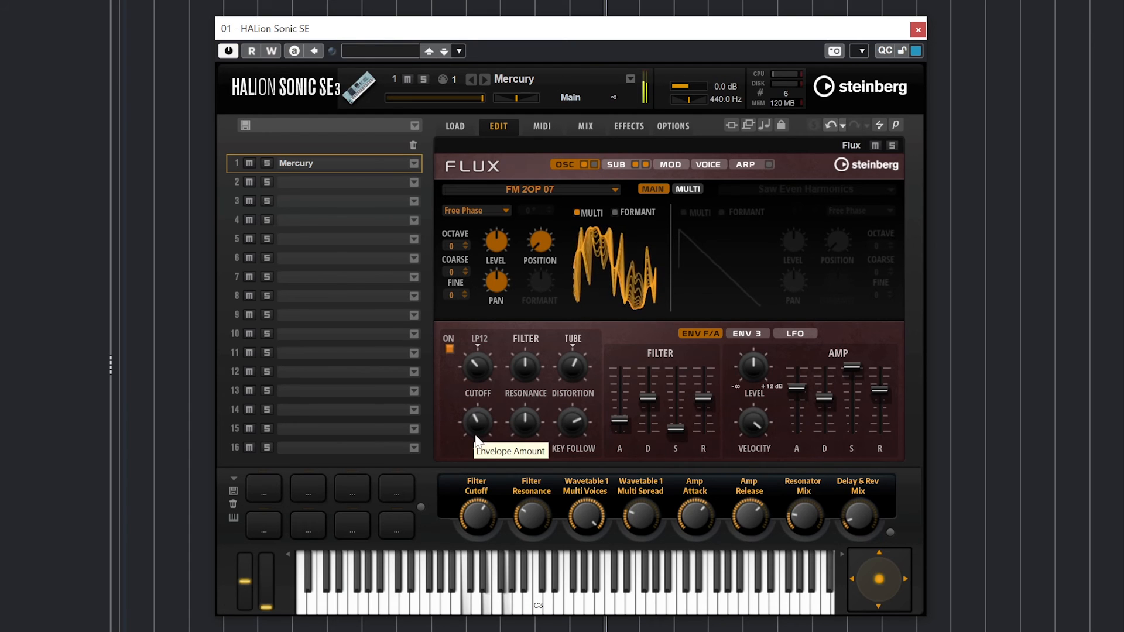
{"action": "left_click_drag", "start_coordinate": [475, 435], "coordinate": [472, 466]}
{"action": "left_click_drag", "start_coordinate": [527, 423], "coordinate": [498, 490]}
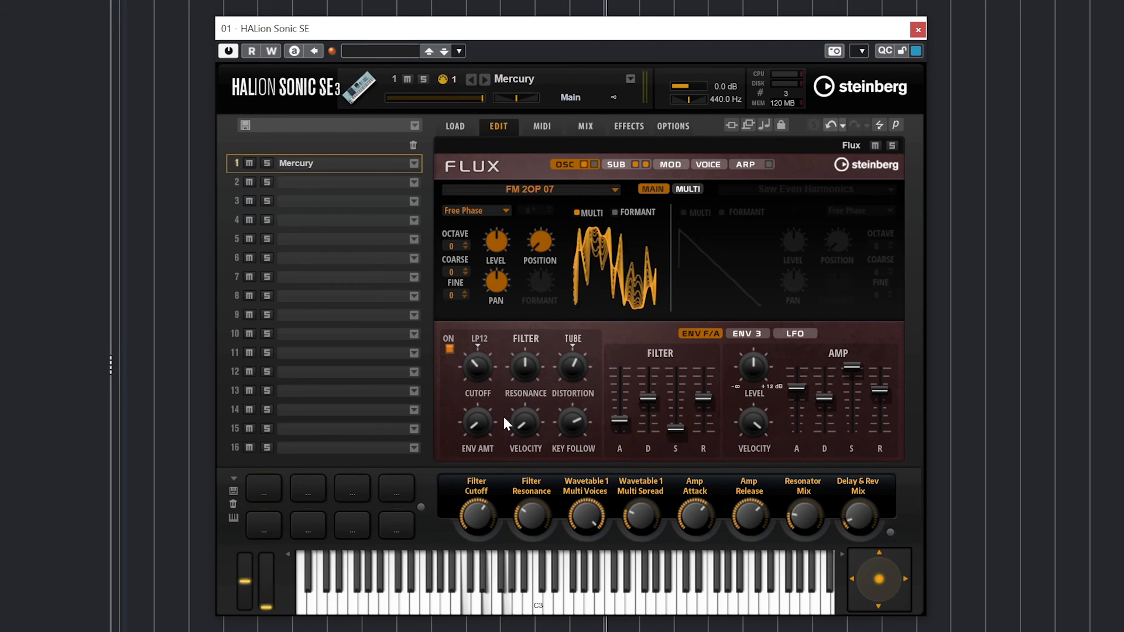
{"action": "mouse_move", "coordinate": [519, 361]}
{"action": "left_mouse_down"}
{"action": "mouse_move", "coordinate": [524, 324]}
{"action": "mouse_move", "coordinate": [511, 349]}
{"action": "mouse_move", "coordinate": [531, 327]}
{"action": "mouse_move", "coordinate": [520, 338]}
{"action": "left_mouse_up"}
- Lengthen the filter envelope attack, raise its sustain to 63.3, and set amp attack to 63.3
{"action": "left_click_drag", "start_coordinate": [619, 420], "coordinate": [624, 392]}
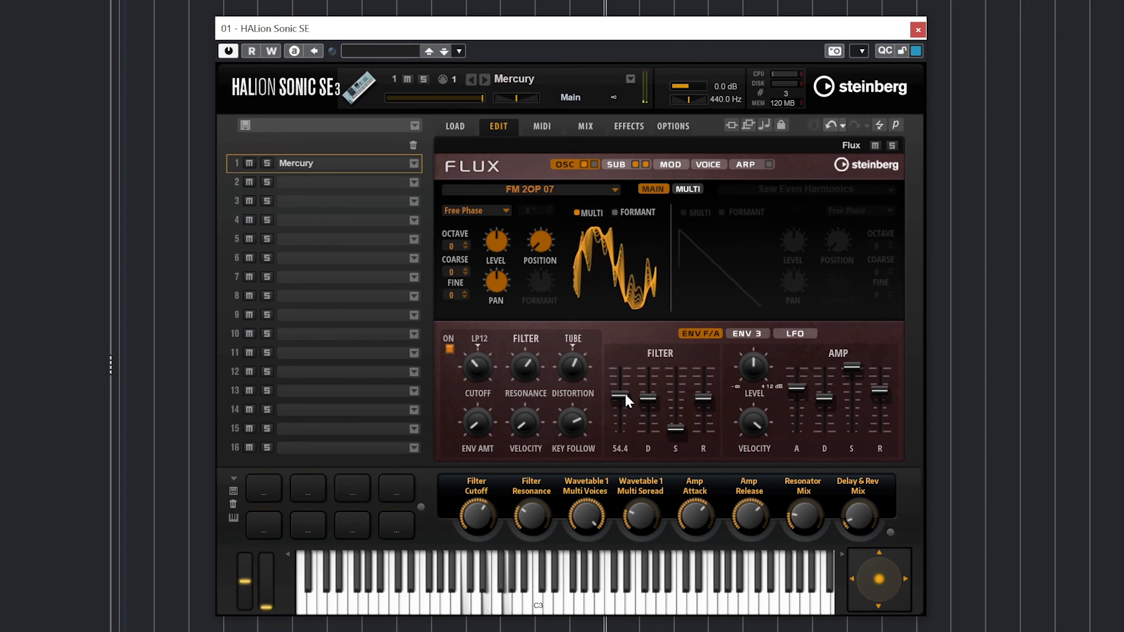
{"action": "left_click_drag", "start_coordinate": [675, 428], "coordinate": [697, 414]}
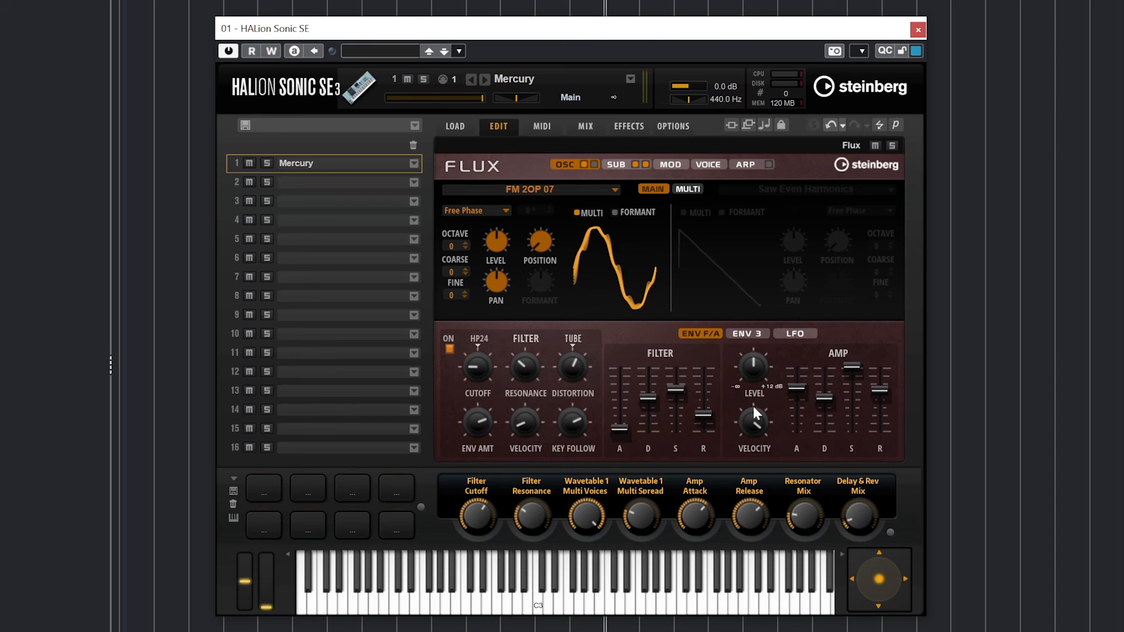
{"action": "left_click_drag", "start_coordinate": [791, 390], "coordinate": [792, 443]}
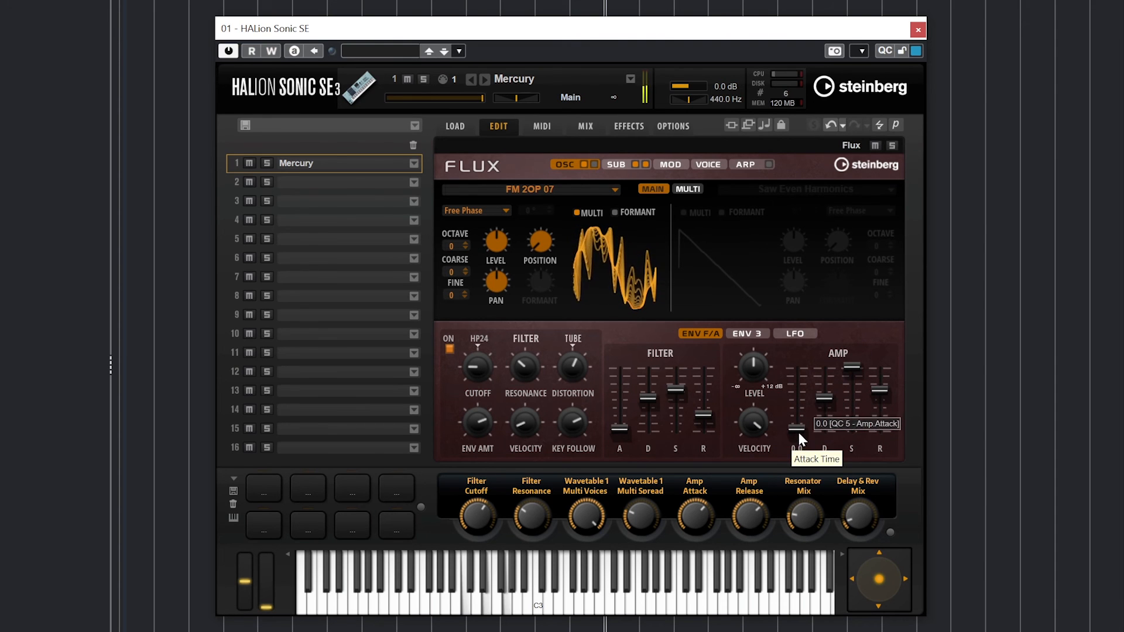
{"action": "left_click_drag", "start_coordinate": [796, 433], "coordinate": [800, 388]}
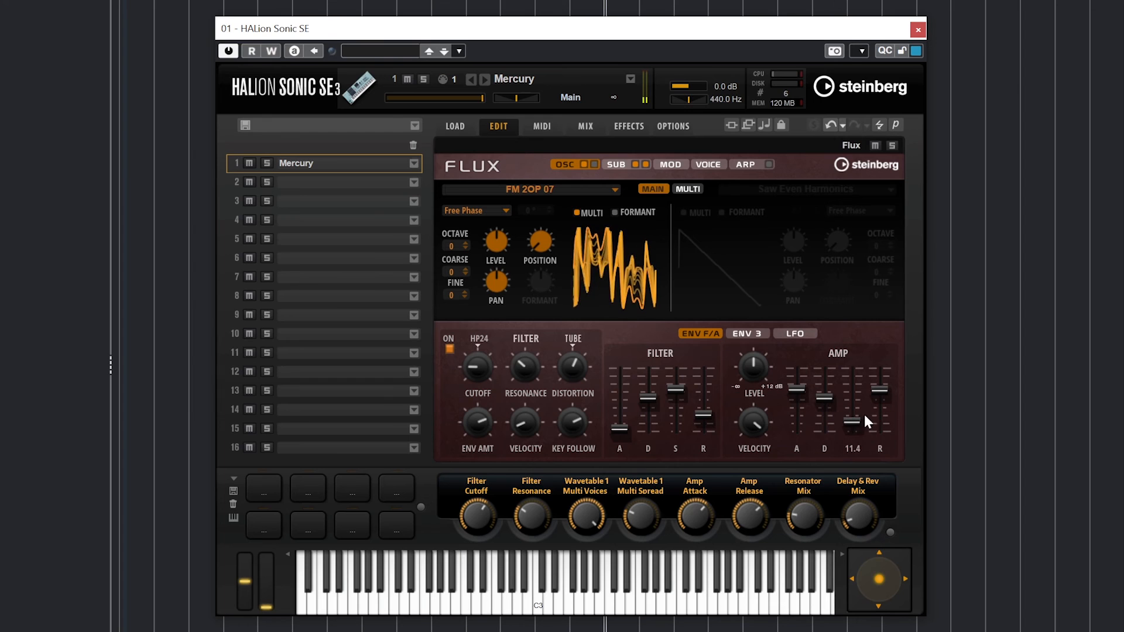
- Try amp sustain and release values, ending at full sustain with a longer release
{"action": "mouse_move", "coordinate": [853, 374]}
{"action": "left_mouse_down"}
{"action": "mouse_move", "coordinate": [856, 399]}
{"action": "mouse_move", "coordinate": [858, 371]}
{"action": "left_mouse_up"}
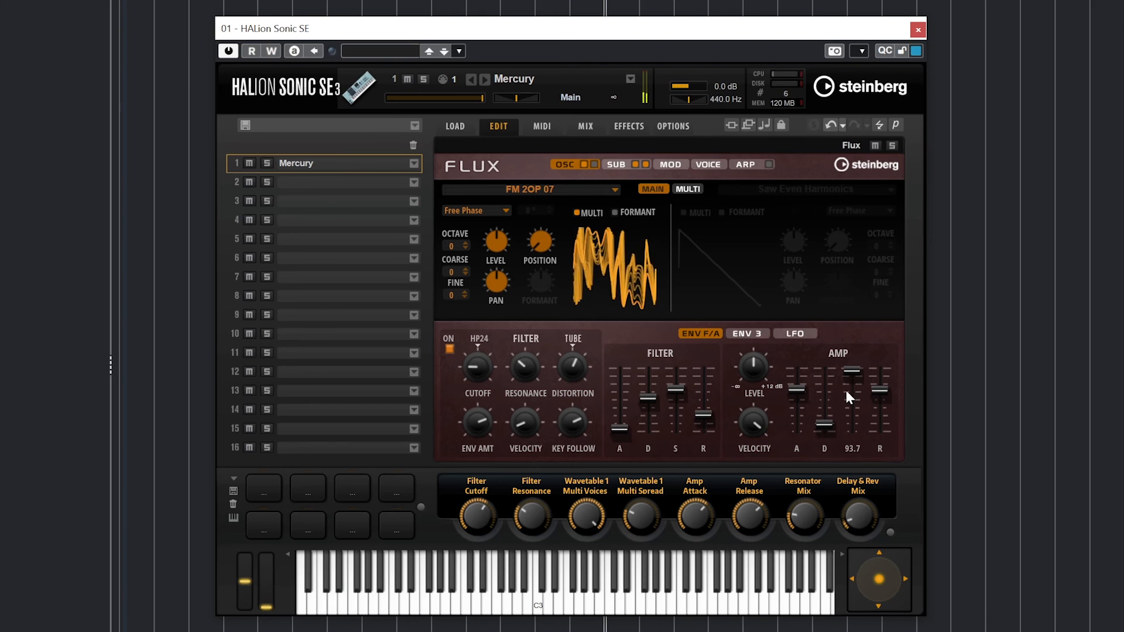
{"action": "left_click_drag", "start_coordinate": [878, 389], "coordinate": [872, 430]}
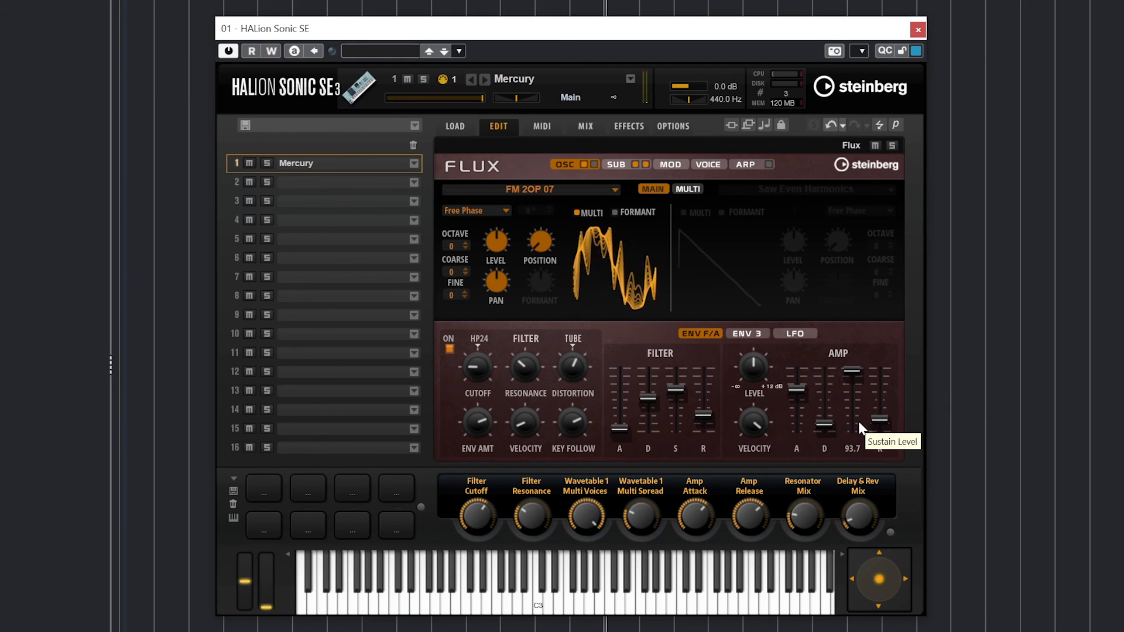
{"action": "mouse_move", "coordinate": [849, 371]}
{"action": "left_mouse_down"}
{"action": "mouse_move", "coordinate": [843, 412]}
{"action": "mouse_move", "coordinate": [833, 389]}
{"action": "mouse_move", "coordinate": [854, 374]}
{"action": "left_mouse_up"}
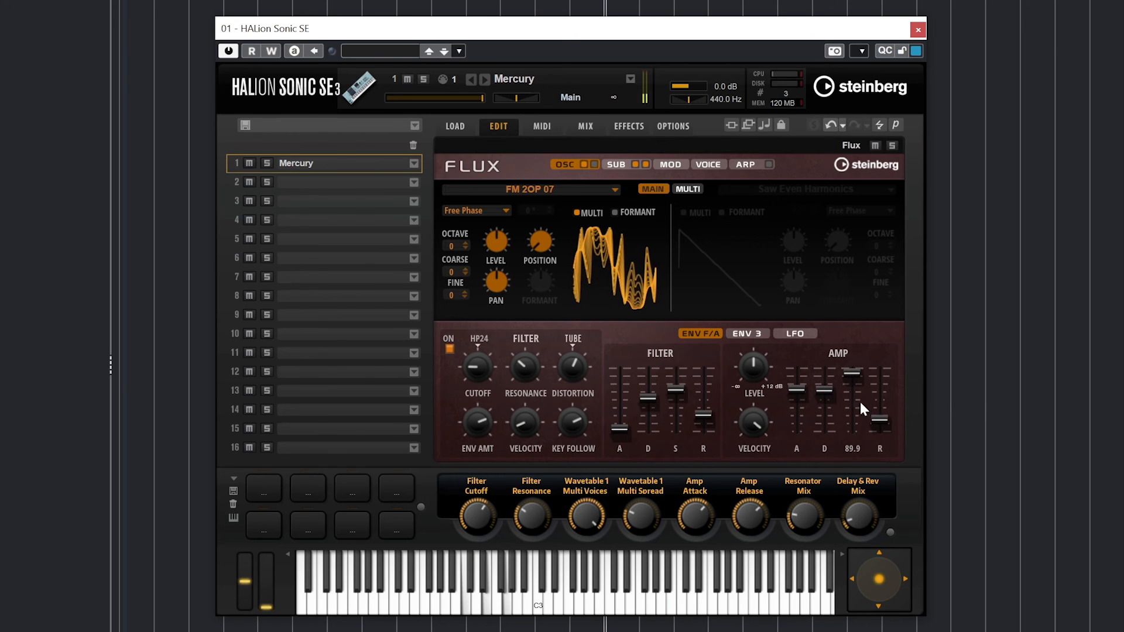
{"action": "left_click_drag", "start_coordinate": [884, 417], "coordinate": [882, 387]}
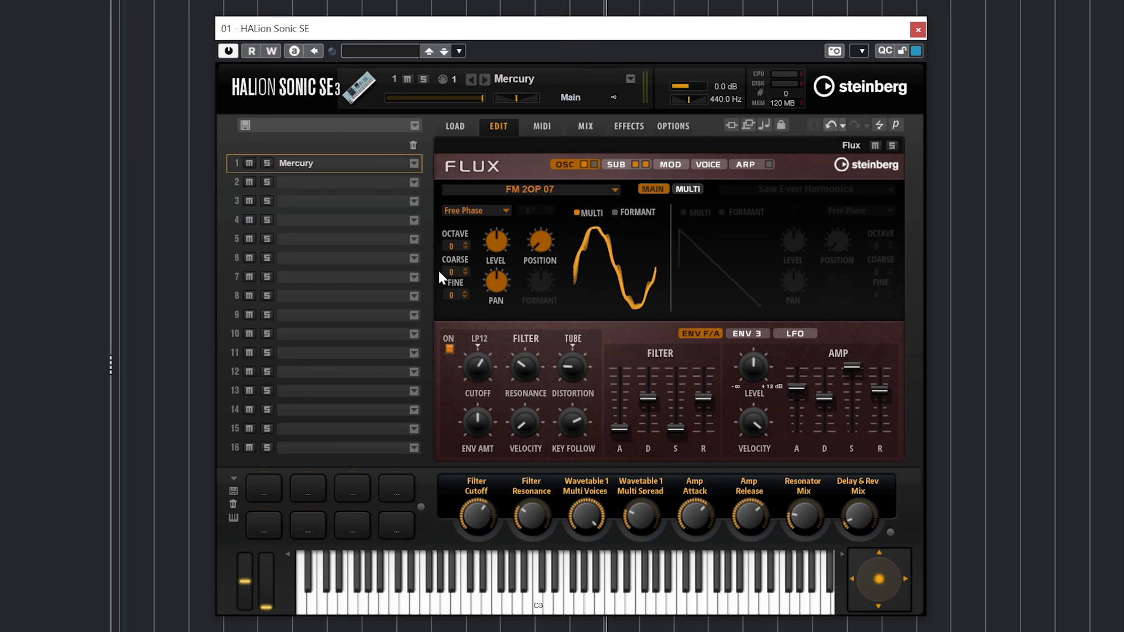
{"action": "left_click", "coordinate": [543, 124]}
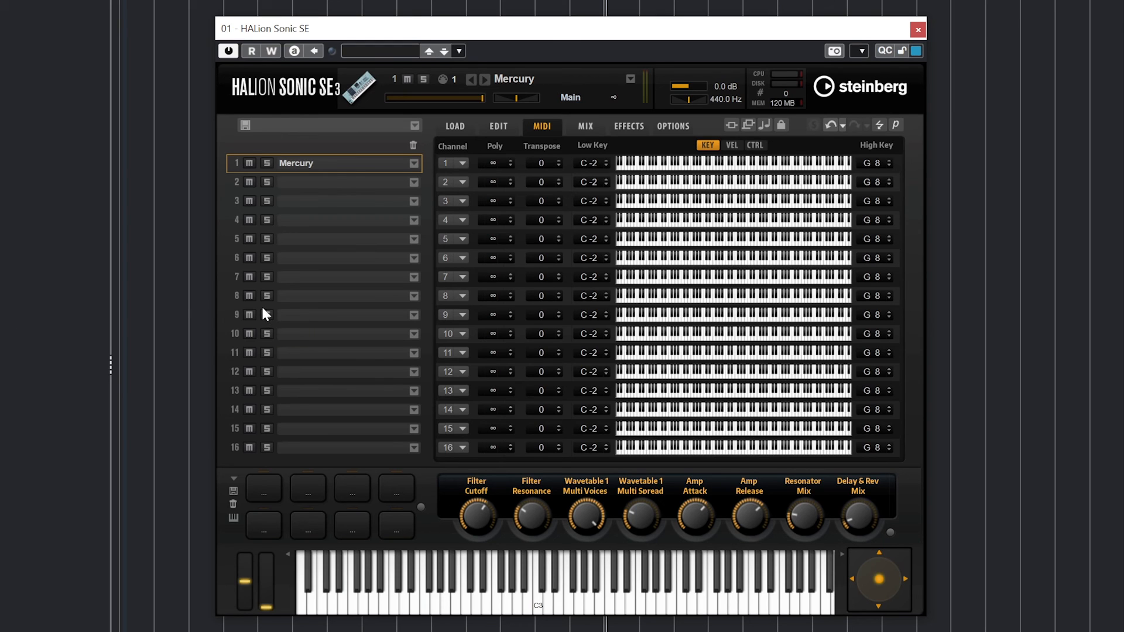
- Set slot 2 to receive on MIDI channel 1 and open its program loader
{"action": "left_click", "coordinate": [448, 181]}
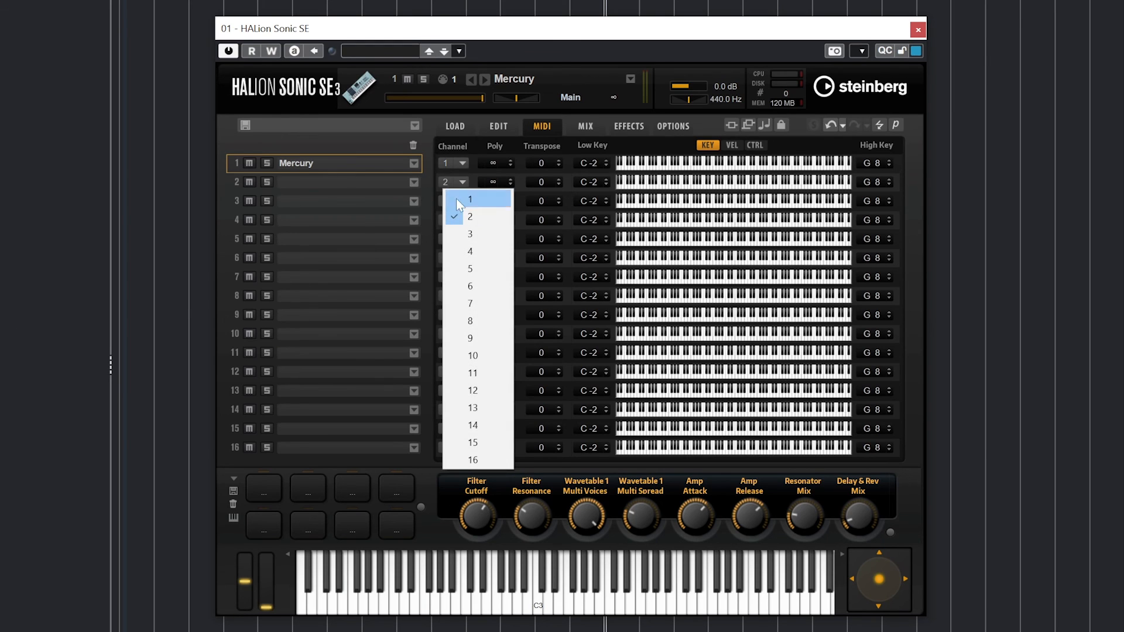
{"action": "left_click", "coordinate": [466, 202]}
{"action": "left_click", "coordinate": [363, 182]}
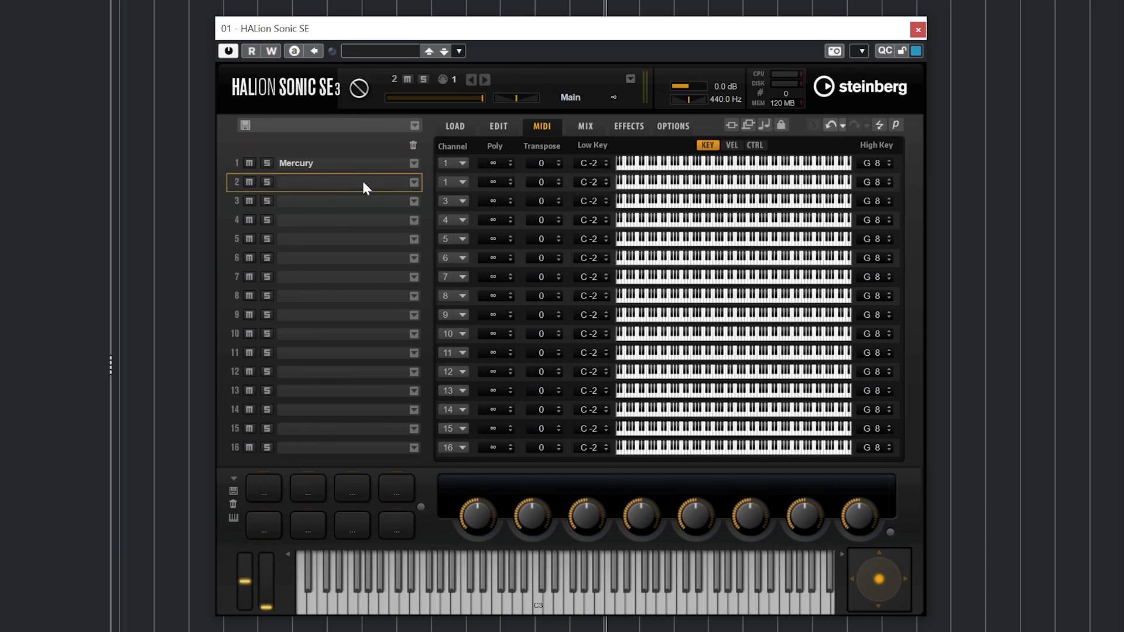
{"action": "left_click", "coordinate": [413, 182]}
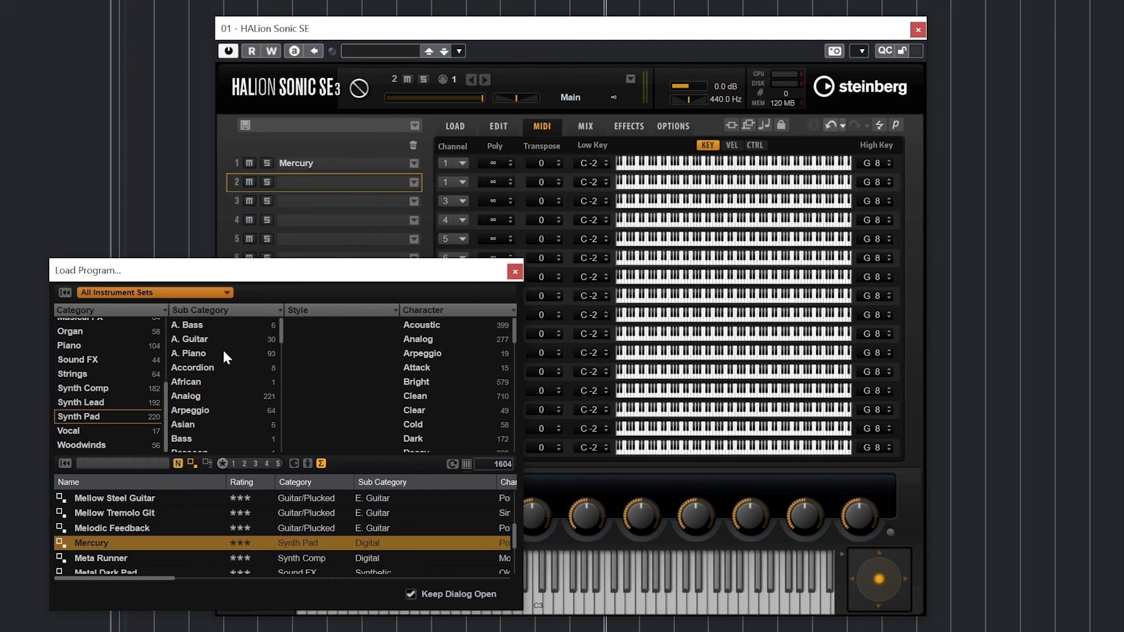
- Load Metal Memory into slot 2 from the program loader
{"action": "scroll", "coordinate": [140, 501], "scroll_direction": "down", "scroll_amount": 4}
{"action": "double_click", "coordinate": [128, 528]}
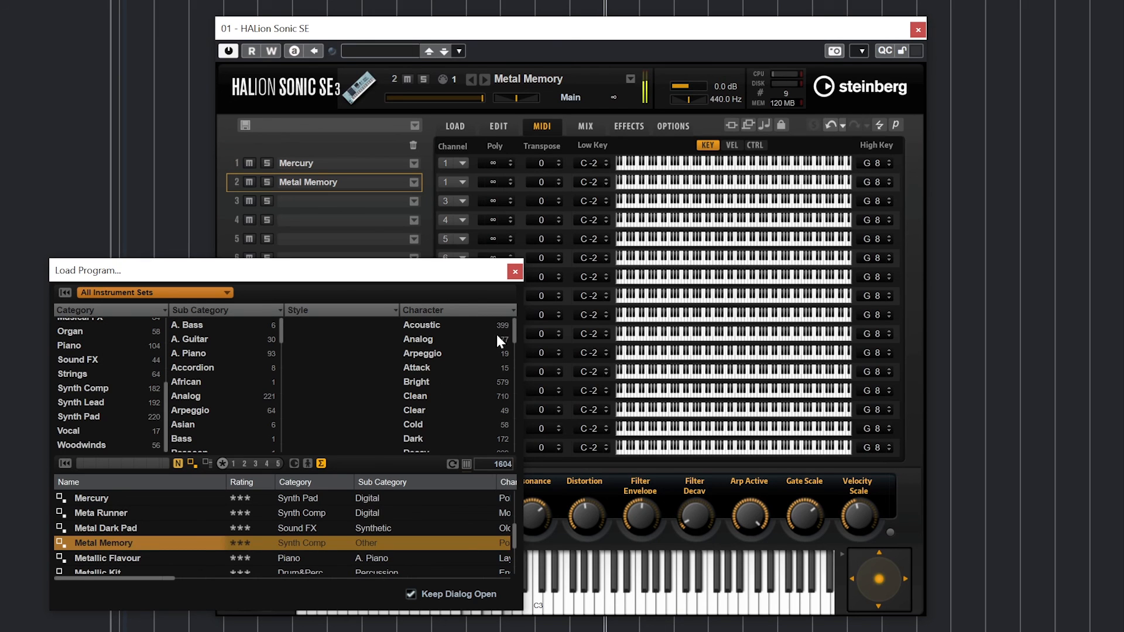
{"action": "left_click", "coordinate": [515, 272]}
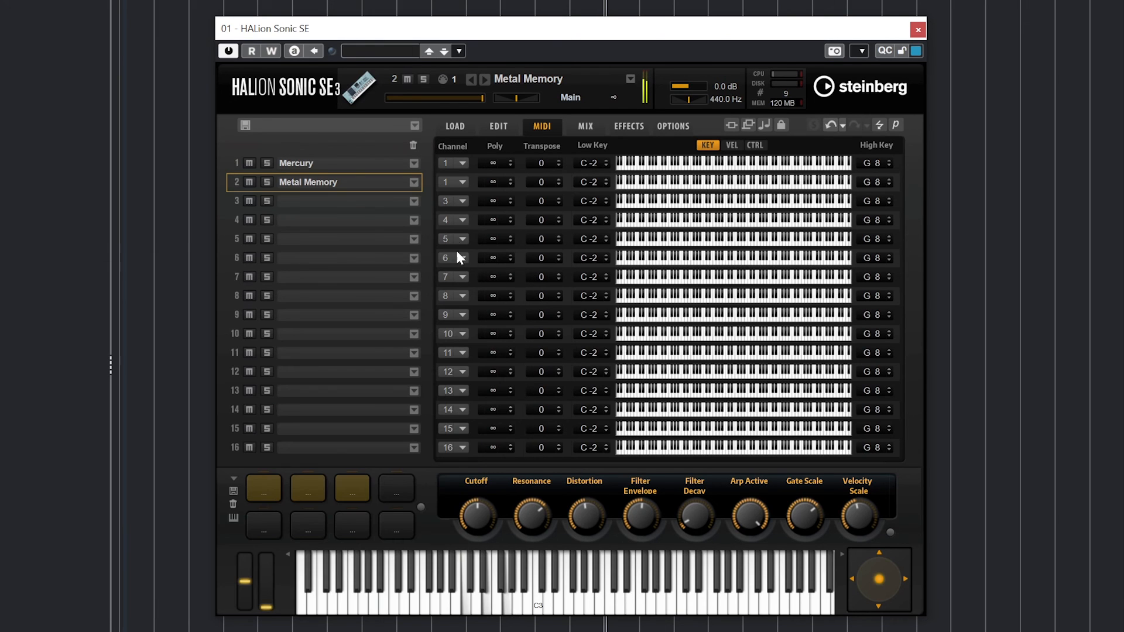
- Keep slot 2 on channel 1 and replace Metal Memory with Mellow Soloist
{"action": "left_click", "coordinate": [448, 181]}
{"action": "left_click", "coordinate": [391, 178]}
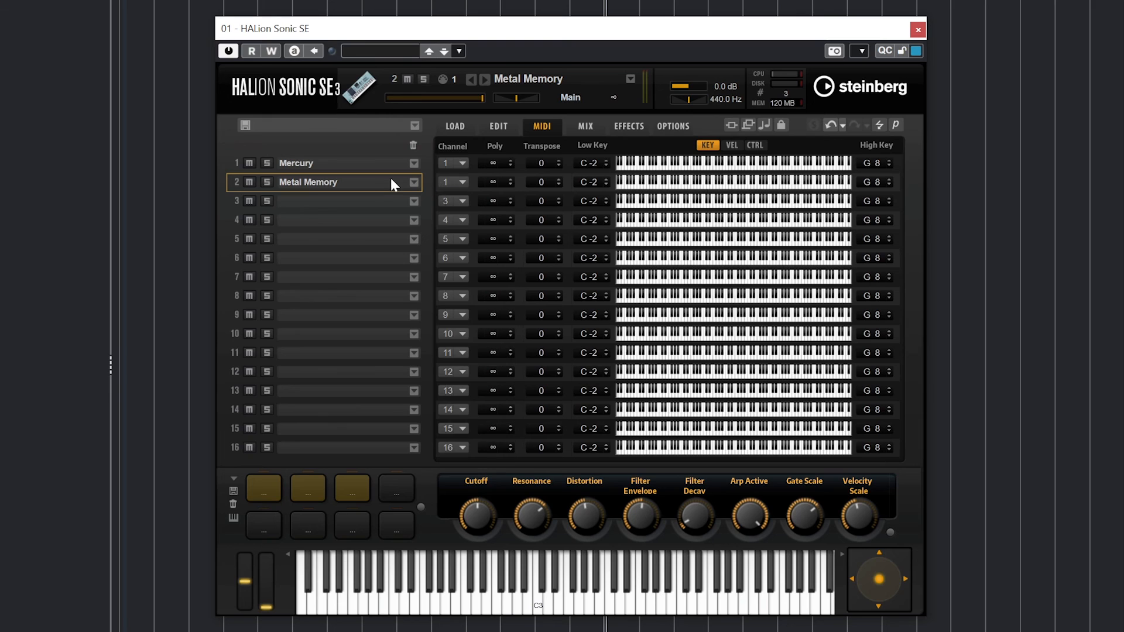
{"action": "left_click", "coordinate": [414, 182]}
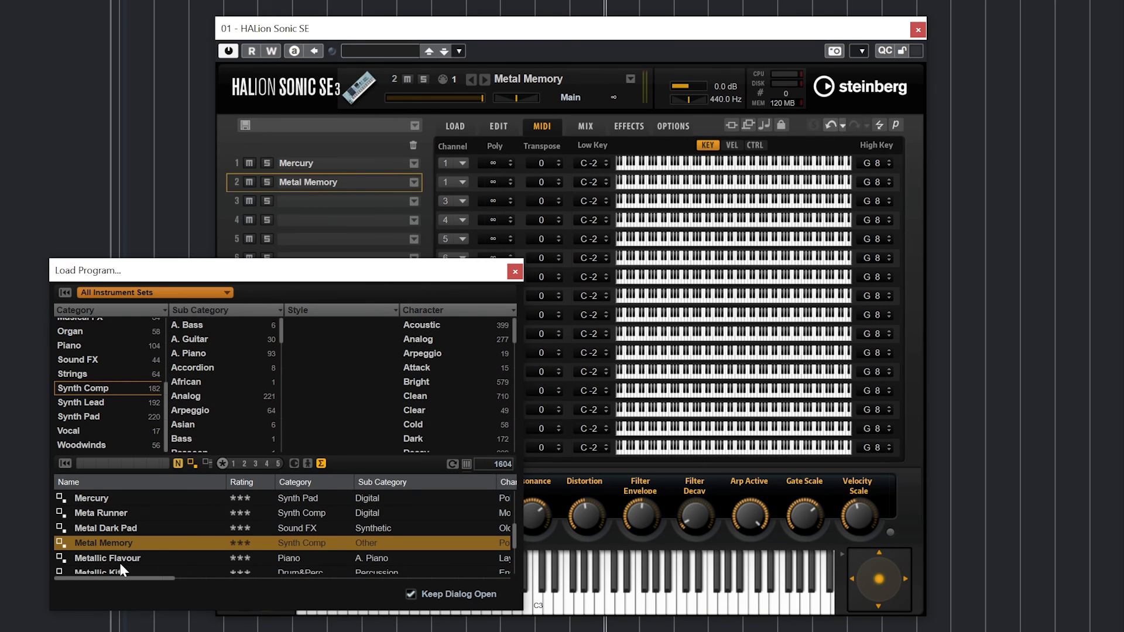
{"action": "scroll", "coordinate": [135, 528], "scroll_direction": "up", "scroll_amount": 1}
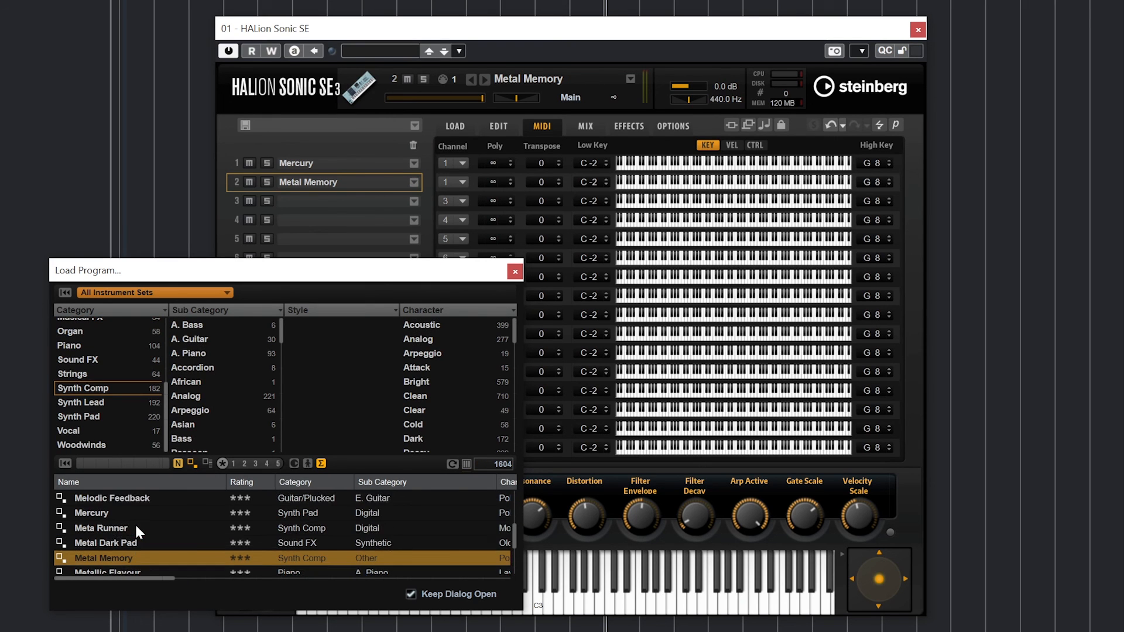
{"action": "scroll", "coordinate": [140, 522], "scroll_direction": "up", "scroll_amount": 4}
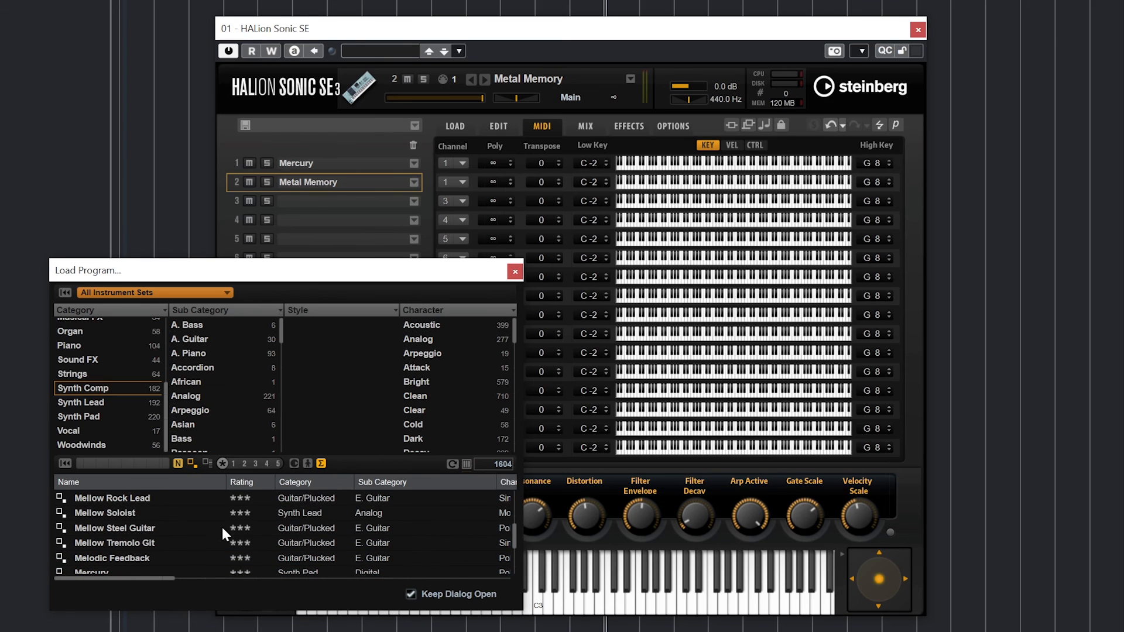
{"action": "double_click", "coordinate": [146, 513]}
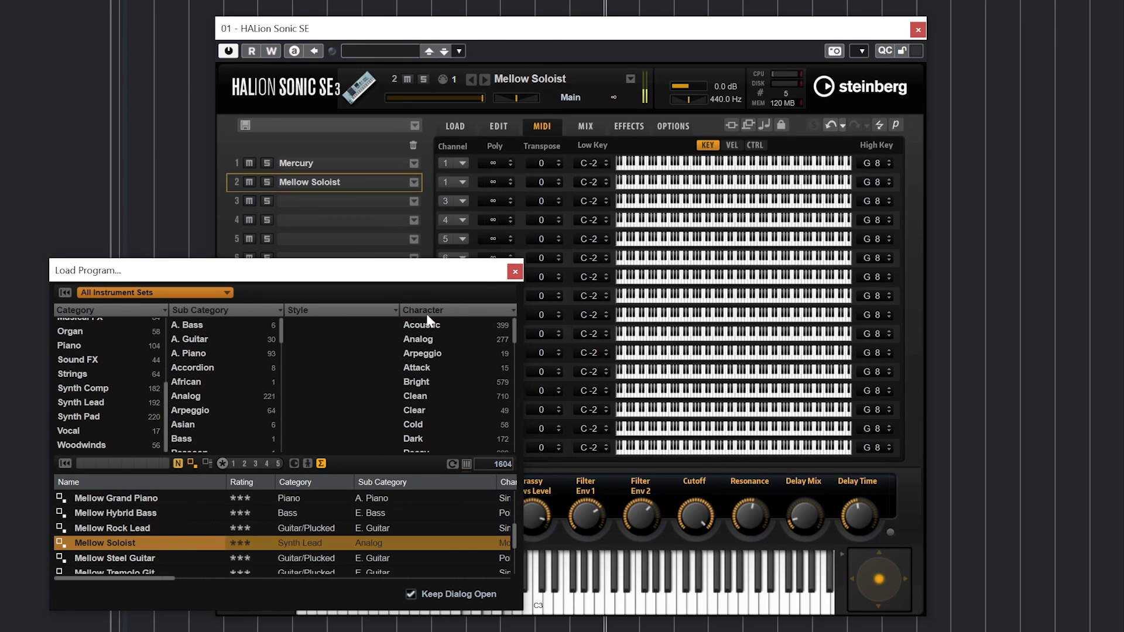
{"action": "left_click", "coordinate": [516, 270]}
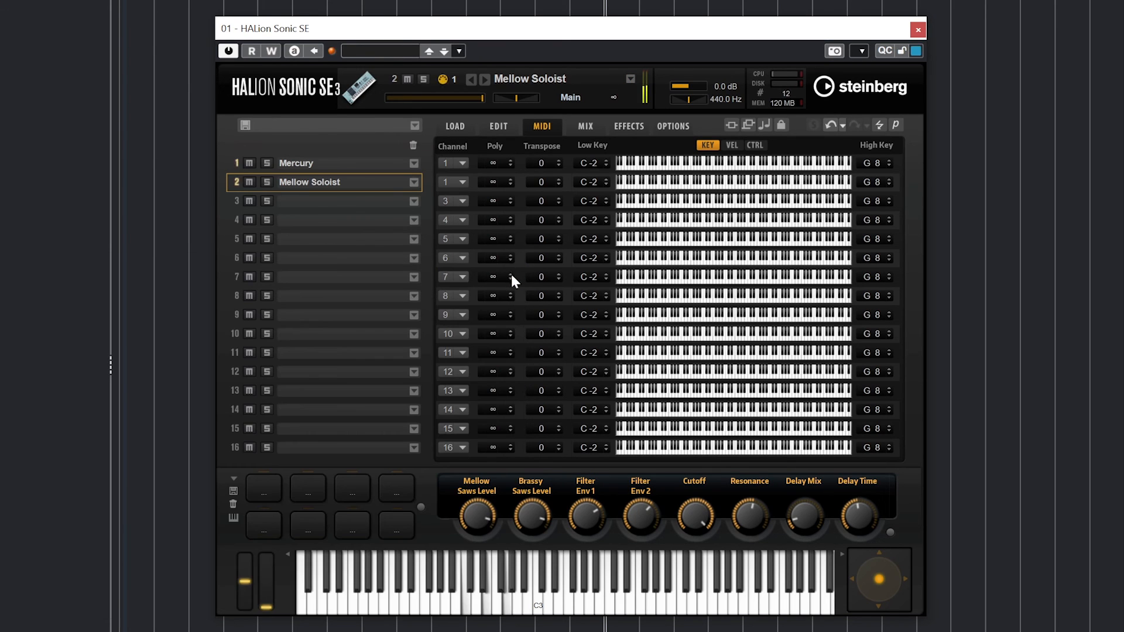
- Try Mercury's polyphony at 1–3 and transpose up to 5, then enter 0 for transpose
{"action": "left_click", "coordinate": [511, 163]}
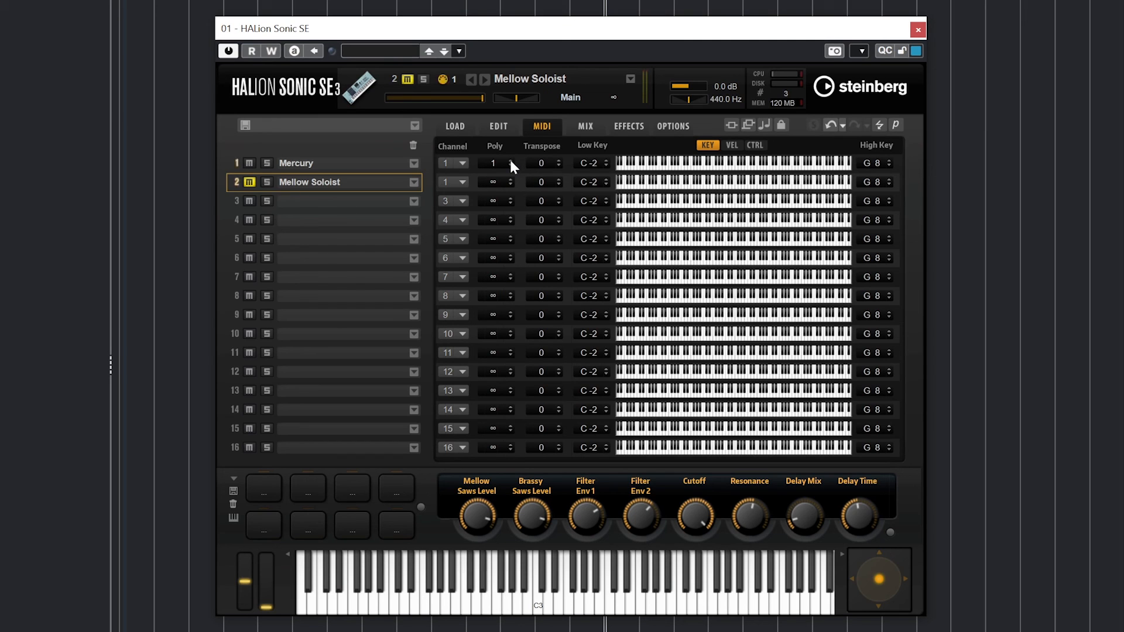
{"action": "left_click", "coordinate": [510, 163]}
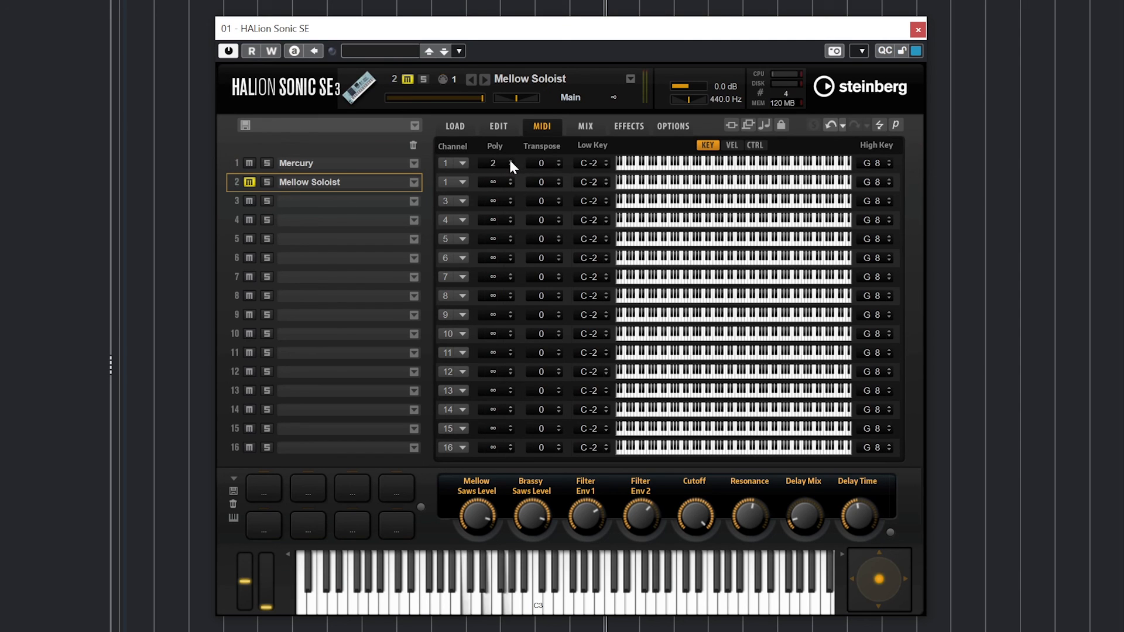
{"action": "left_click", "coordinate": [508, 164]}
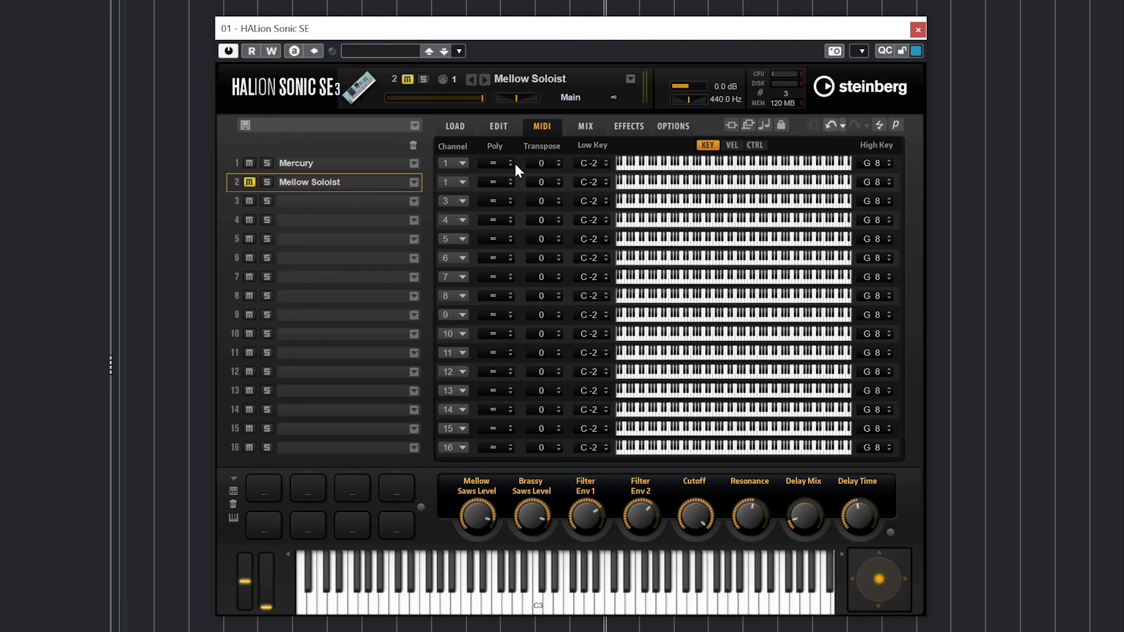
{"action": "left_click", "coordinate": [559, 160]}
{"action": "left_click", "coordinate": [560, 160]}
{"action": "left_click", "coordinate": [559, 161]}
{"action": "left_click", "coordinate": [559, 161]}
{"action": "left_click", "coordinate": [558, 161]}
{"action": "type", "text": "0"}
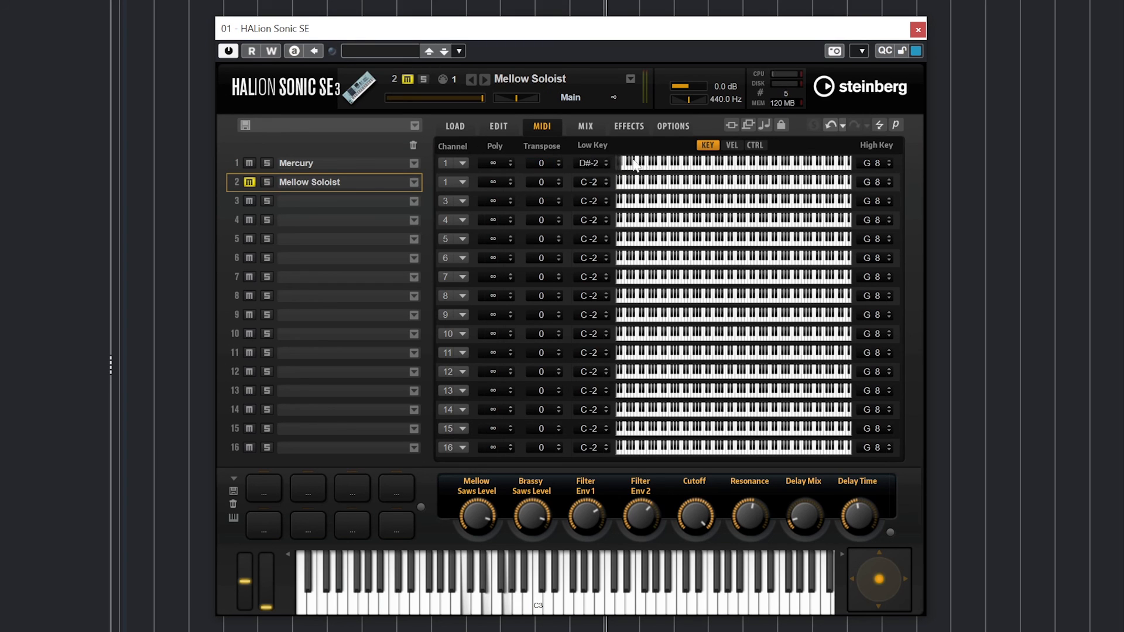
- Try narrowing Mercury's key range, then restore it to C-2 through G 8
{"action": "left_click_drag", "start_coordinate": [618, 163], "coordinate": [611, 23]}
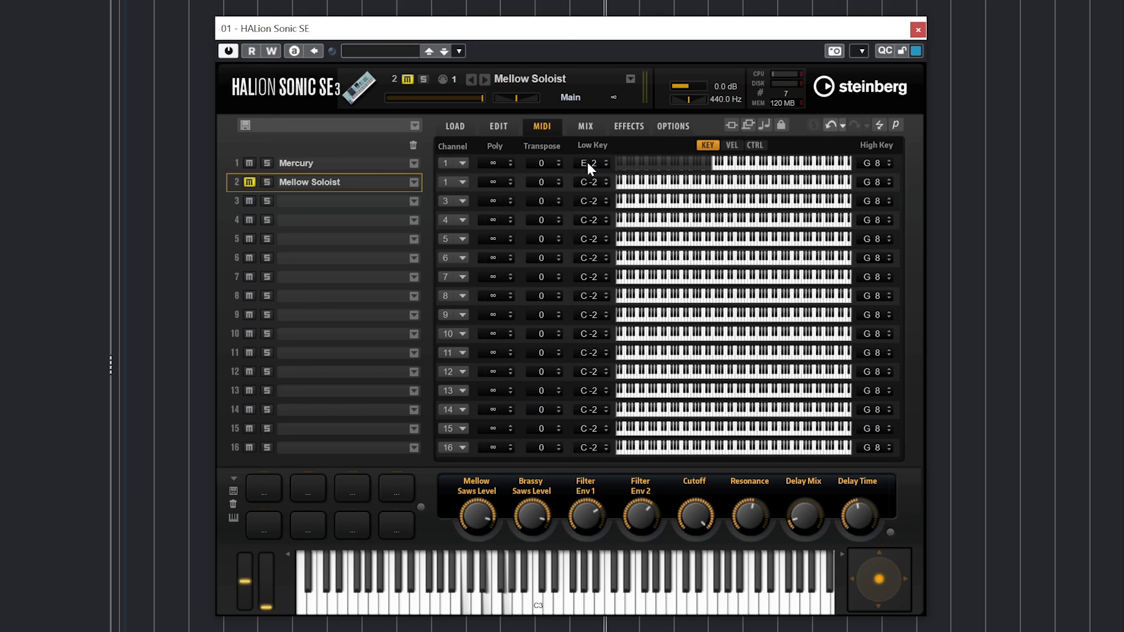
{"action": "left_click_drag", "start_coordinate": [588, 163], "coordinate": [602, 215]}
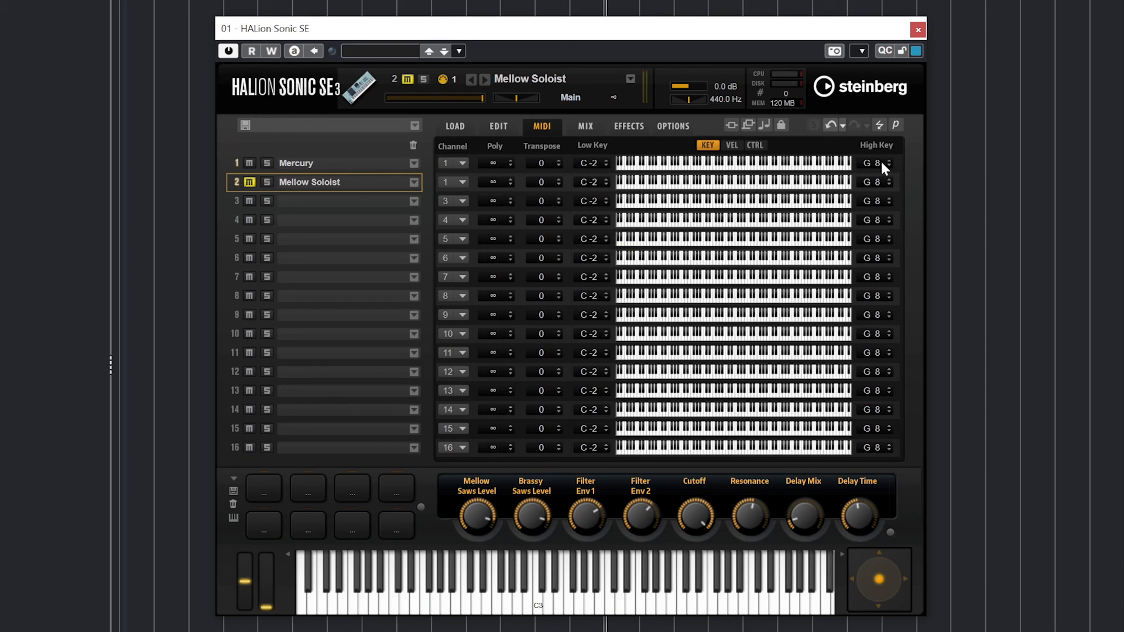
{"action": "left_click_drag", "start_coordinate": [878, 163], "coordinate": [823, 351]}
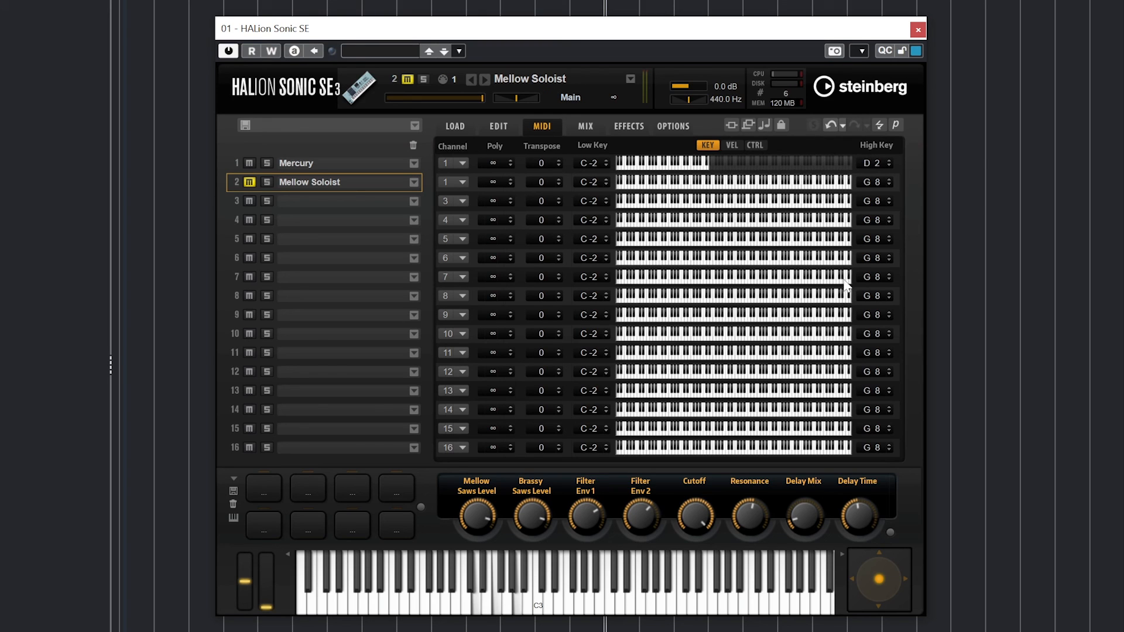
{"action": "left_click_drag", "start_coordinate": [883, 170], "coordinate": [873, 88]}
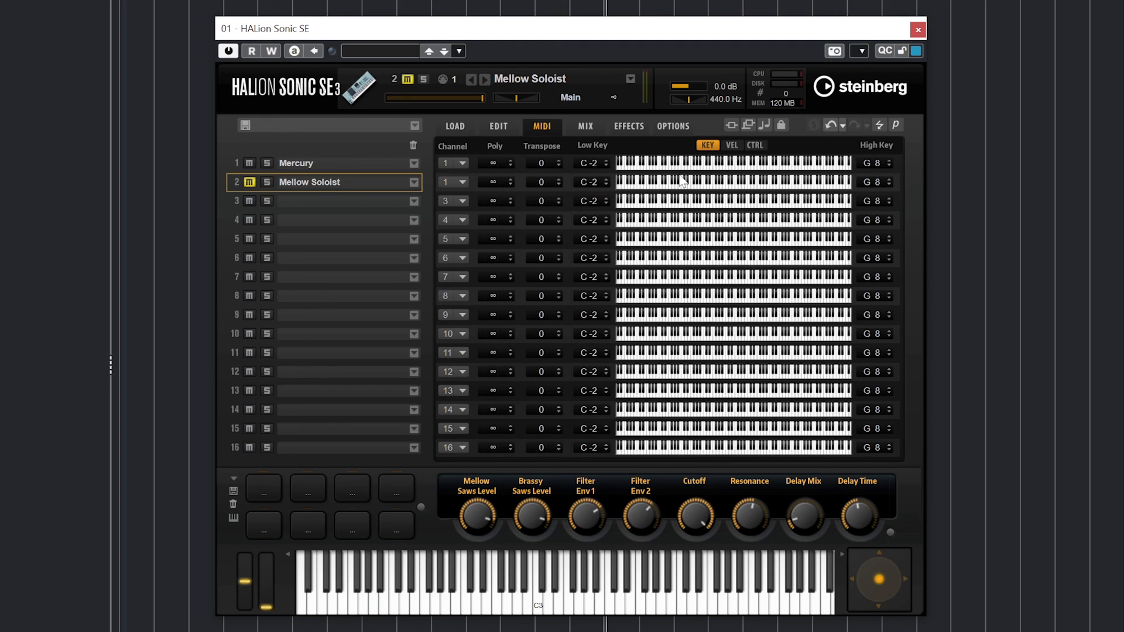
- In the VEL view, raise Mellow Soloist's low velocity limit so only hard hits trigger it
{"action": "left_click", "coordinate": [733, 145]}
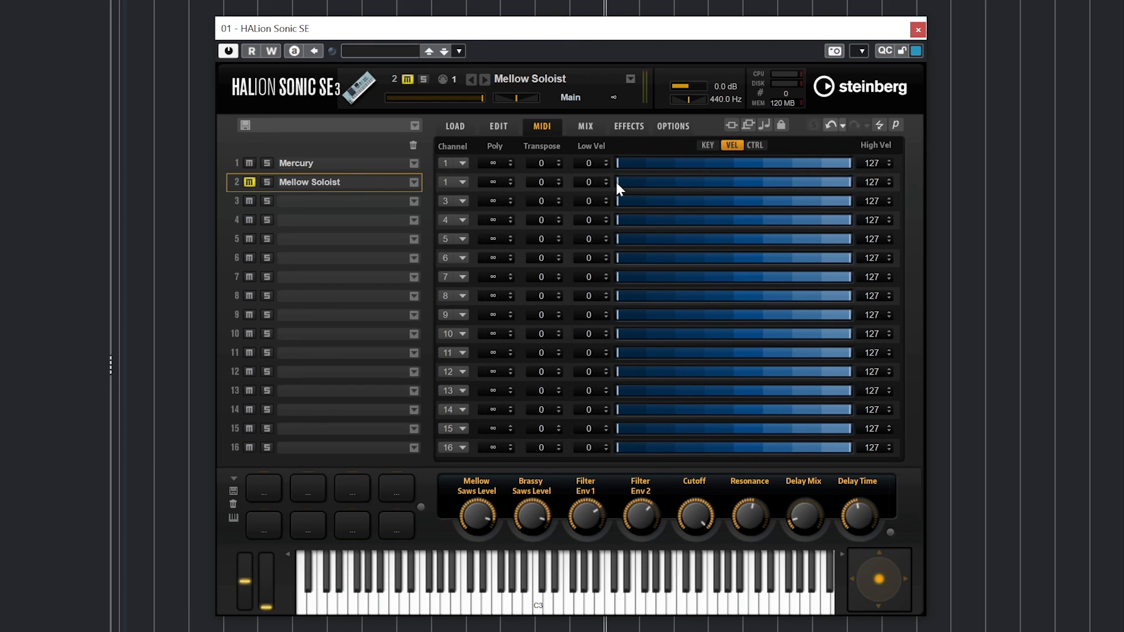
{"action": "left_click_drag", "start_coordinate": [618, 182], "coordinate": [823, 184]}
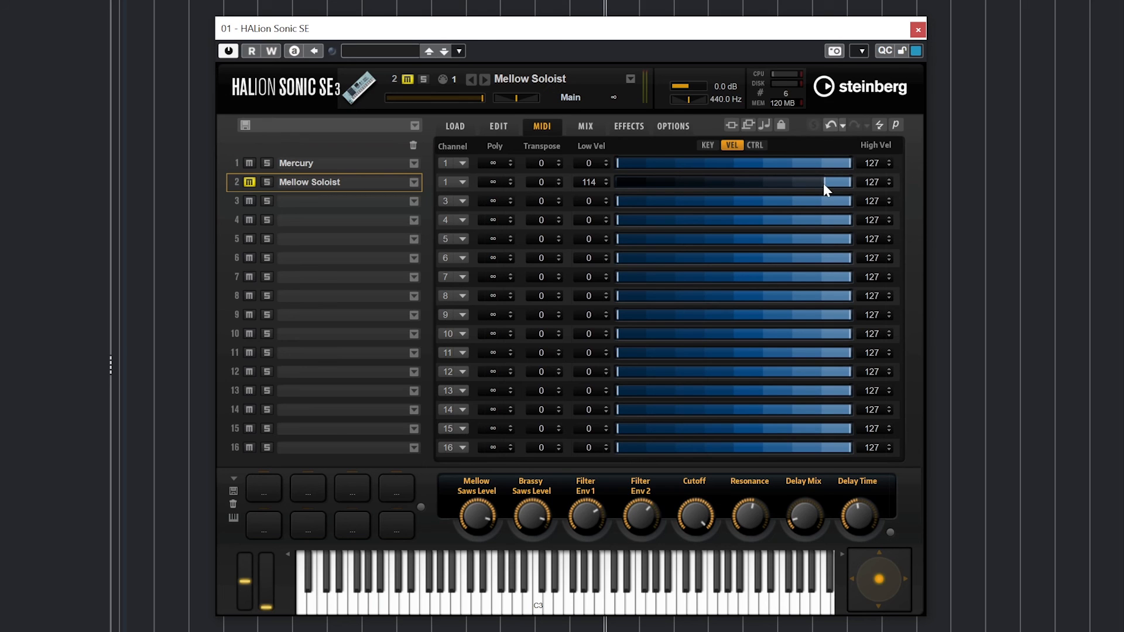
{"action": "left_click", "coordinate": [754, 144]}
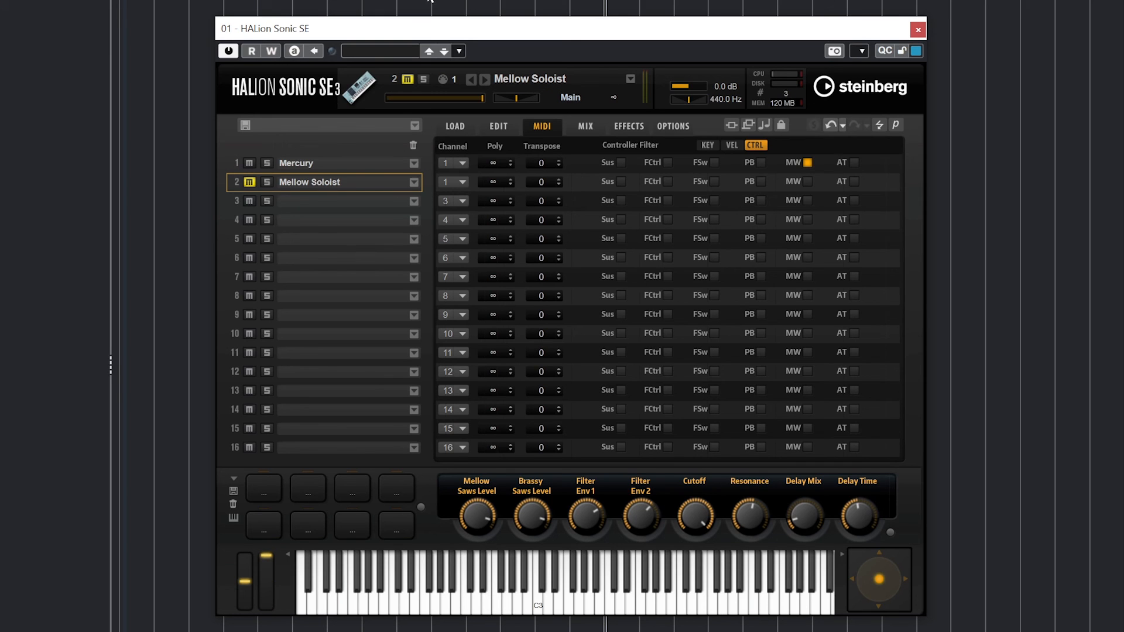
{"action": "left_click", "coordinate": [585, 126]}
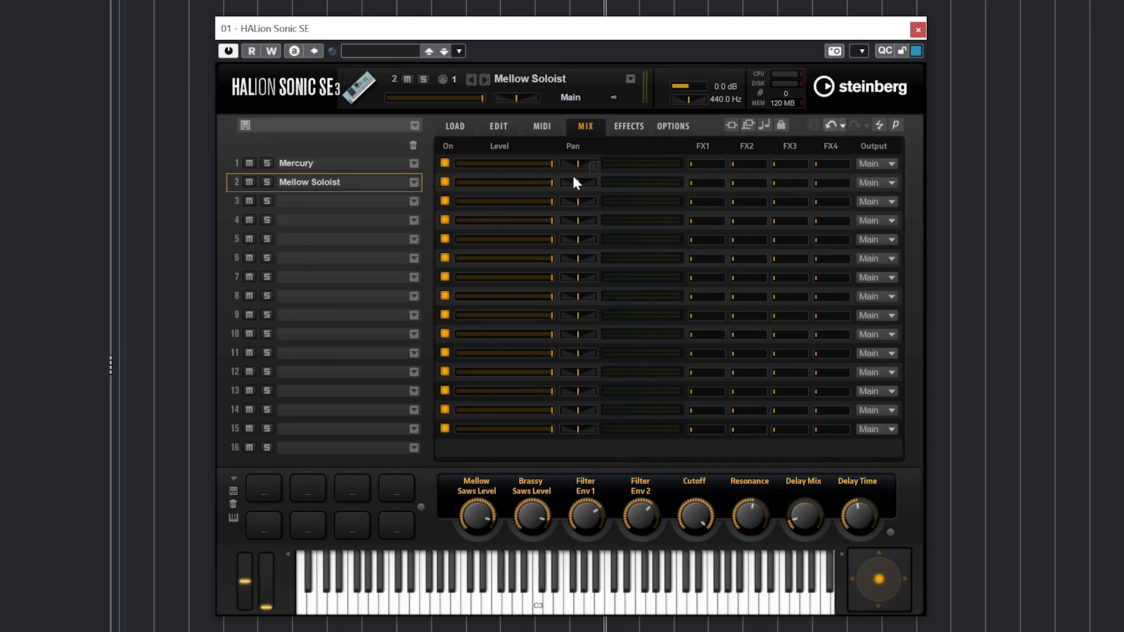
- Lower Mercury's level slider to -4.8 dB on the Mix page
{"action": "mouse_move", "coordinate": [553, 167]}
{"action": "left_mouse_down"}
{"action": "mouse_move", "coordinate": [487, 170]}
{"action": "mouse_move", "coordinate": [554, 175]}
{"action": "mouse_move", "coordinate": [499, 192]}
{"action": "mouse_move", "coordinate": [558, 191]}
{"action": "mouse_move", "coordinate": [511, 168]}
{"action": "mouse_move", "coordinate": [591, 173]}
{"action": "mouse_move", "coordinate": [578, 175]}
{"action": "mouse_move", "coordinate": [600, 189]}
{"action": "mouse_move", "coordinate": [536, 162]}
{"action": "left_mouse_up"}
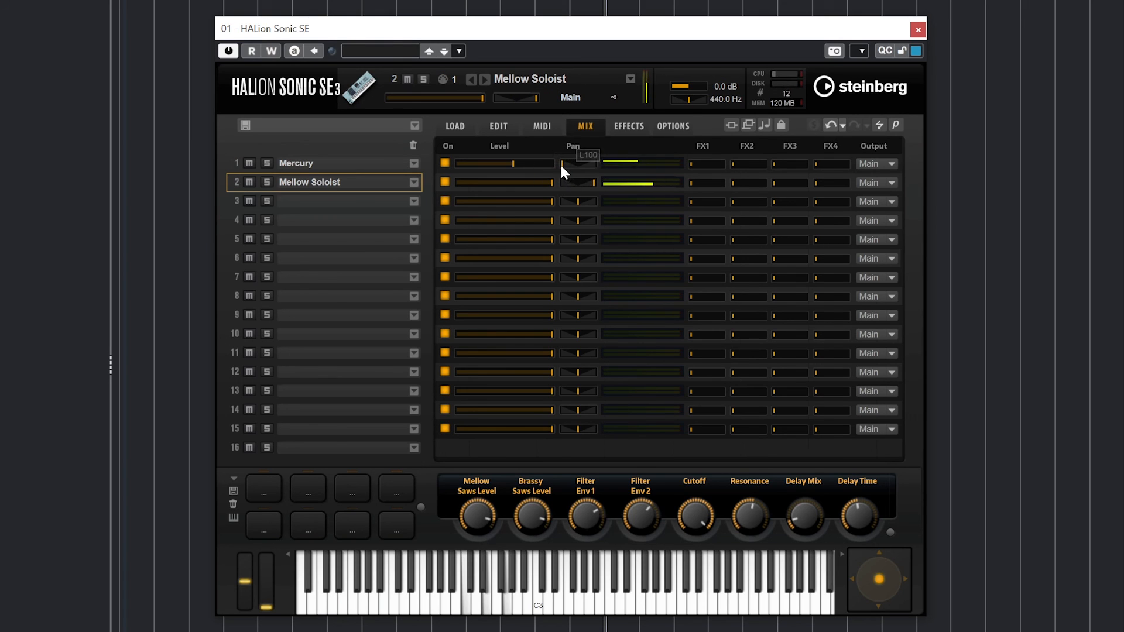
{"action": "left_click", "coordinate": [629, 126]}
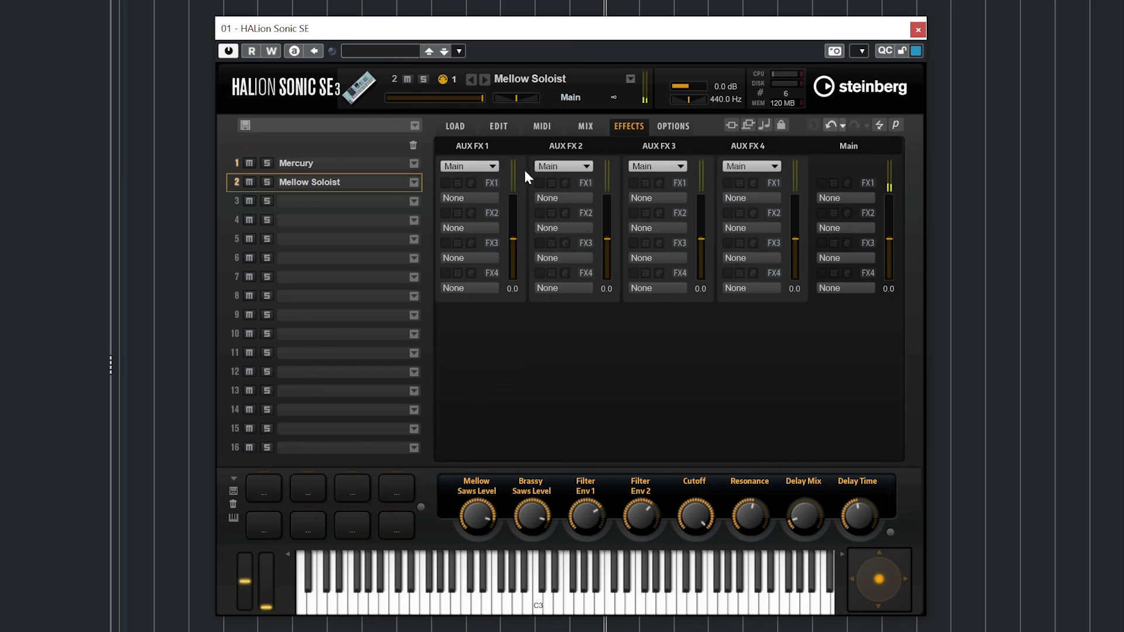
- Load Multi Delay on AUX FX 1 with 48 % mix and 1/4D time, then bypass it to compare
{"action": "left_click", "coordinate": [471, 200]}
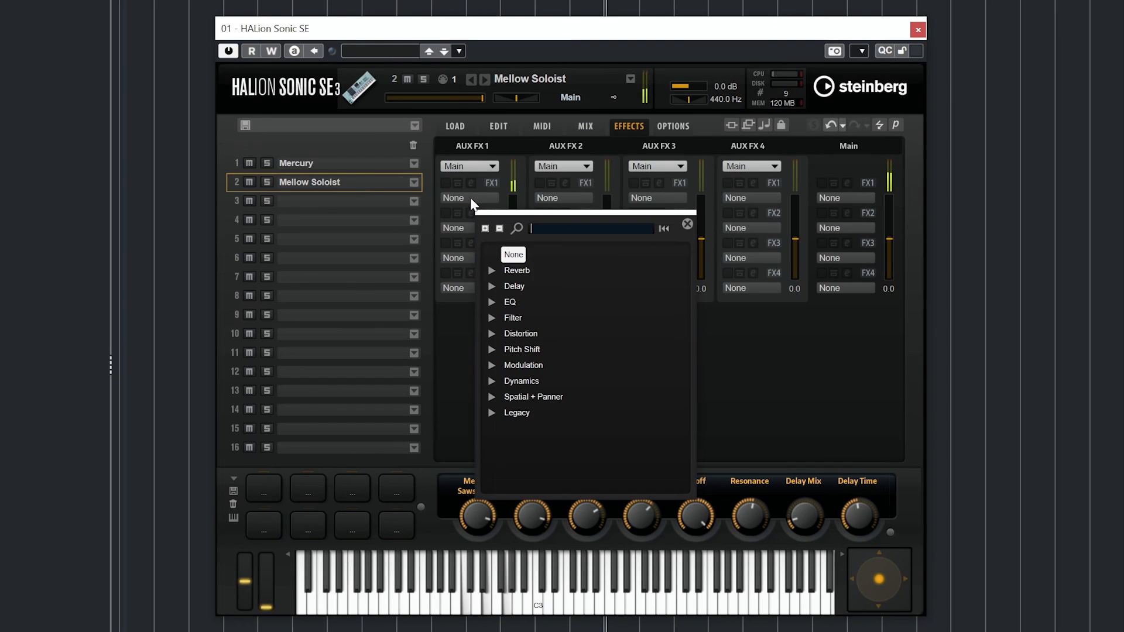
{"action": "left_click", "coordinate": [491, 285]}
{"action": "double_click", "coordinate": [526, 300]}
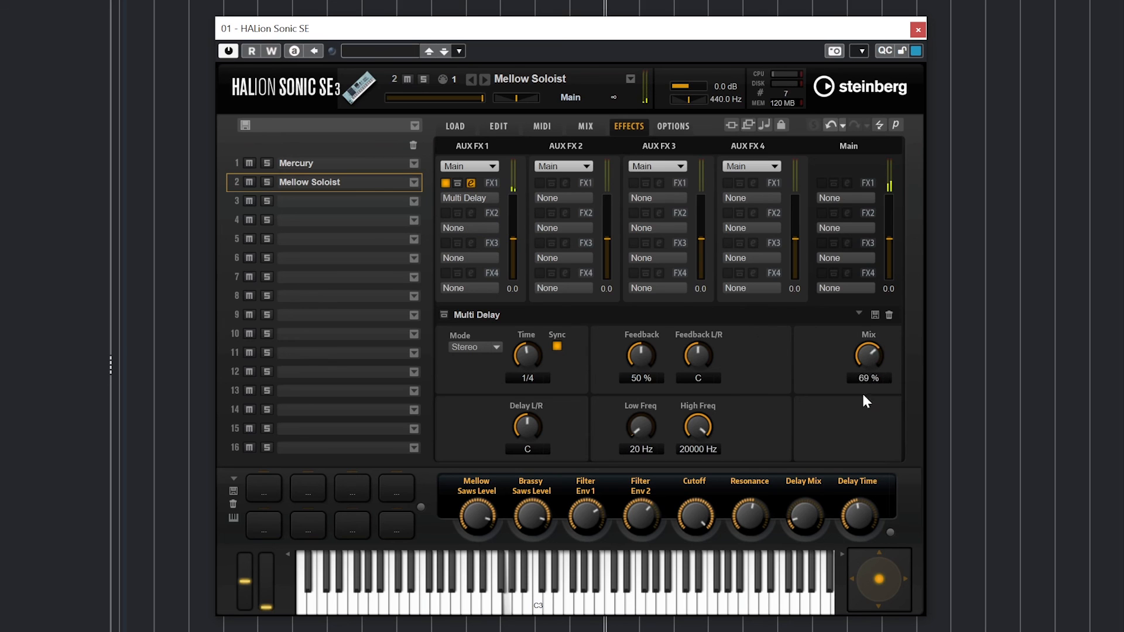
{"action": "left_click_drag", "start_coordinate": [865, 400], "coordinate": [852, 412]}
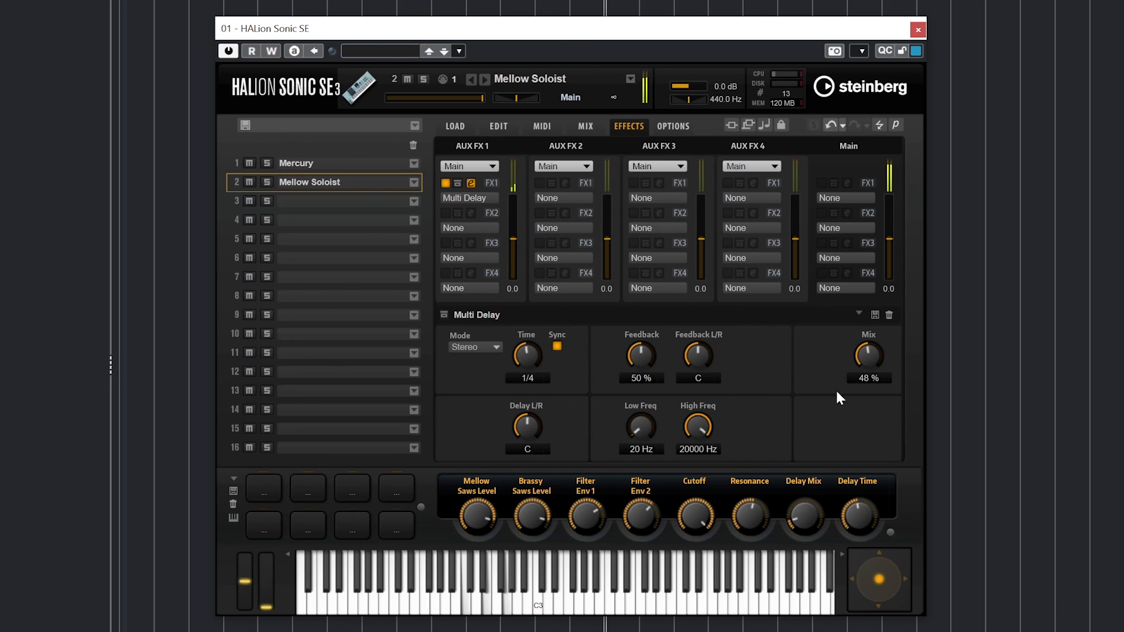
{"action": "left_click_drag", "start_coordinate": [525, 351], "coordinate": [530, 338]}
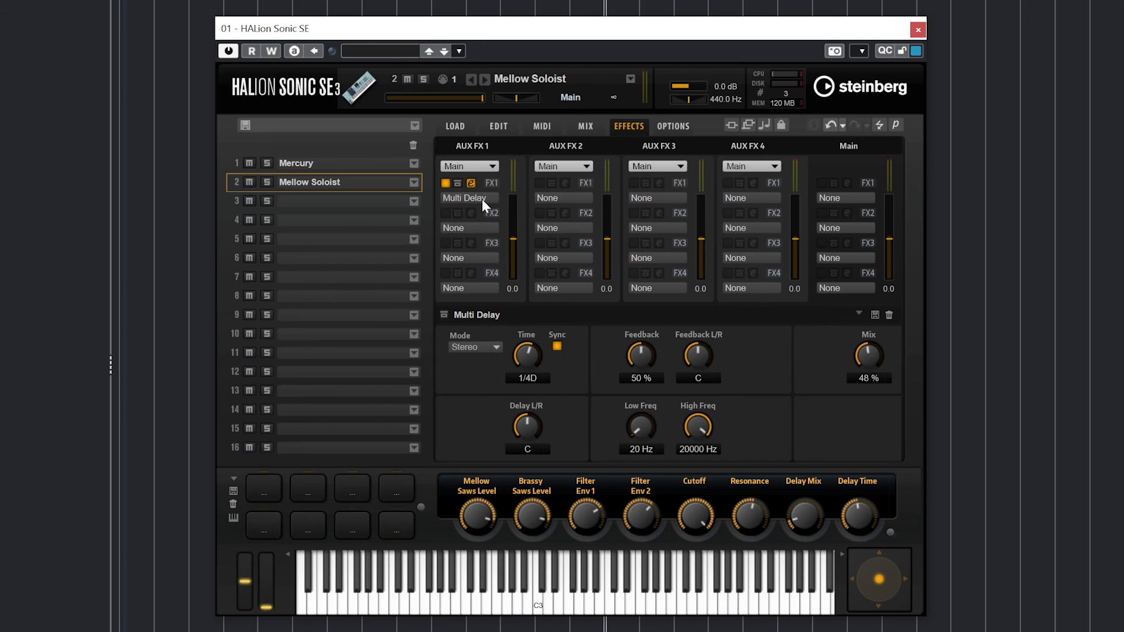
{"action": "left_click", "coordinate": [444, 183]}
{"action": "left_click", "coordinate": [579, 127]}
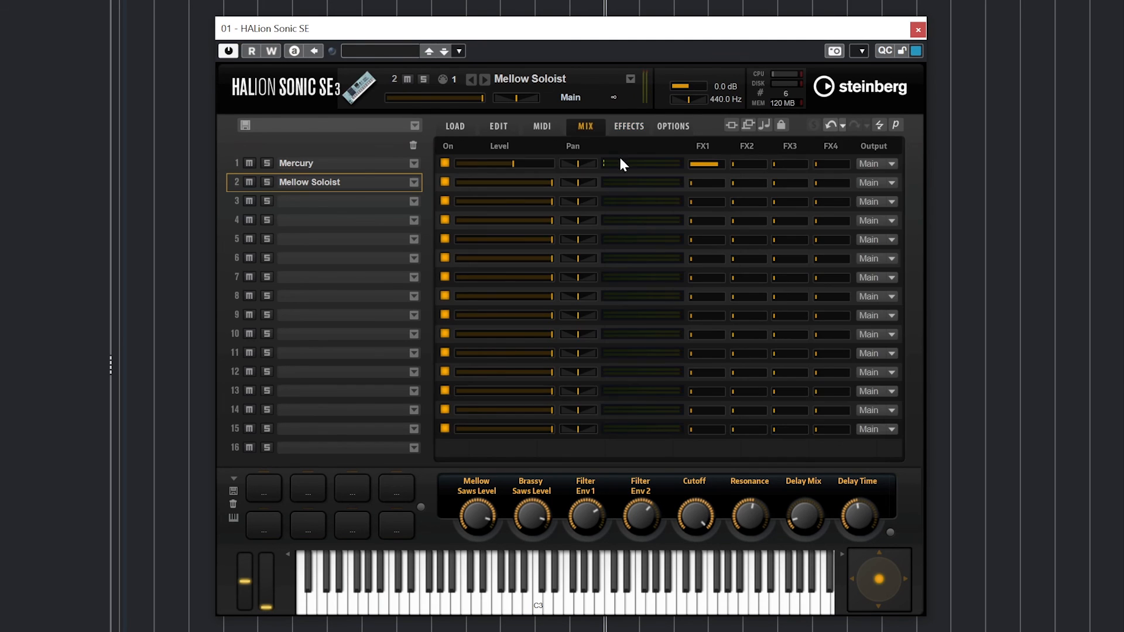
{"action": "left_click", "coordinate": [628, 125]}
- Save the multi with Save Preset..., reusing the name Test Preset
{"action": "left_click", "coordinate": [459, 51]}
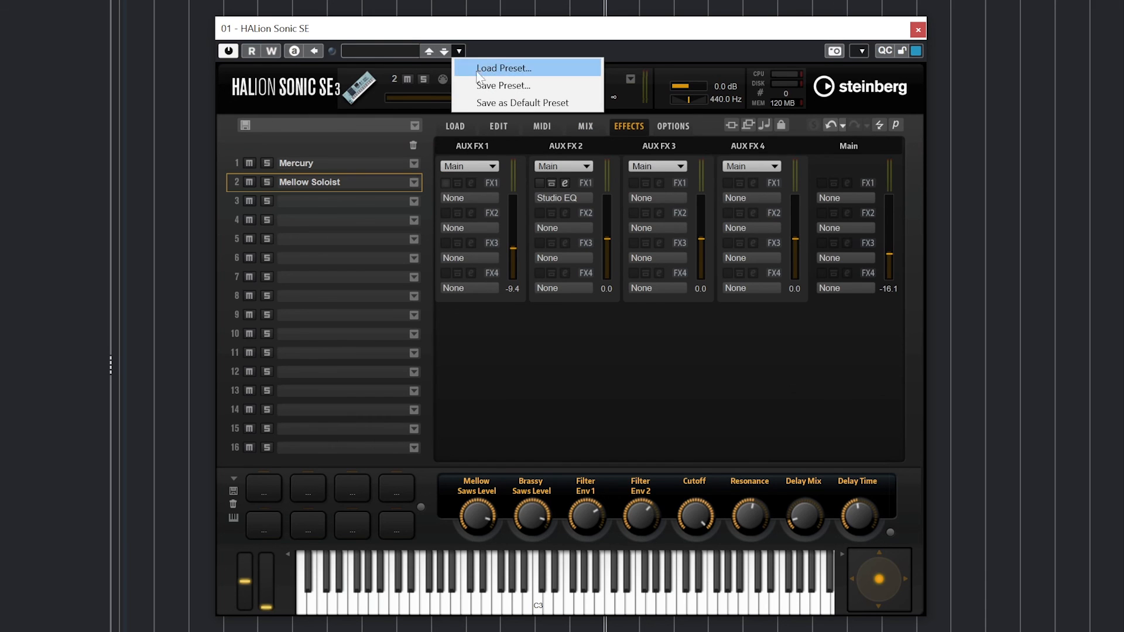
{"action": "left_click", "coordinate": [502, 85]}
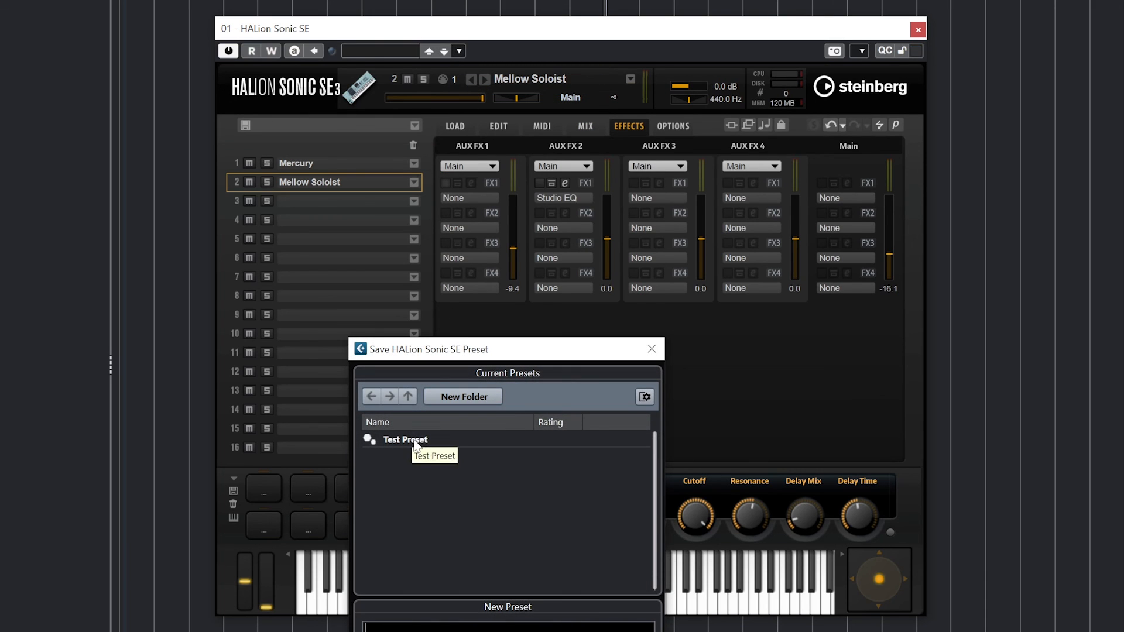
{"action": "left_click", "coordinate": [411, 442]}
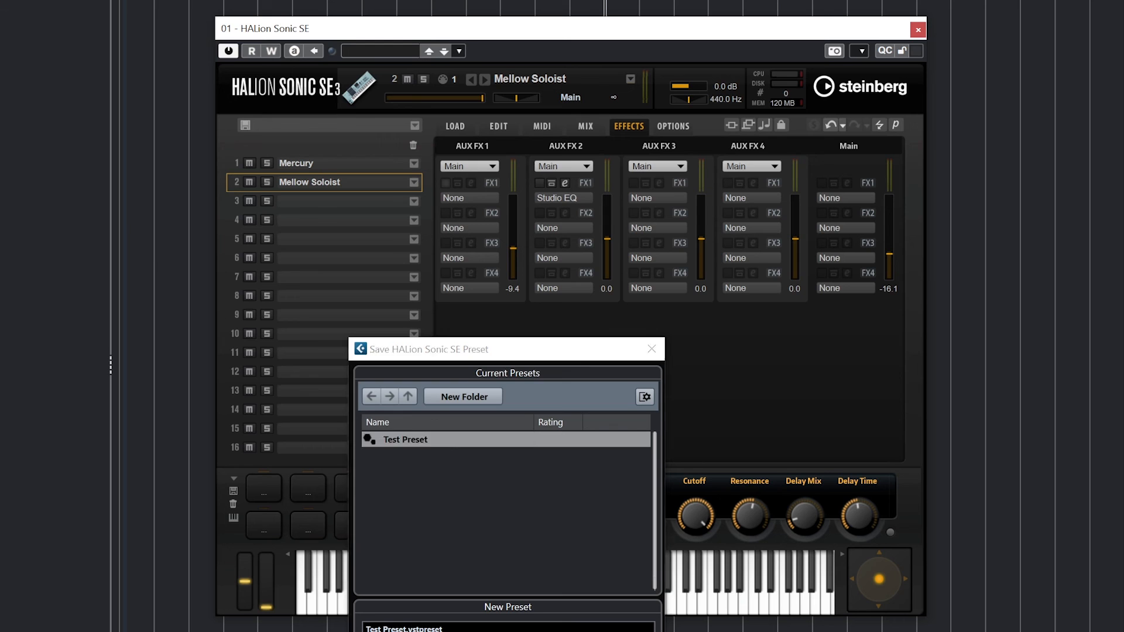
{"action": "key", "text": "Return"}
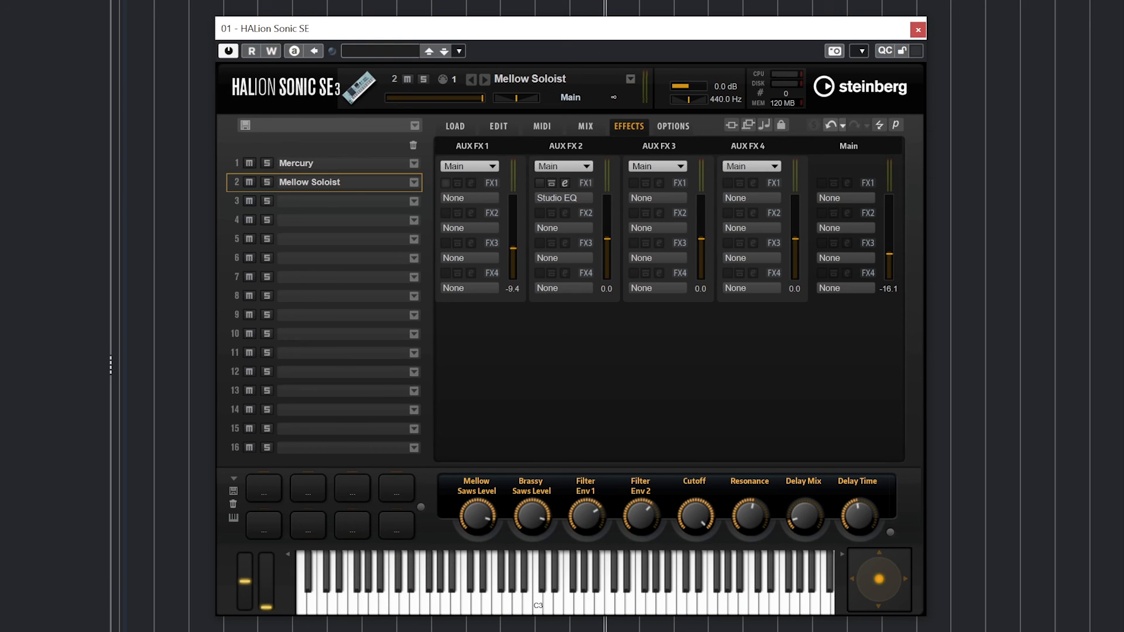